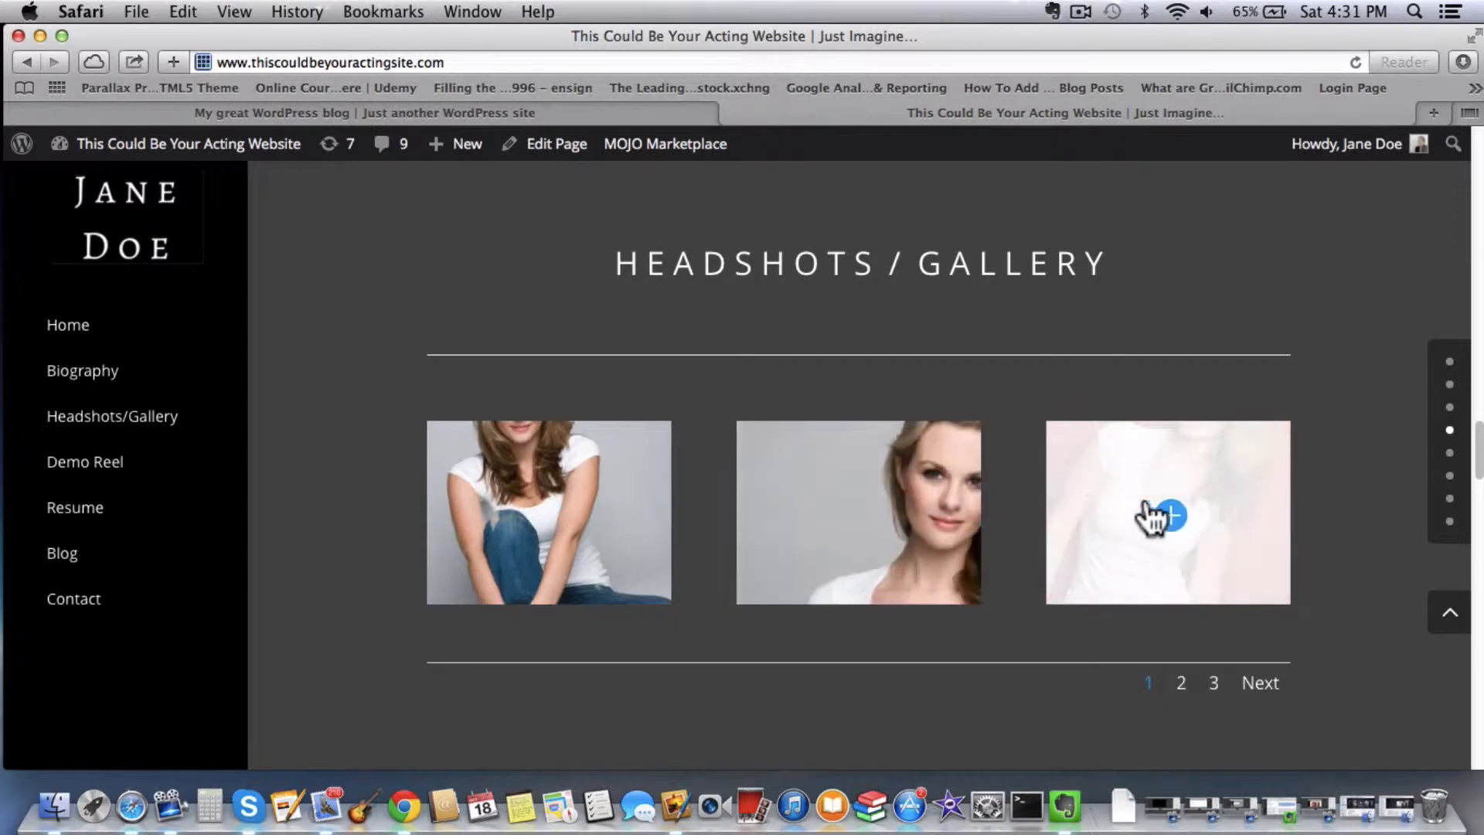
# - View the first three headshots enlarged in the example site's Headshots/Gallery section, then close the enlarged view
pyautogui.click(533, 506)
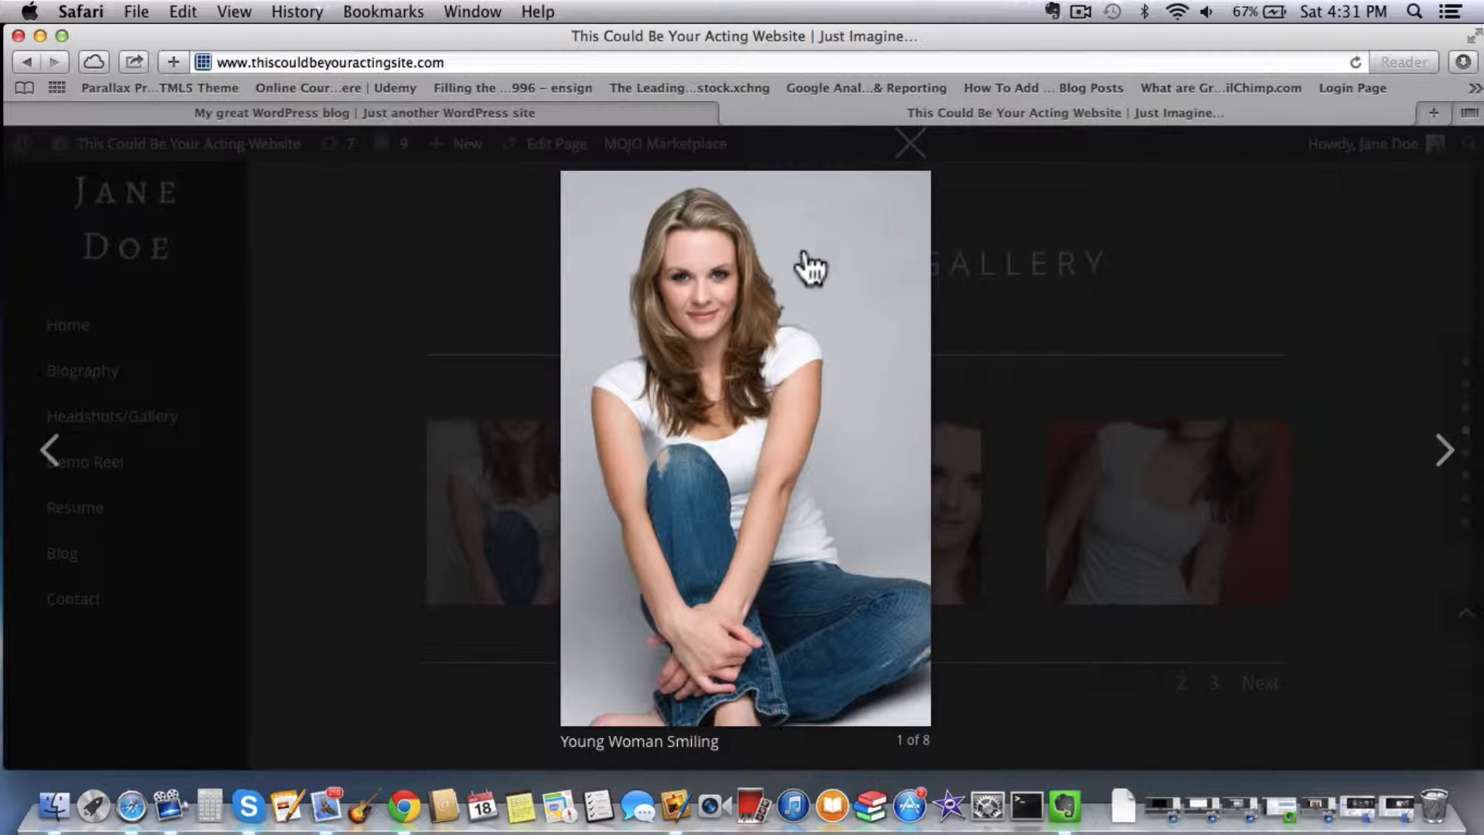
pyautogui.rightClick(743, 360)
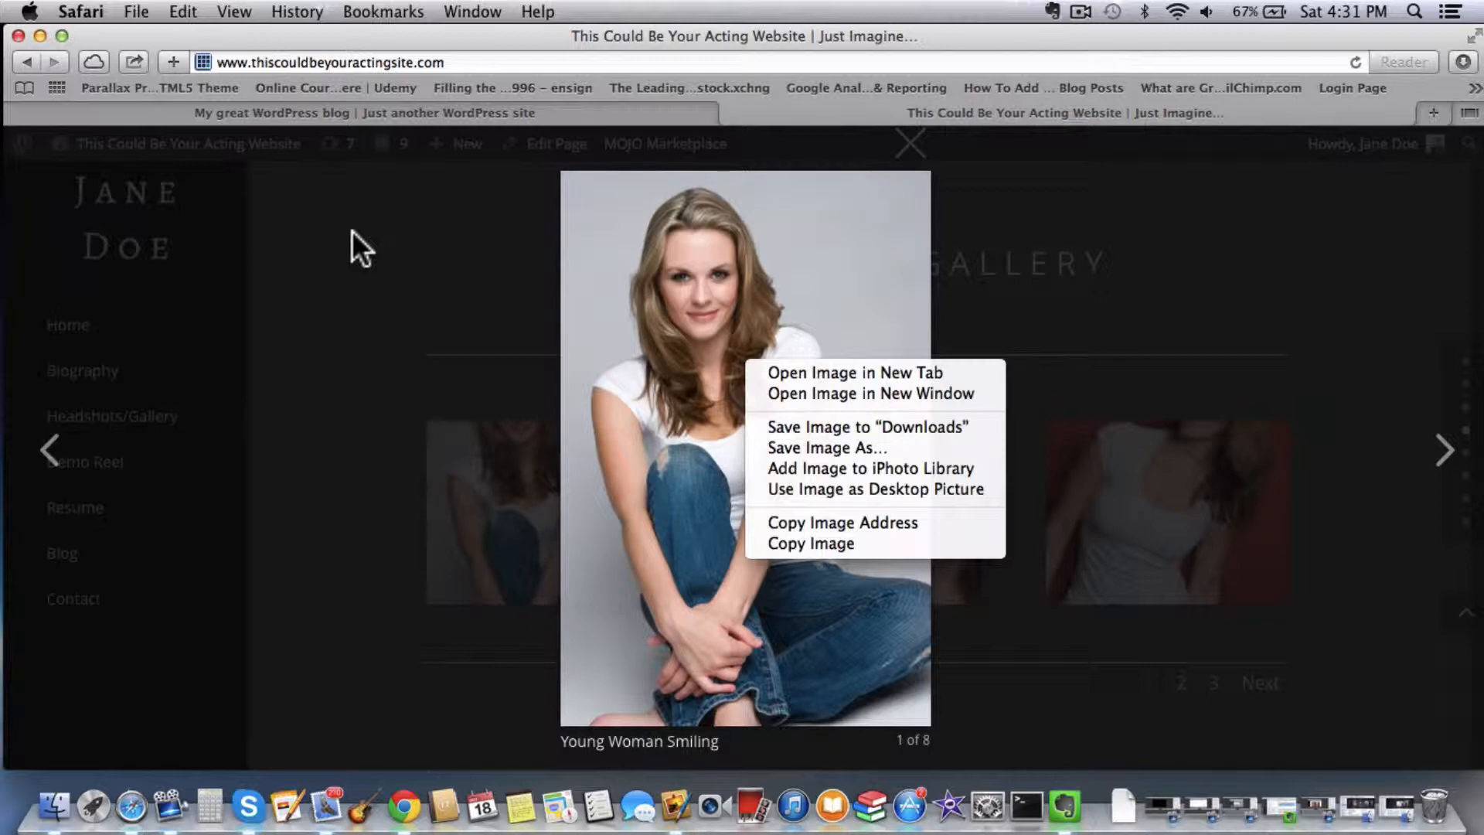
pyautogui.click(349, 286)
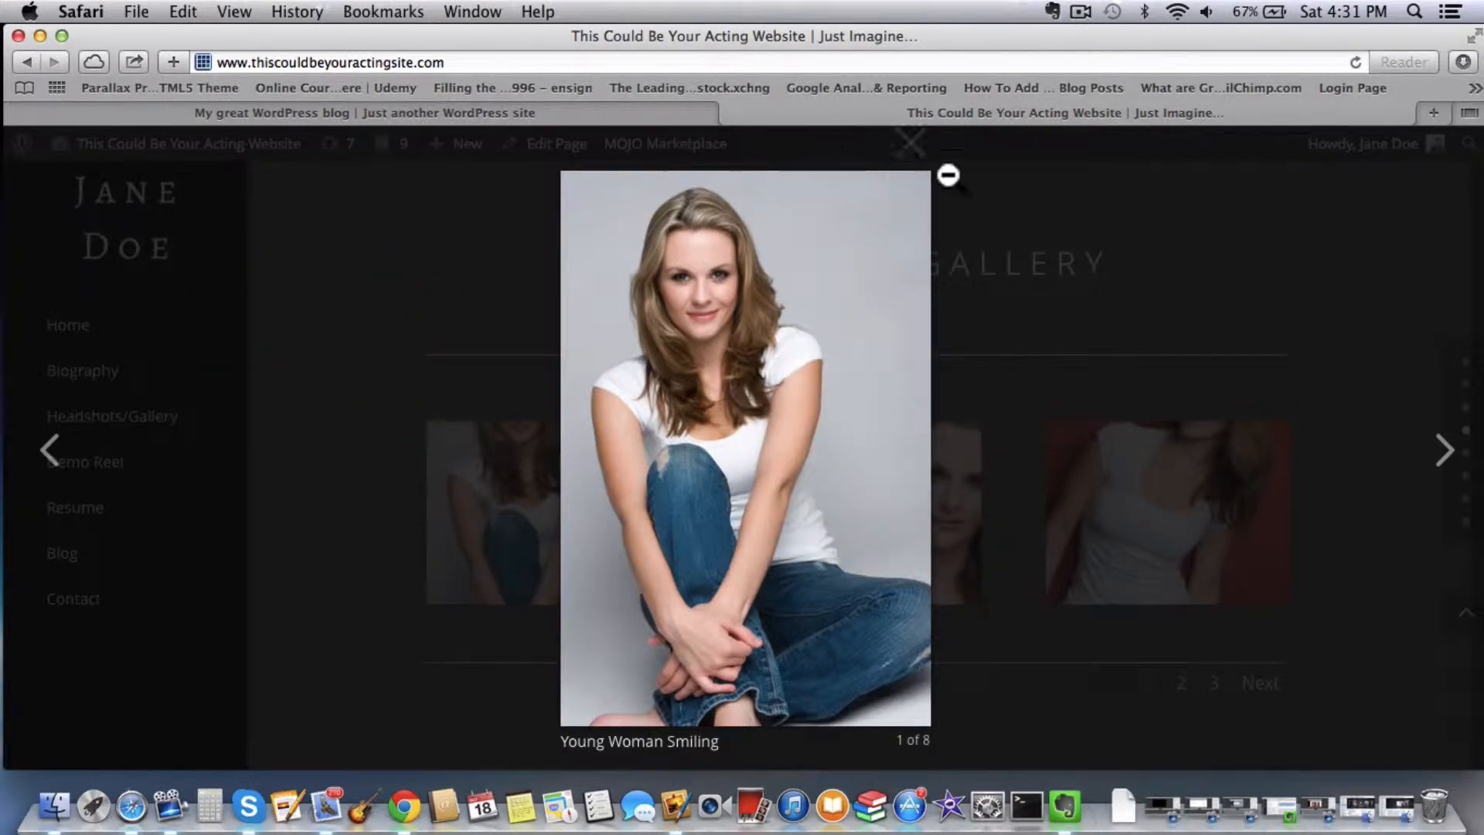
pyautogui.click(1449, 463)
pyautogui.click(1447, 462)
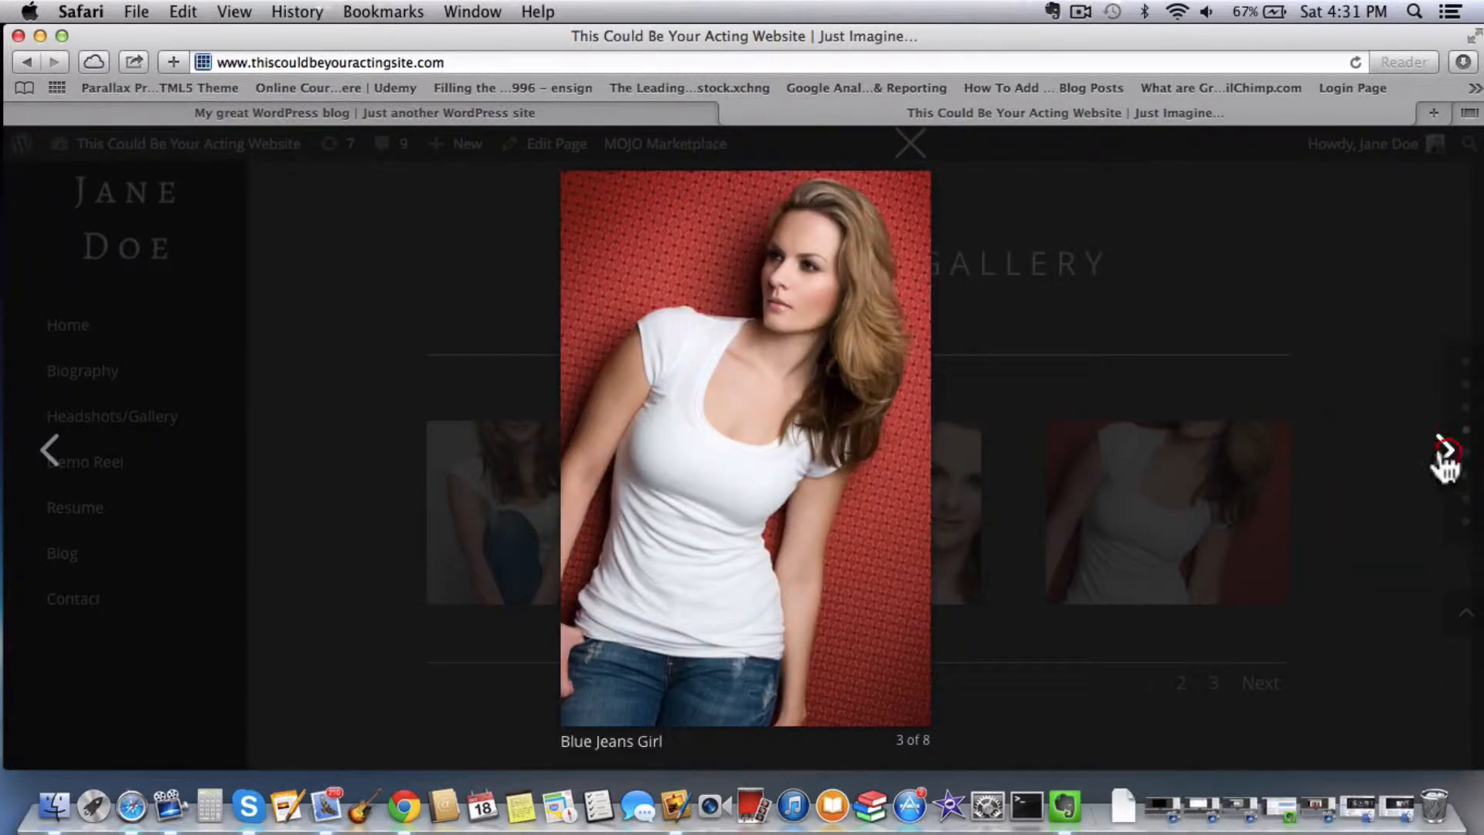
pyautogui.click(910, 144)
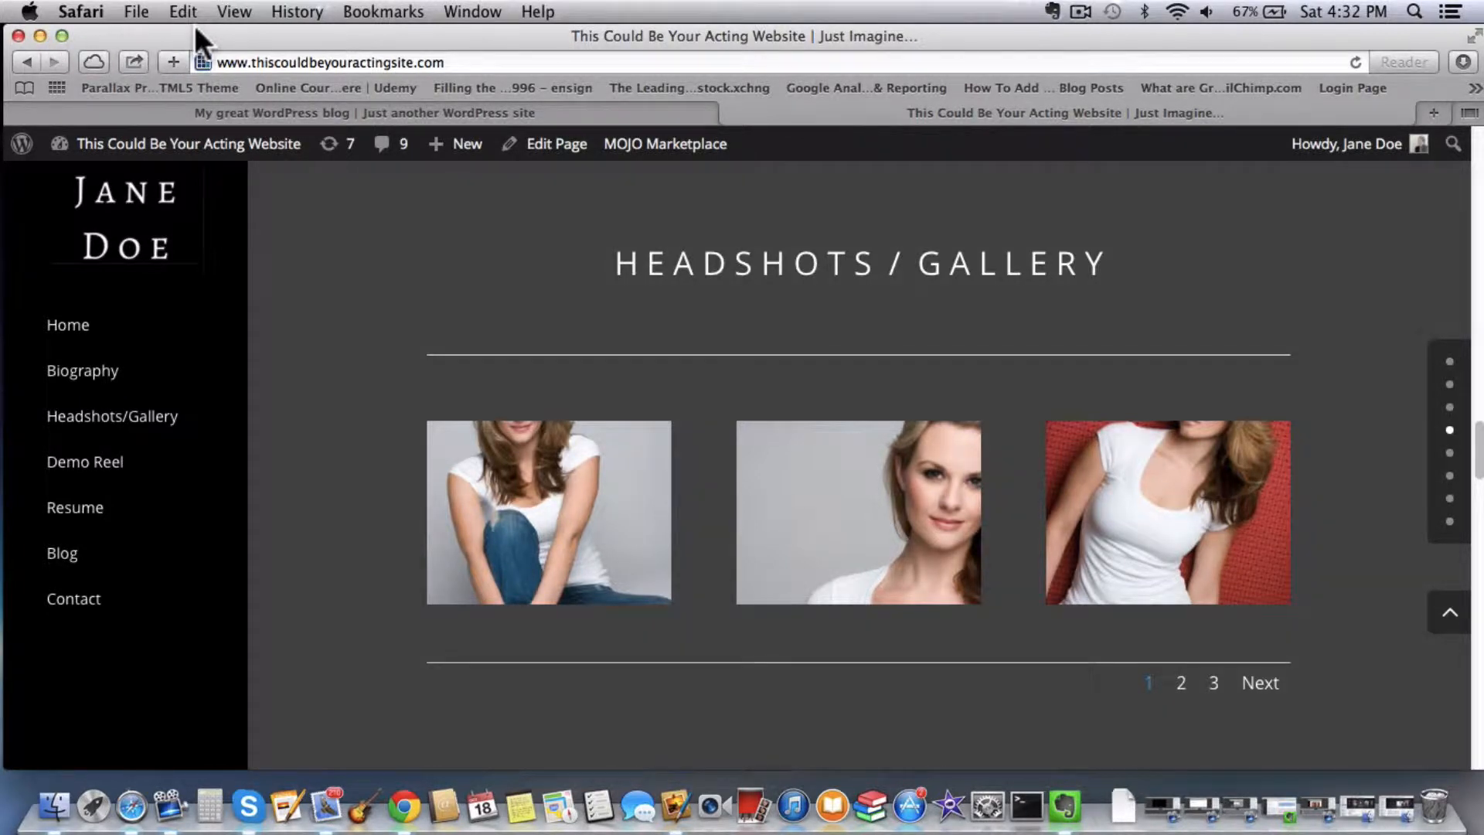
# - Switch to Finder and look through the image files in the gallery folder inside My PIctures on the desktop
pyautogui.click(39, 36)
pyautogui.click(1421, 224)
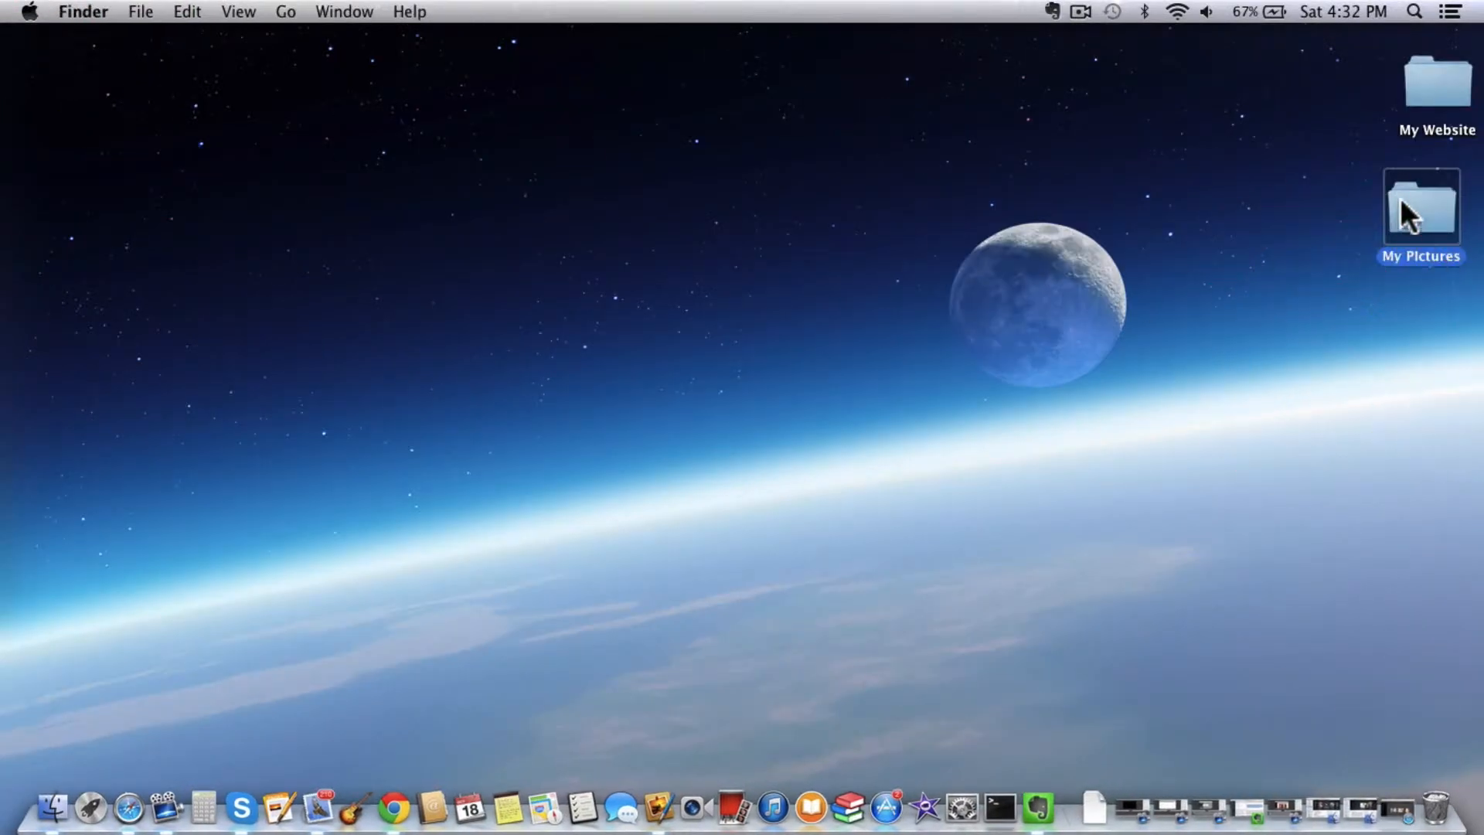
pyautogui.doubleClick(1408, 214)
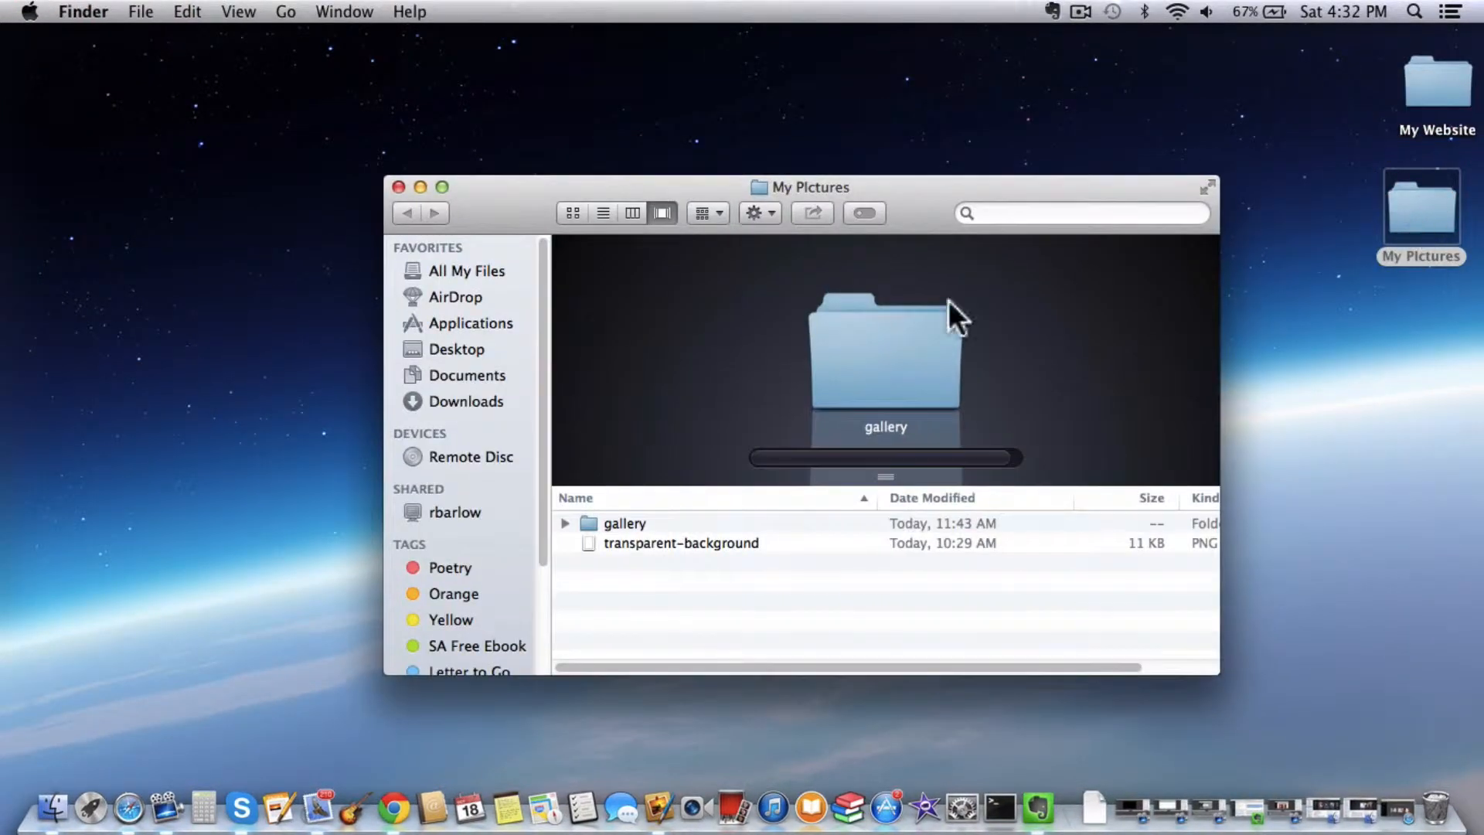
pyautogui.doubleClick(602, 522)
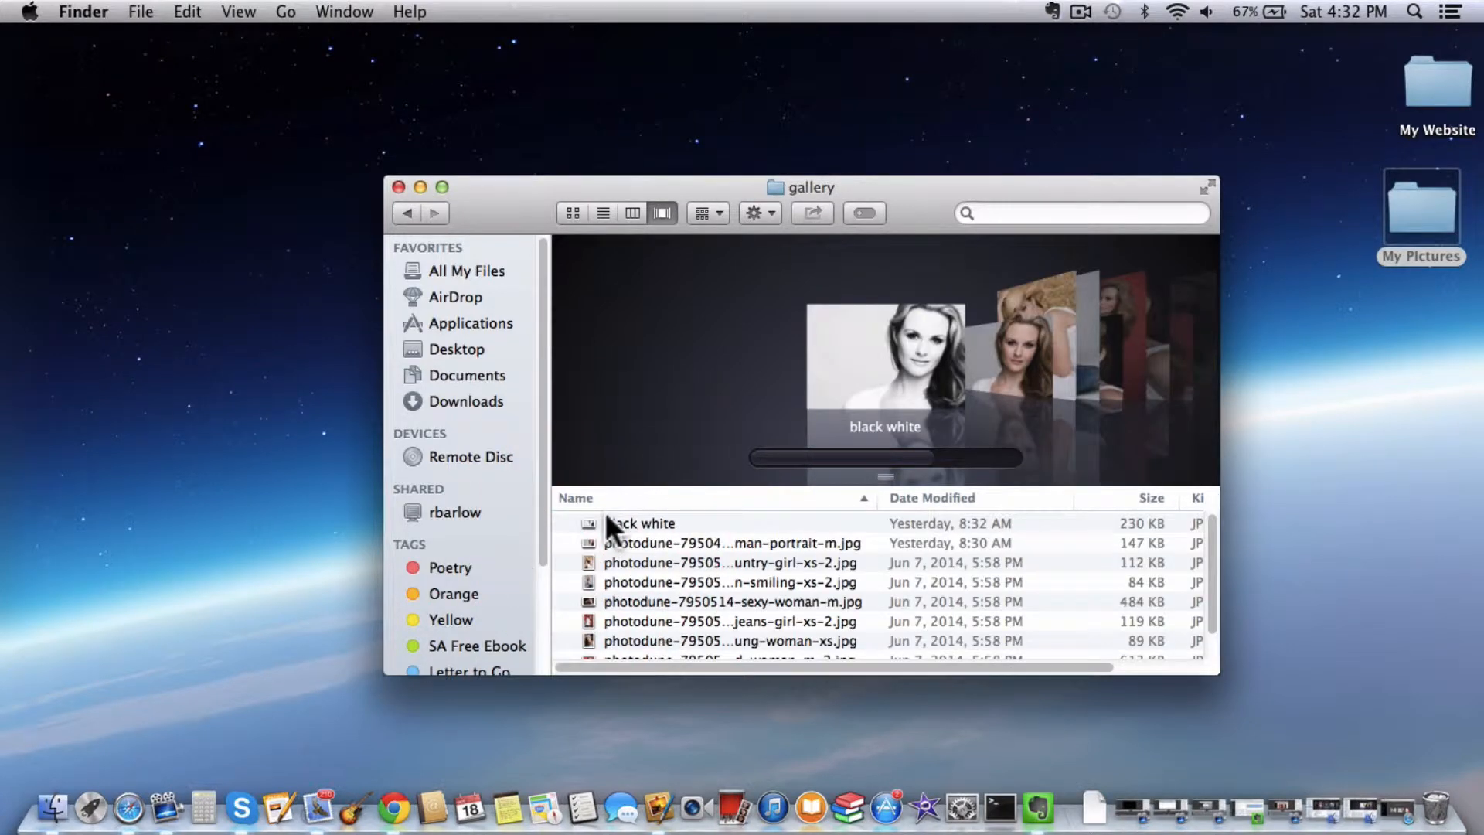
pyautogui.scroll(-2, 771, 595)
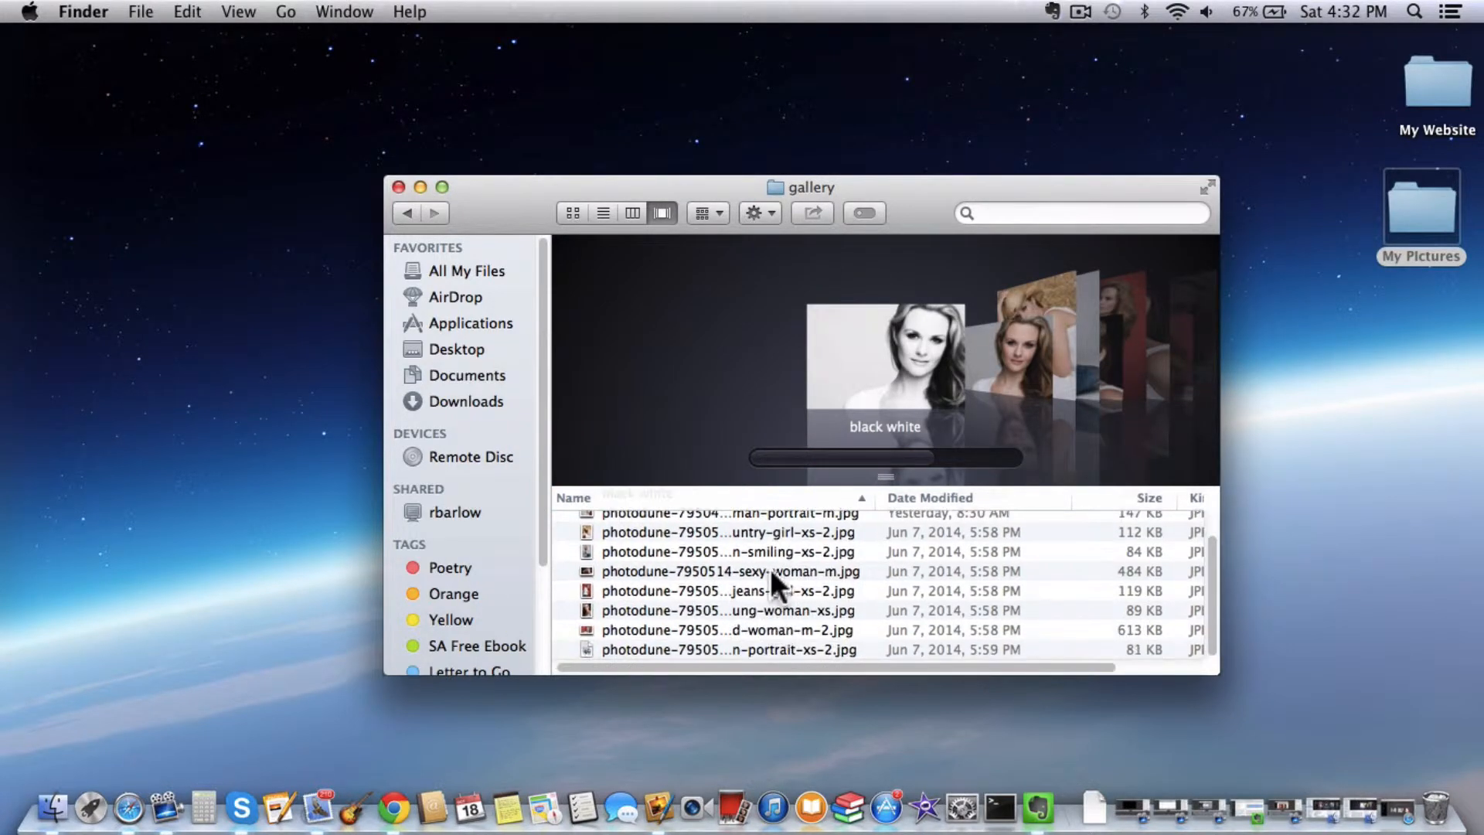
pyautogui.scroll(2, 775, 538)
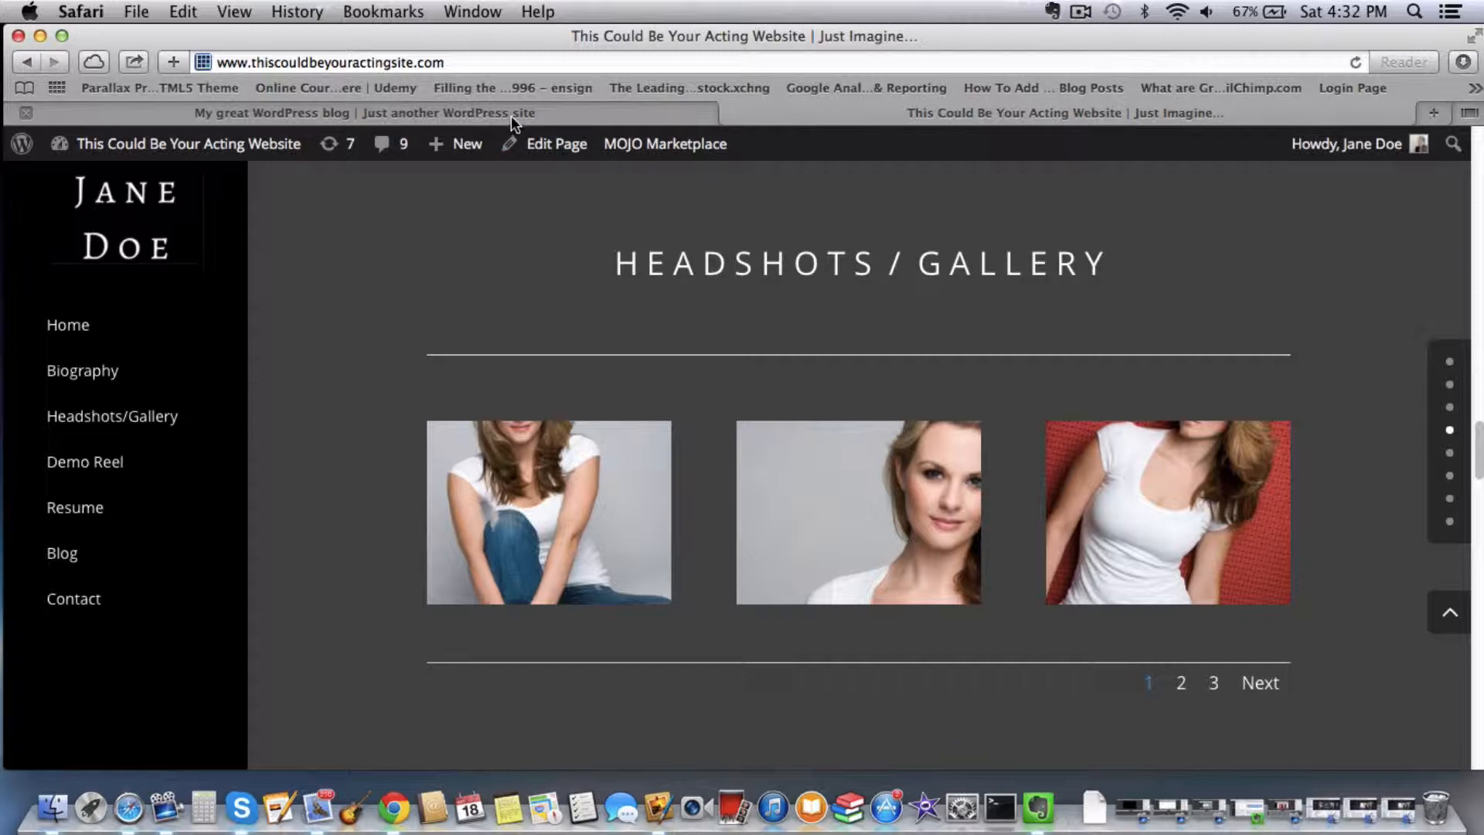
# - Open the Home page of My great Wordpress blog for editing and add a section with one full-width column below the last section
pyautogui.click(512, 114)
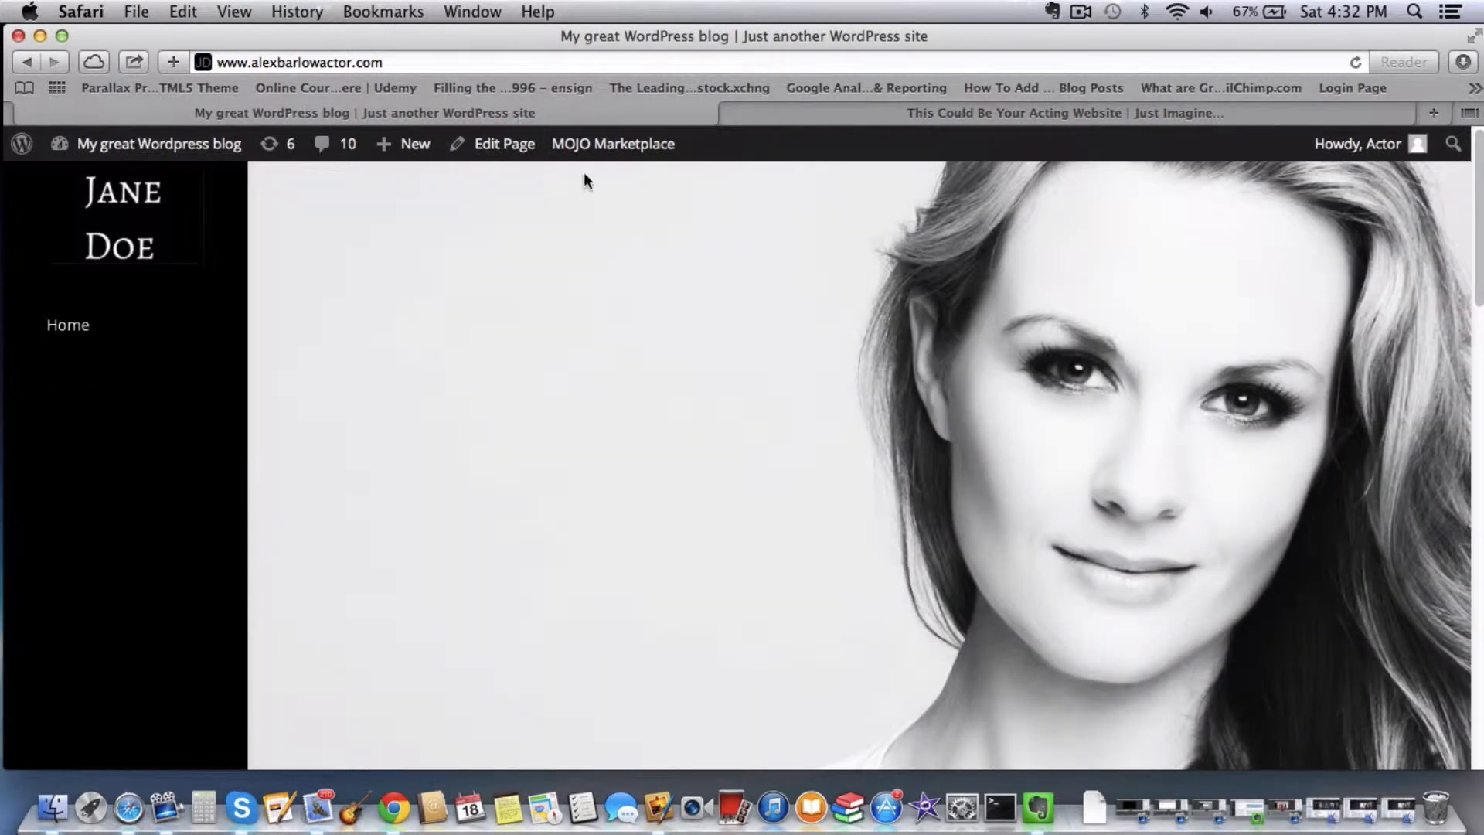
pyautogui.click(495, 151)
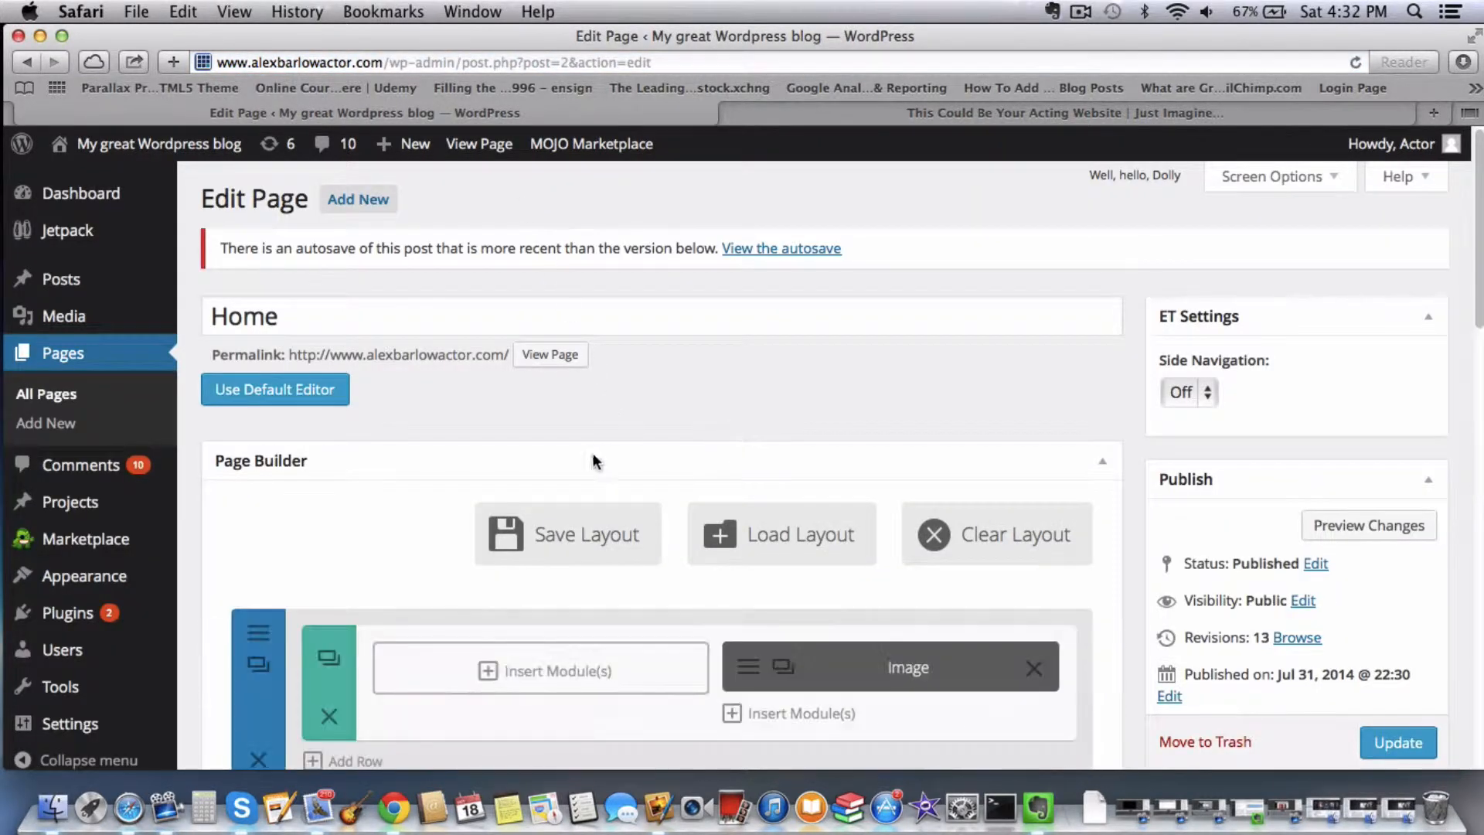
pyautogui.scroll(-3, 657, 463)
pyautogui.moveTo(1479, 280); pyautogui.dragTo(1472, 543)
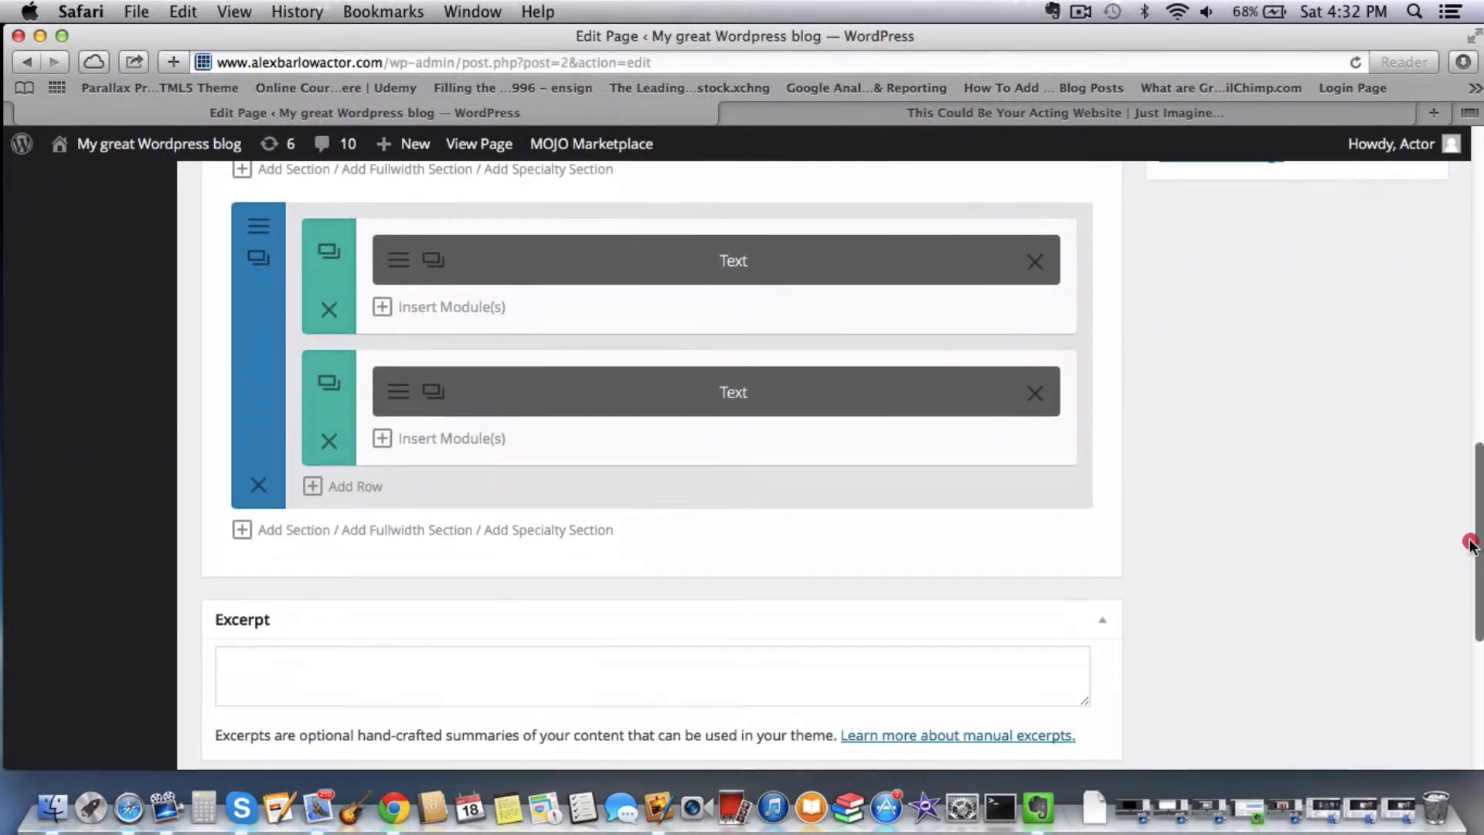
pyautogui.click(296, 530)
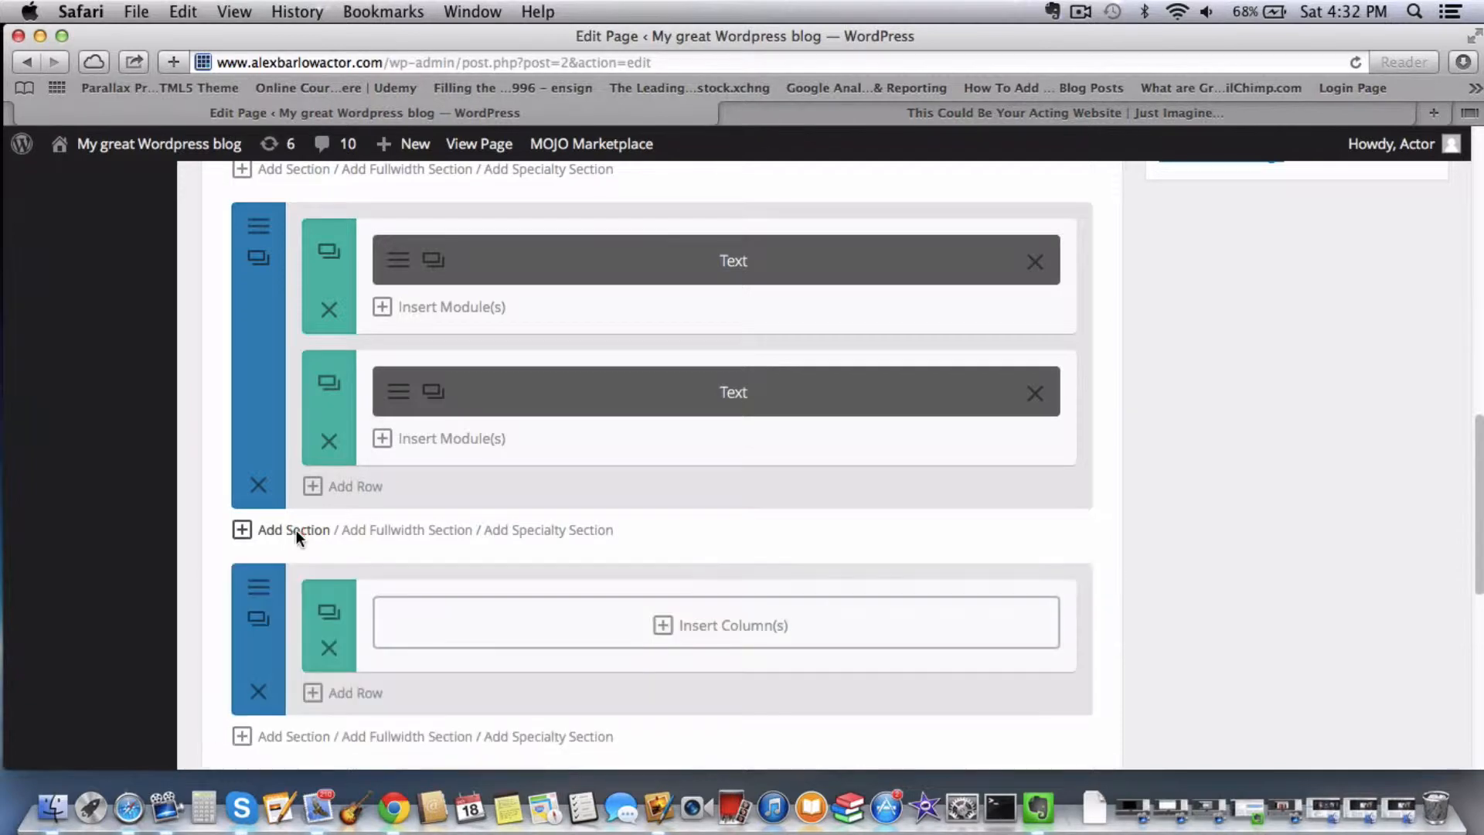
pyautogui.click(716, 635)
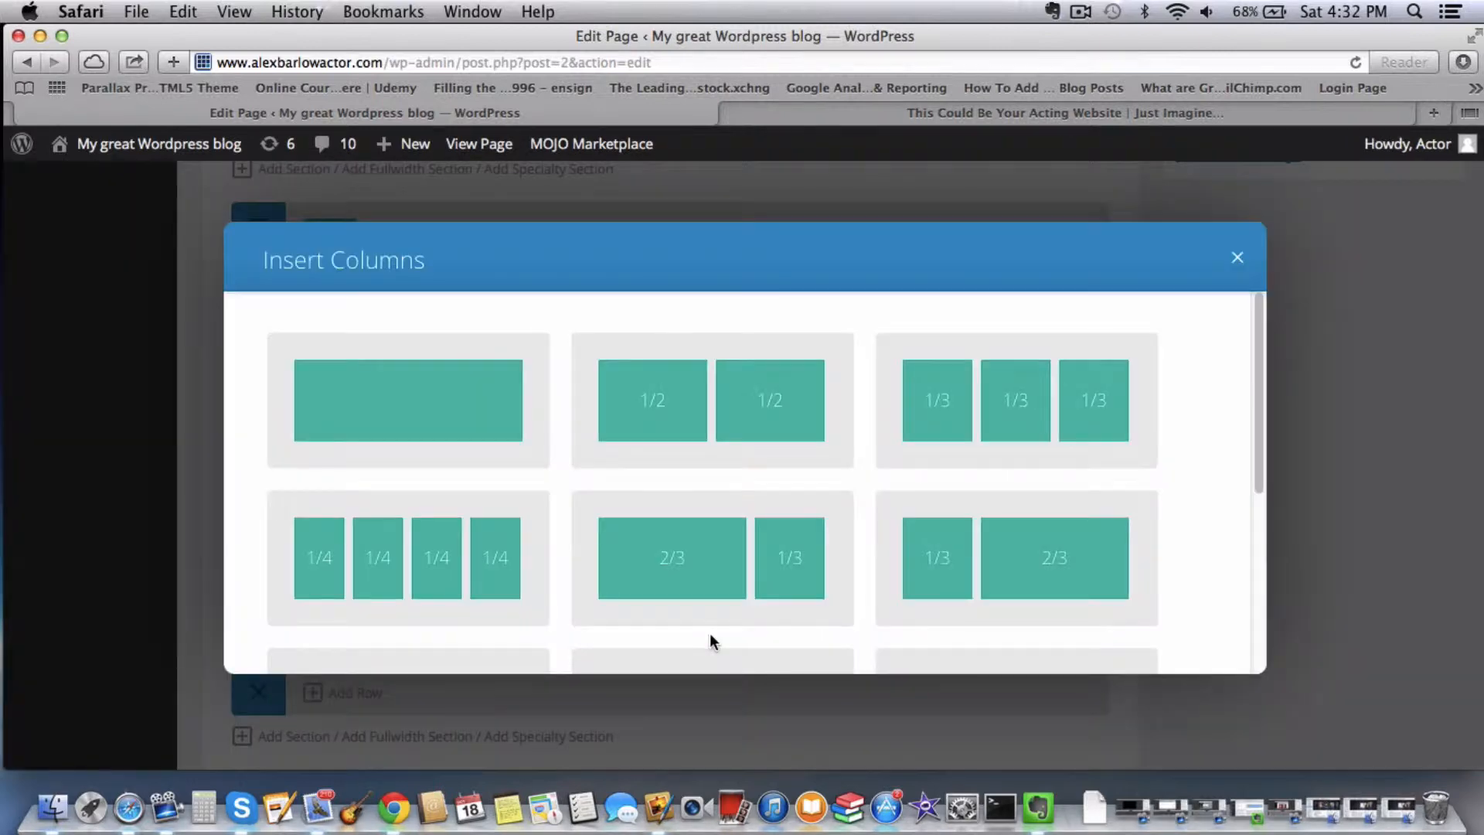
pyautogui.click(397, 397)
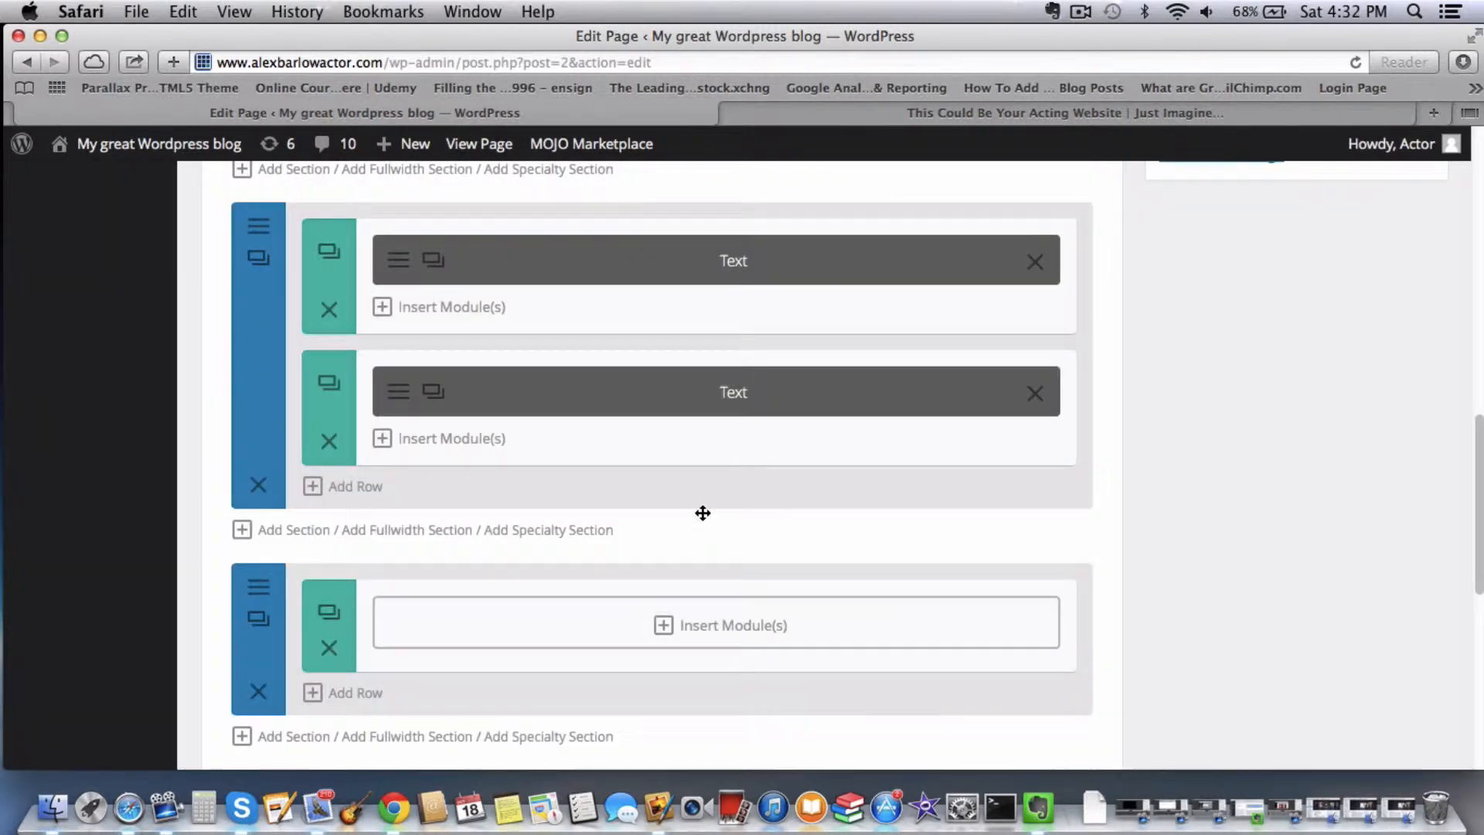
# - Insert a Text module in the new section's column with the content HEADSHOTS/GALLERY
pyautogui.click(740, 635)
pyautogui.click(925, 360)
pyautogui.scroll(-5, 648, 498)
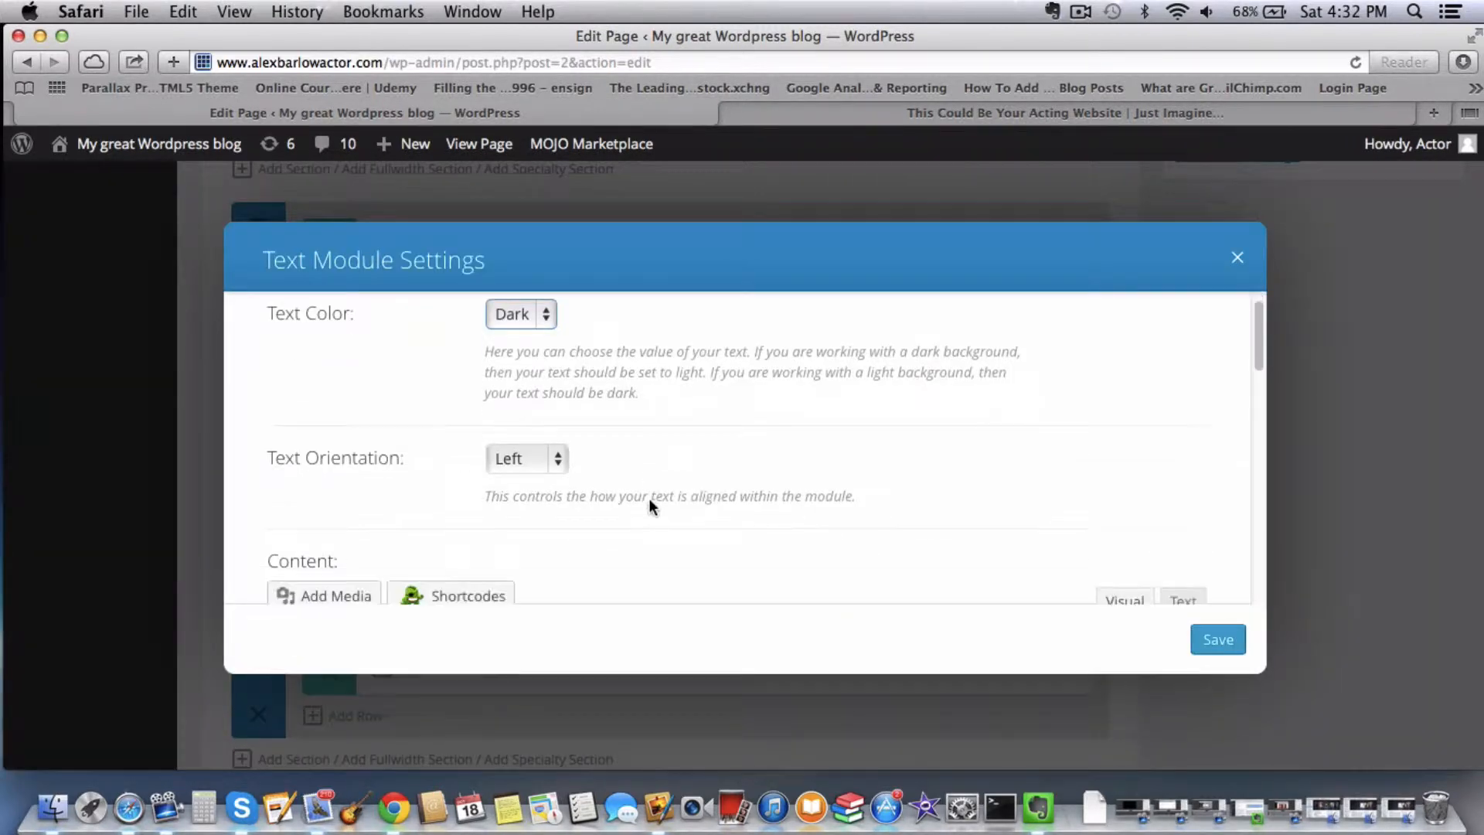
pyautogui.write('HEA')
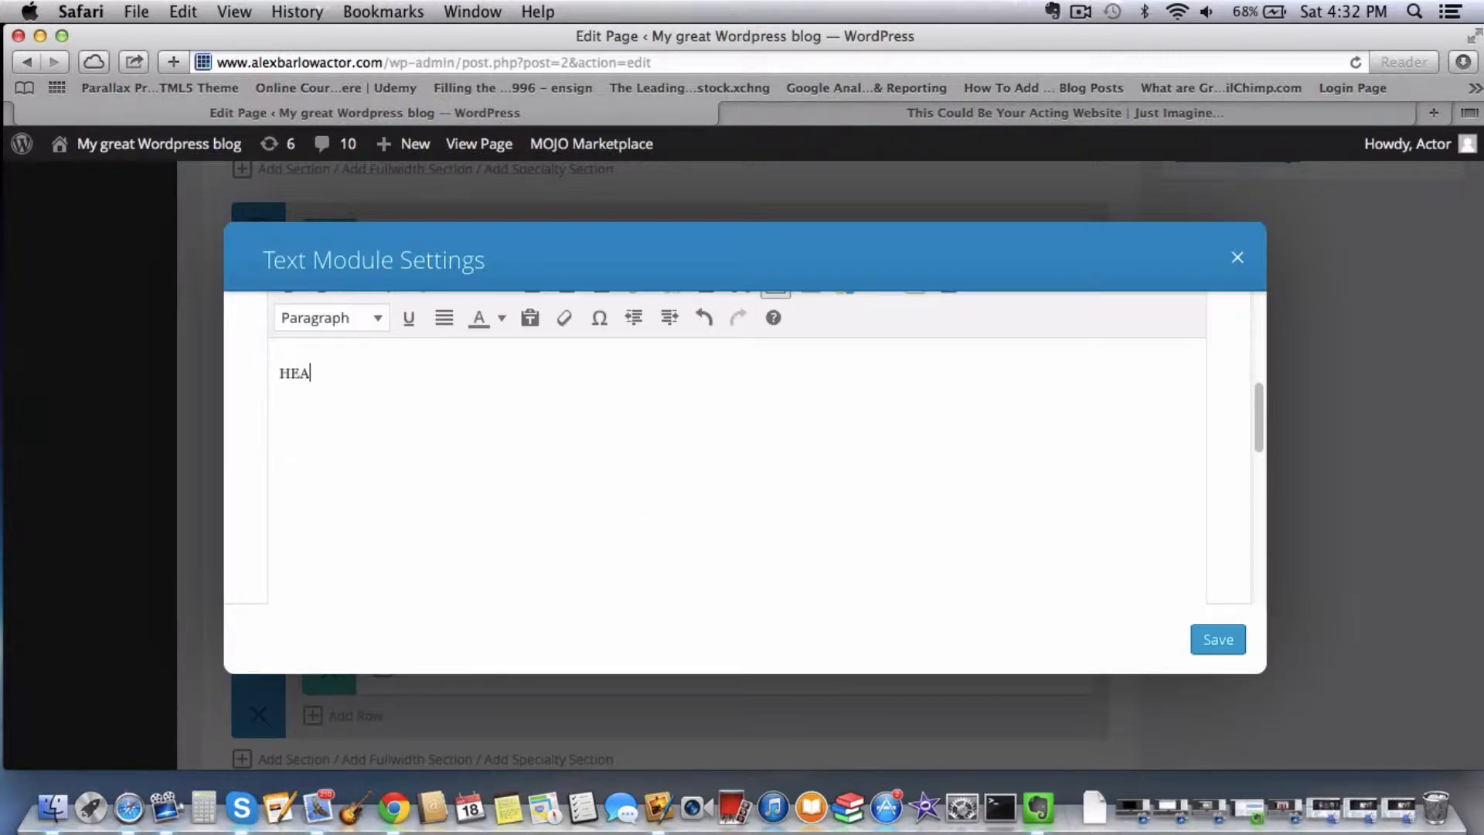
pyautogui.write('DSHOTS/GALLERY')
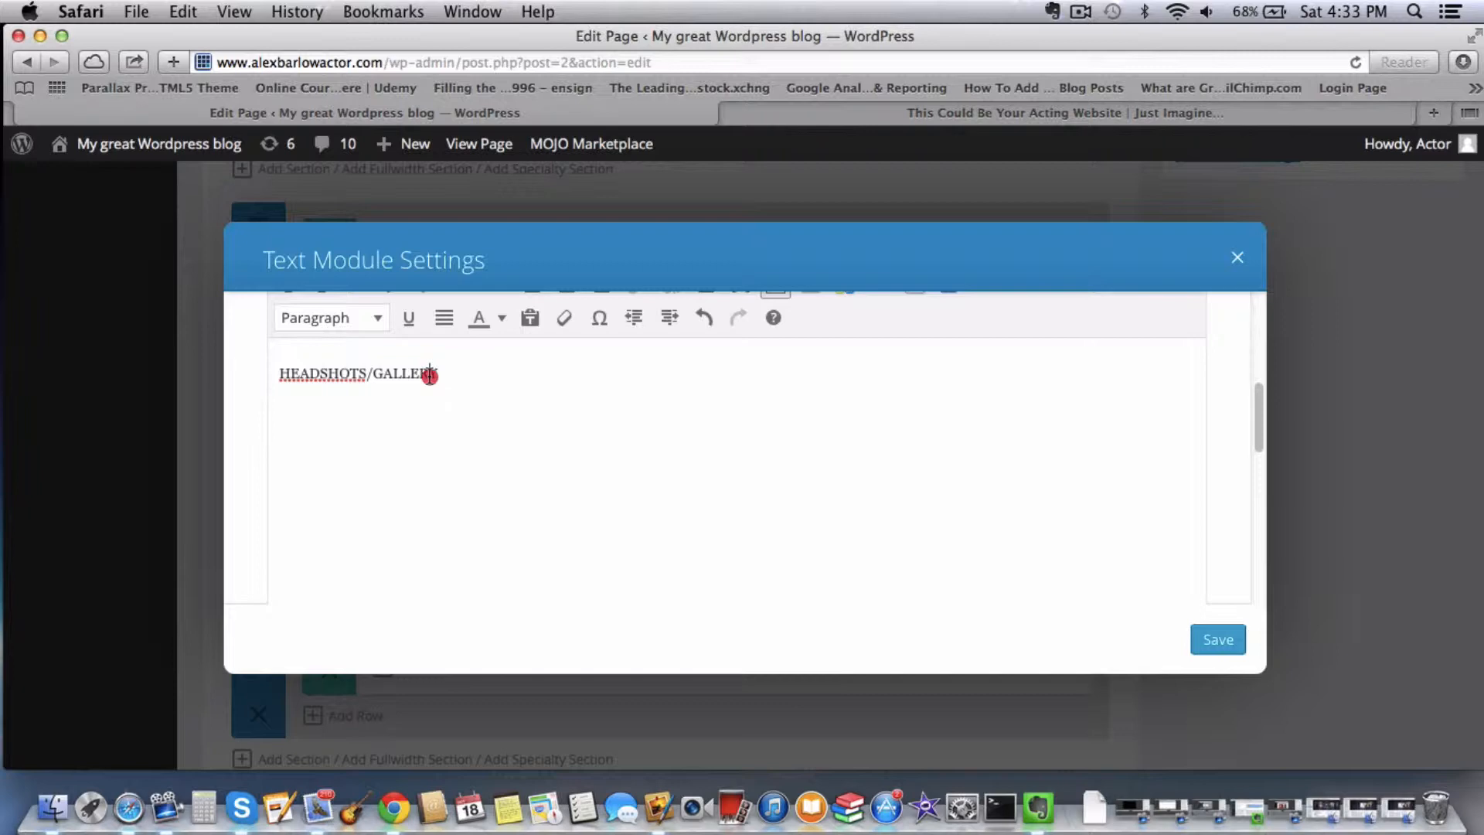
# - Format the HEADSHOTS/GALLERY text as Heading 1 and center it
pyautogui.moveTo(430, 374); pyautogui.dragTo(410, 341)
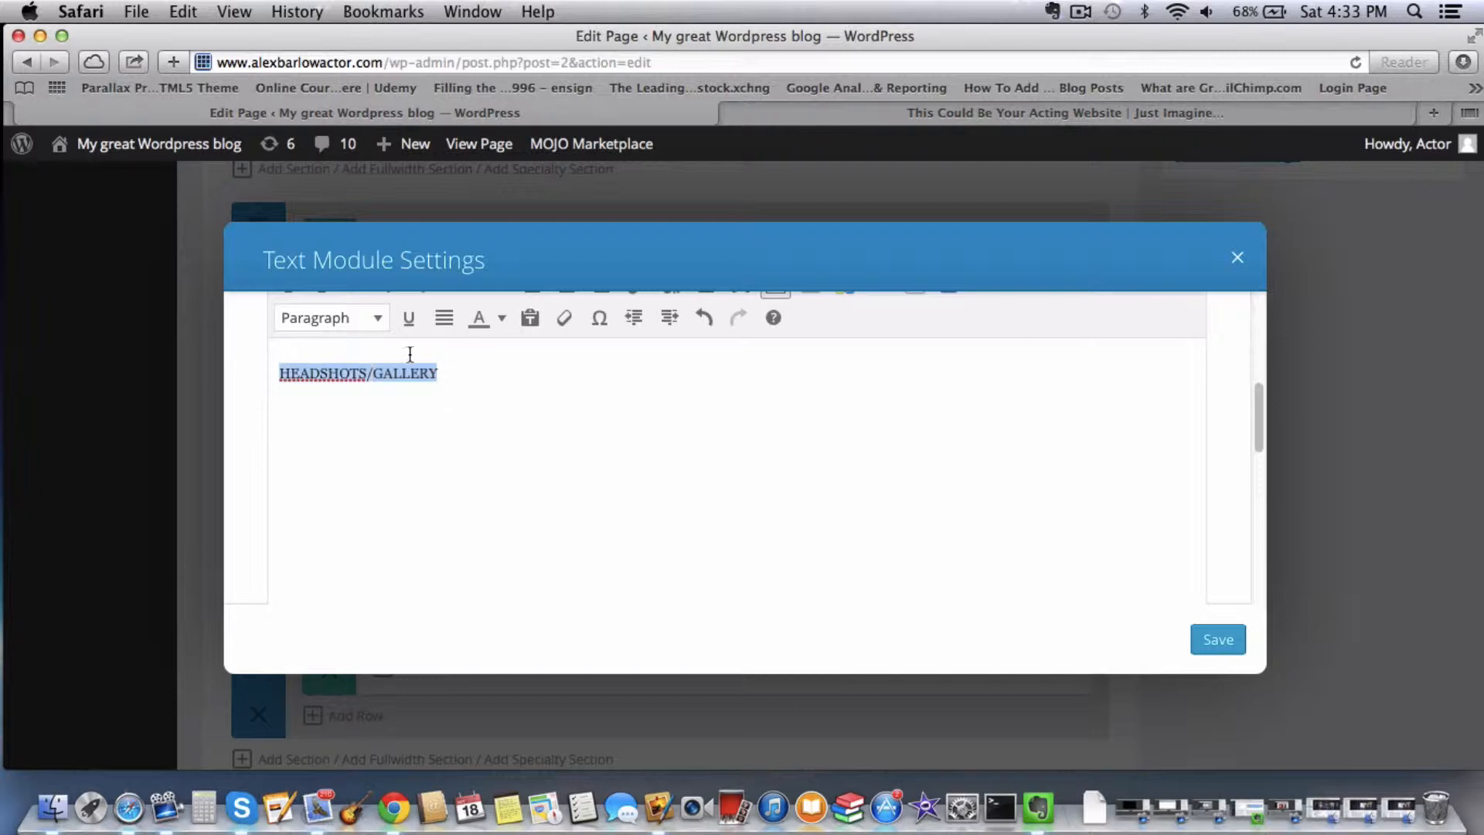
pyautogui.click(355, 321)
pyautogui.click(374, 492)
pyautogui.scroll(5, 559, 407)
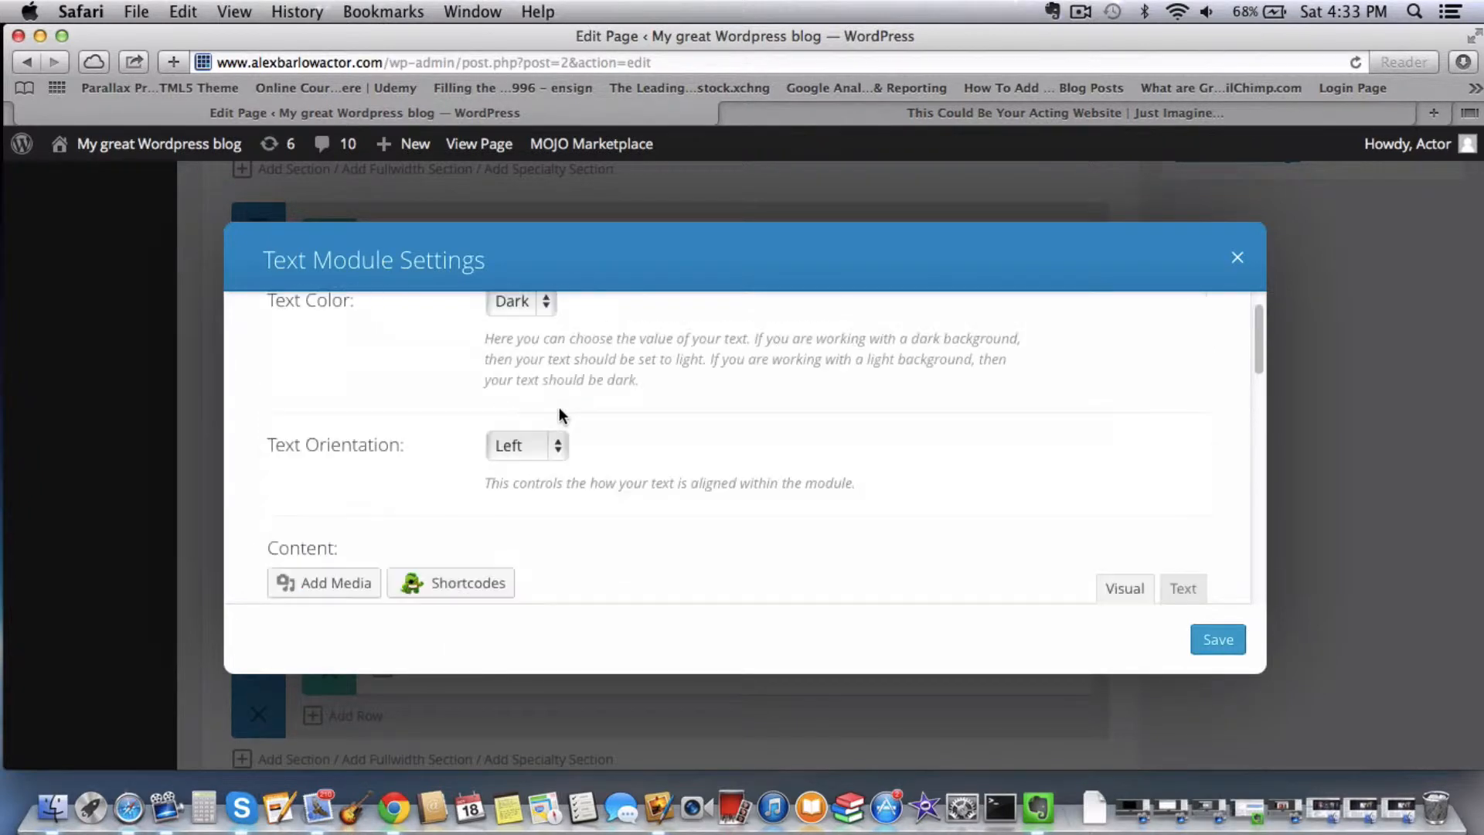
pyautogui.scroll(-5, 559, 406)
pyautogui.click(568, 419)
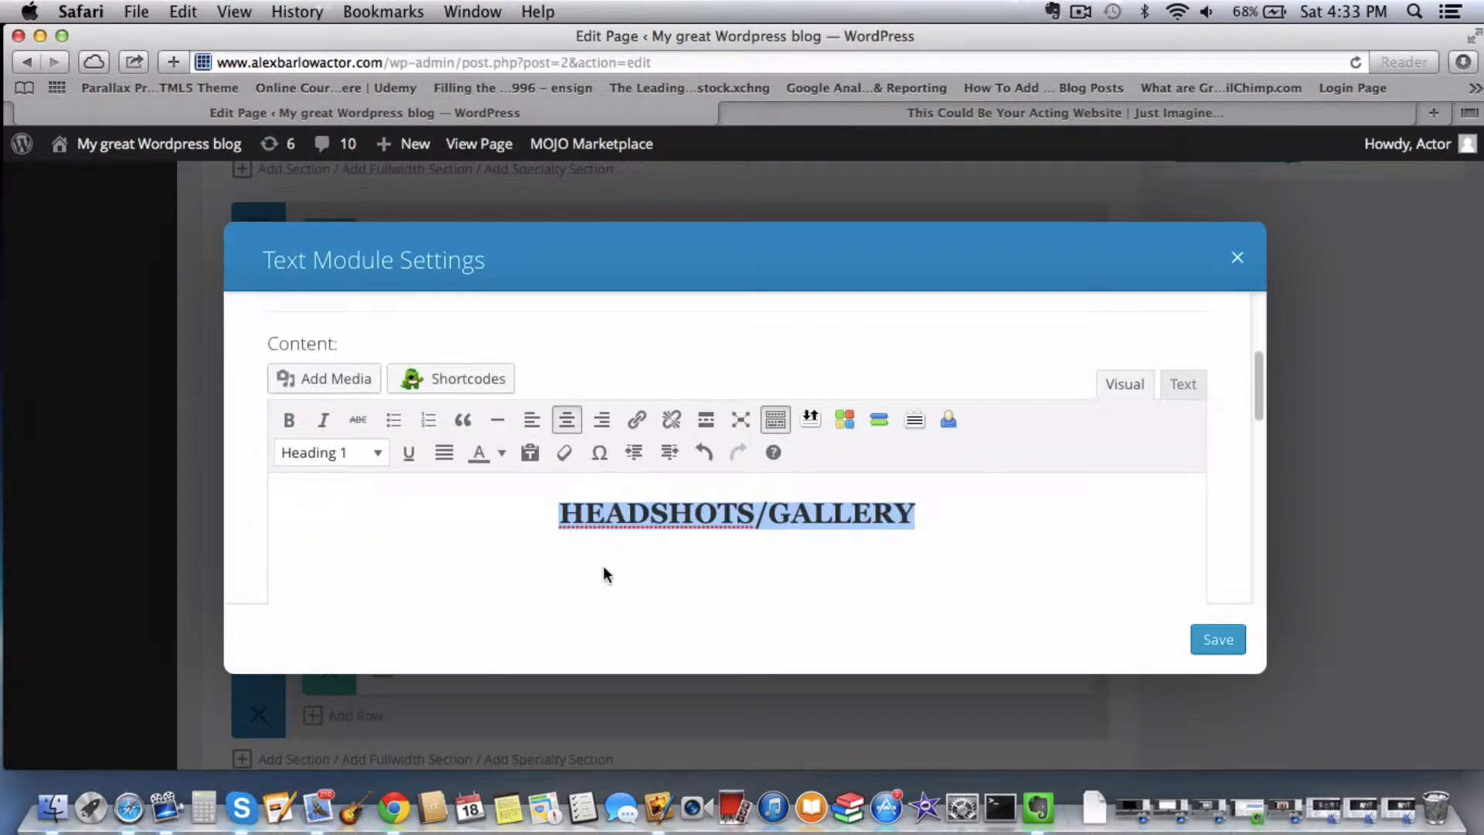
# - Space out the heading's characters to read "H E A D S H O T S / G A L L E R Y" and save the text module
pyautogui.click(586, 518)
pyautogui.click(615, 513)
pyautogui.click(629, 513)
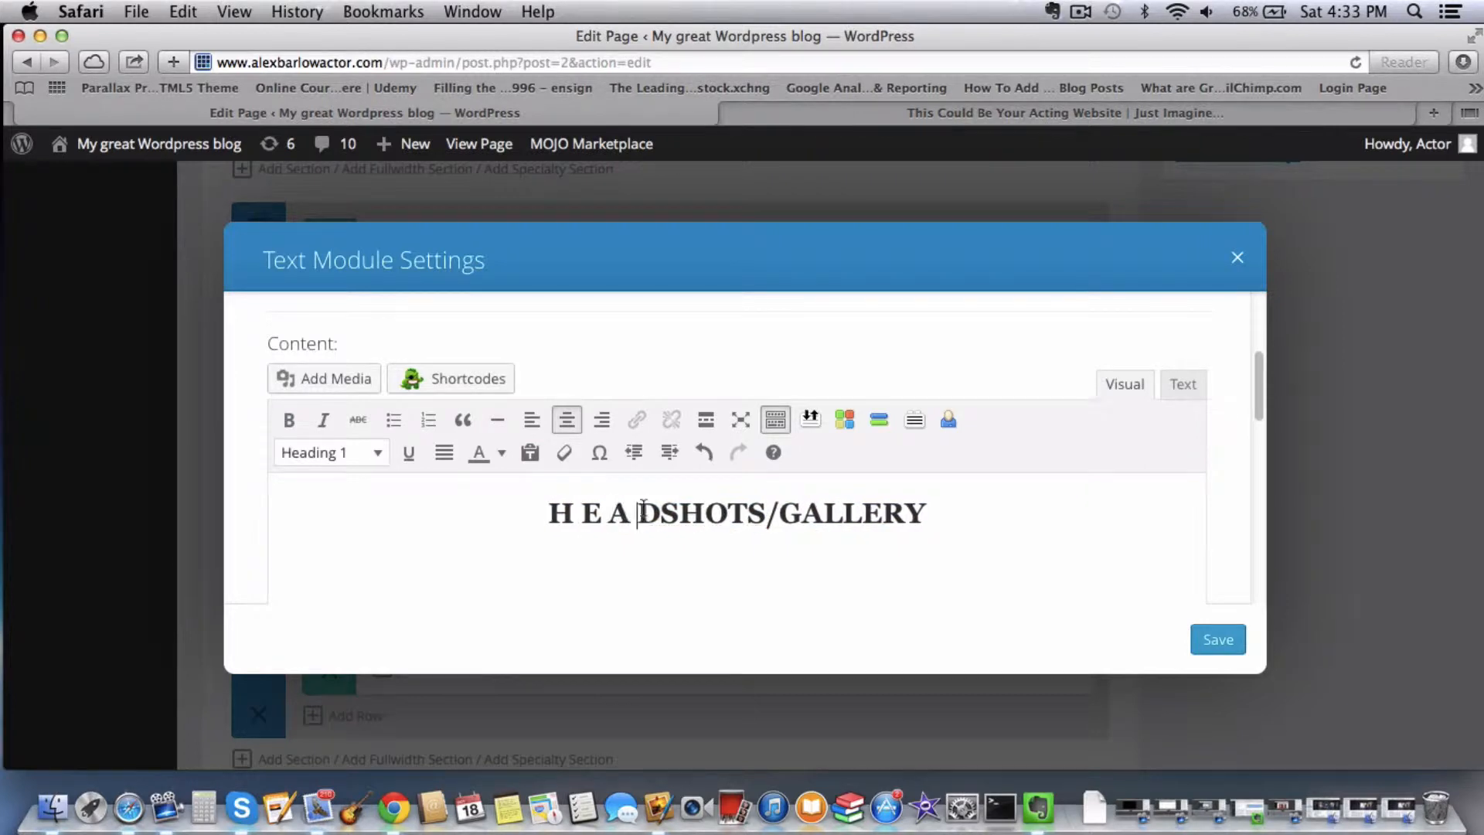
pyautogui.click(655, 510)
pyautogui.click(682, 512)
pyautogui.click(712, 512)
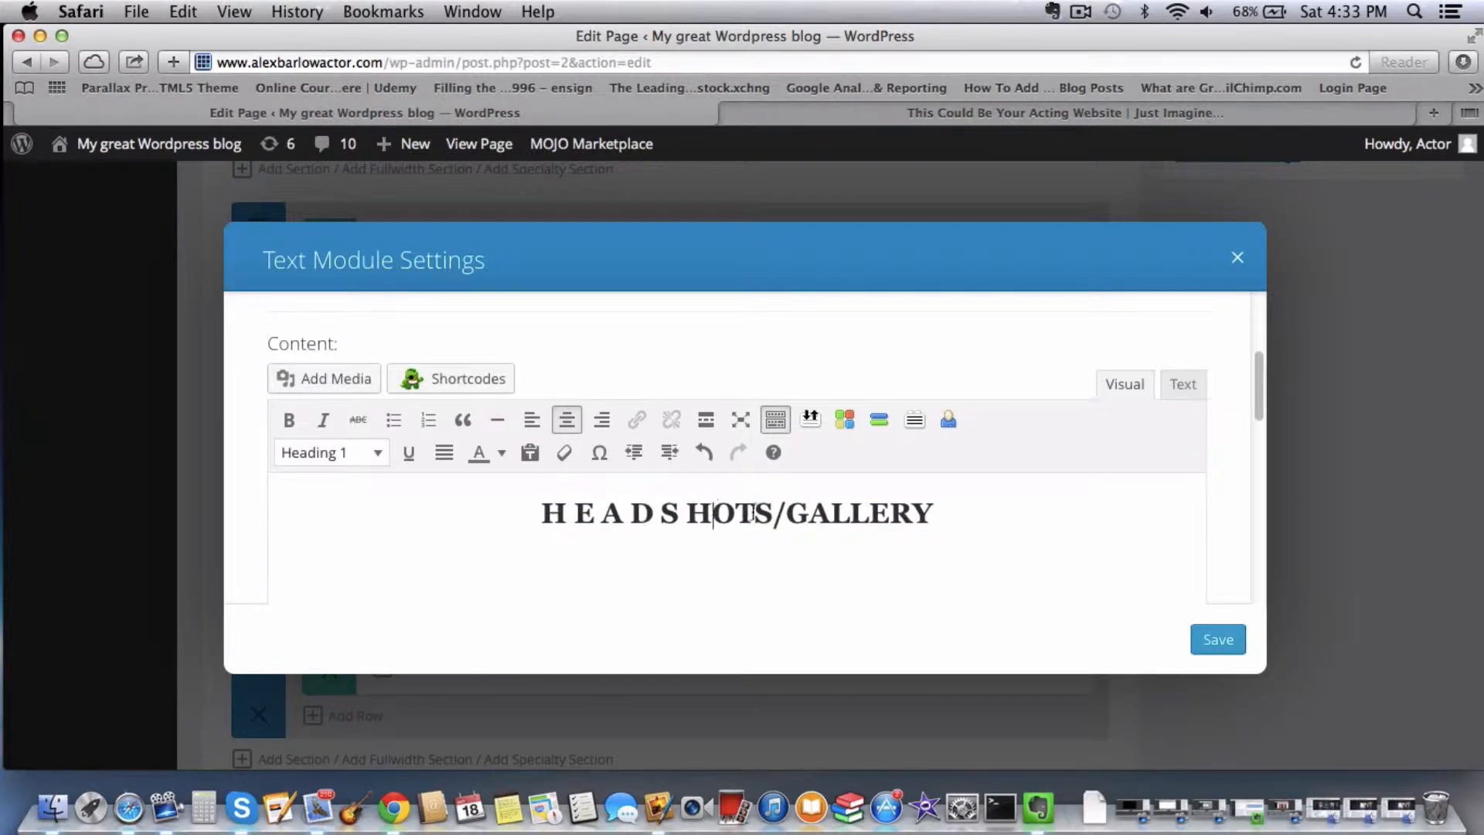
pyautogui.click(744, 512)
pyautogui.click(757, 512)
pyautogui.click(770, 512)
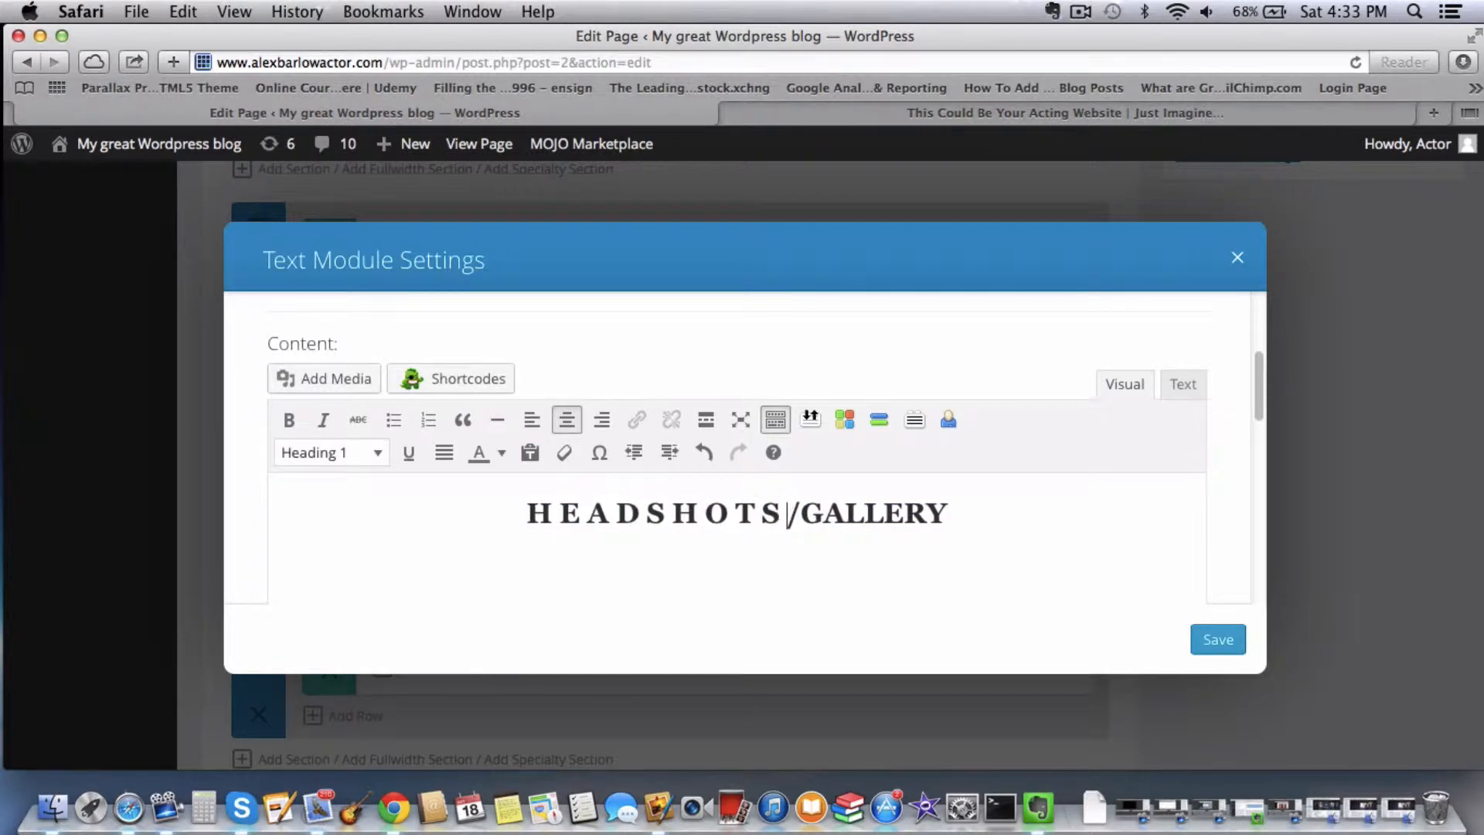
pyautogui.click(817, 512)
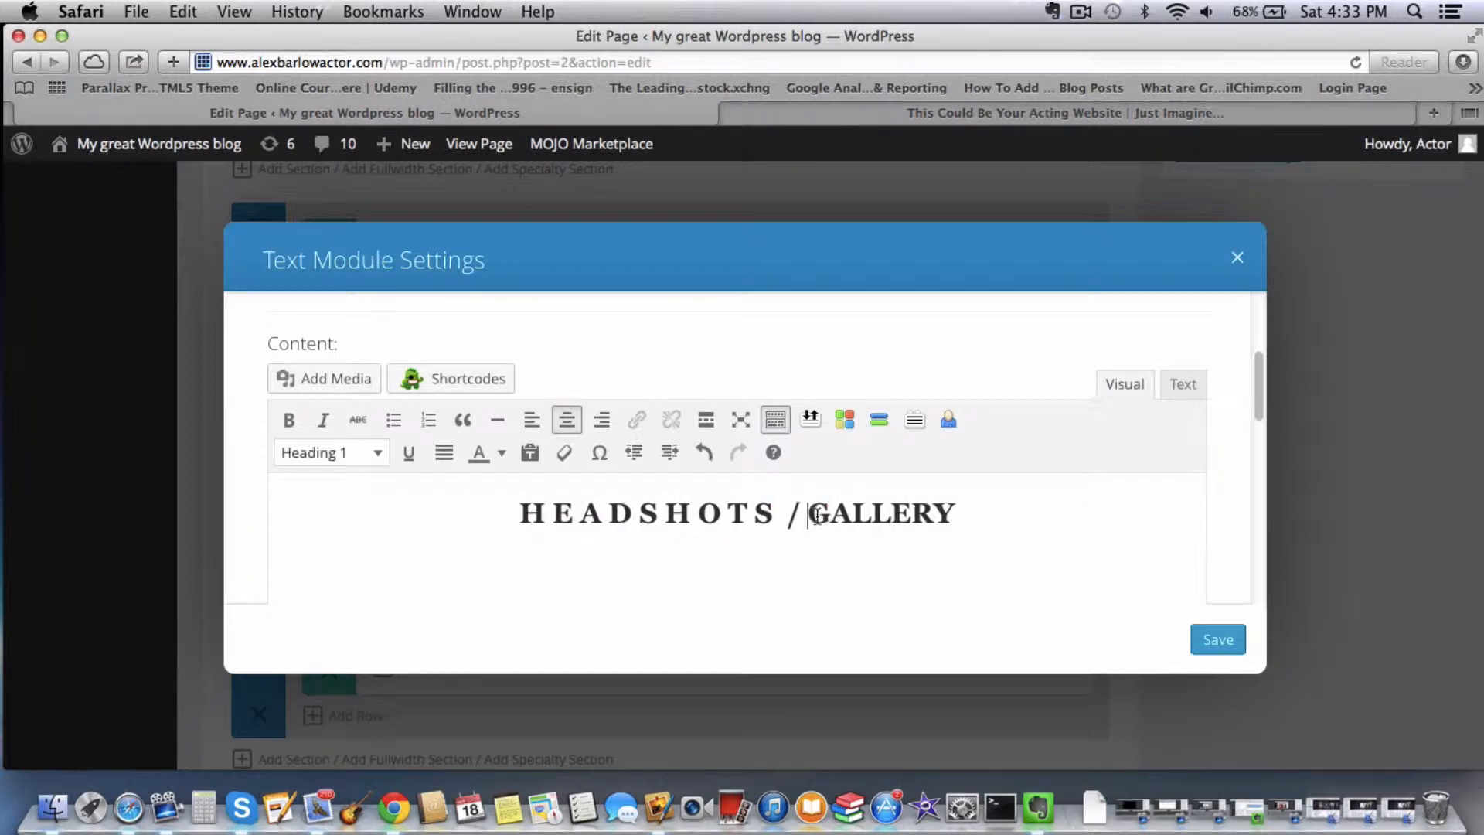
pyautogui.click(830, 513)
pyautogui.click(860, 512)
pyautogui.click(879, 512)
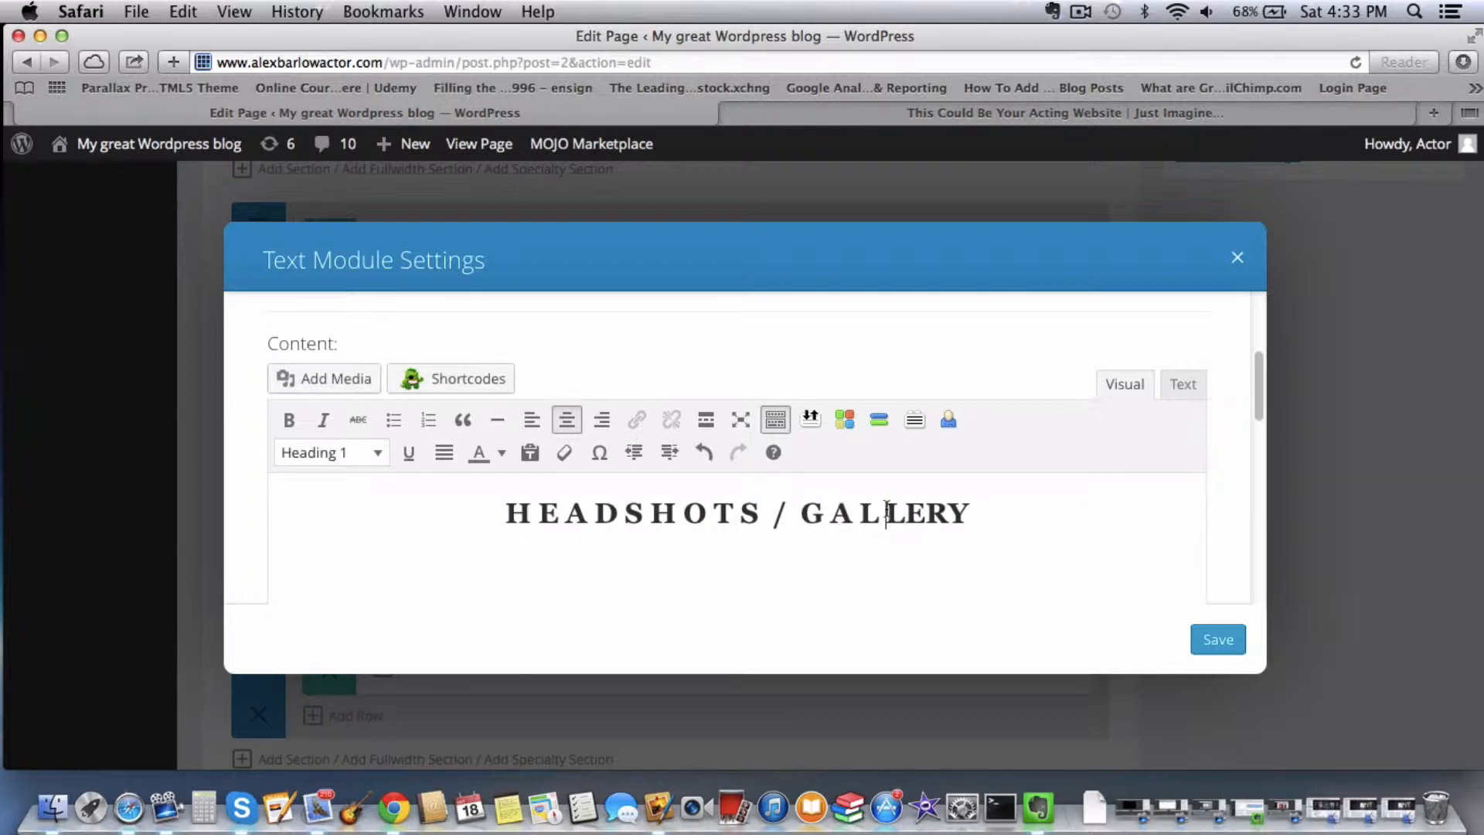
pyautogui.click(896, 512)
pyautogui.click(921, 512)
pyautogui.click(958, 512)
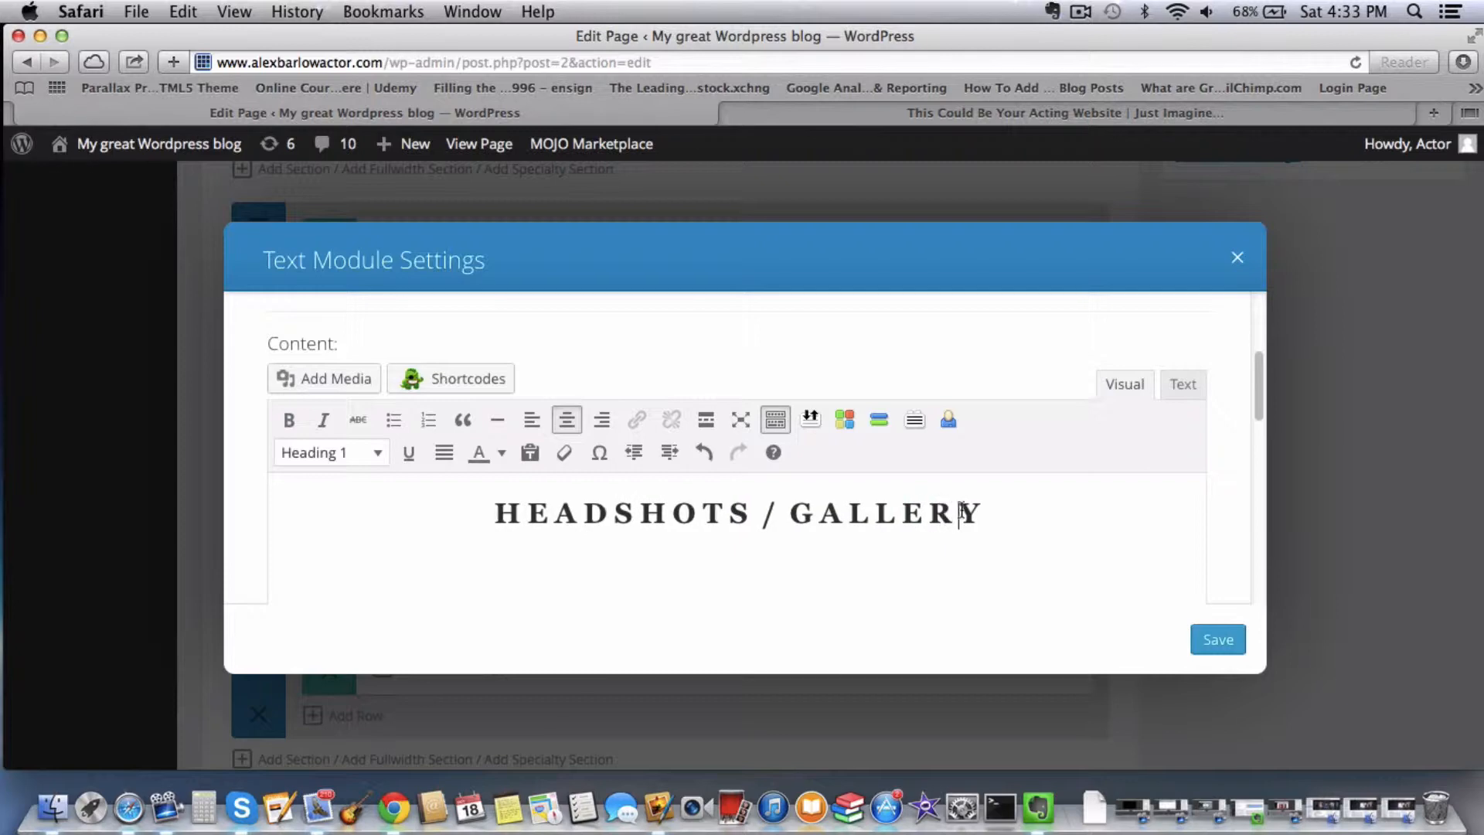
pyautogui.click(998, 513)
pyautogui.click(1234, 635)
# - Add a second row with one full-width column beneath the heading's row in the new section
pyautogui.click(911, 113)
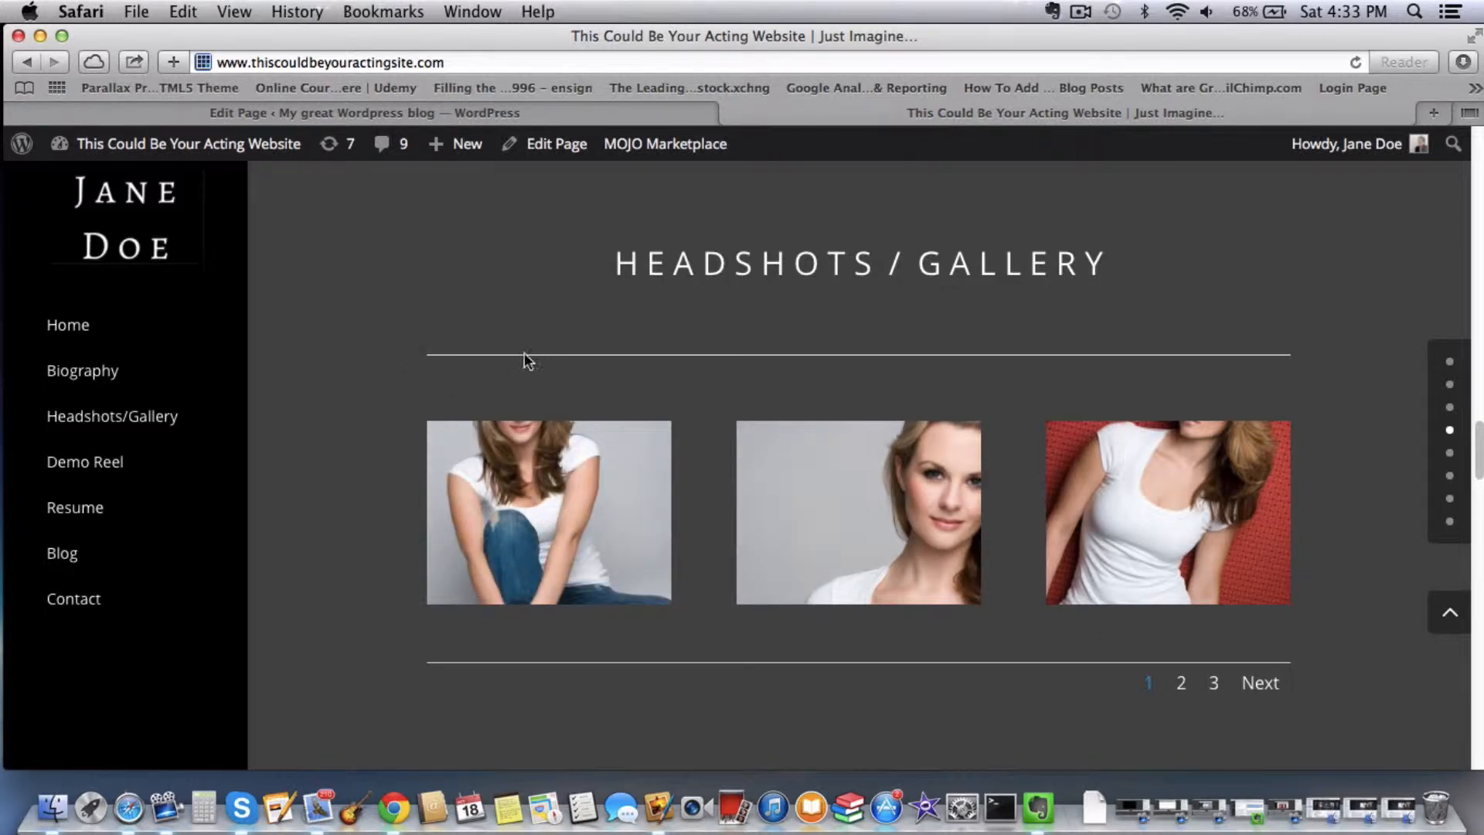
pyautogui.click(422, 112)
pyautogui.scroll(1, 696, 460)
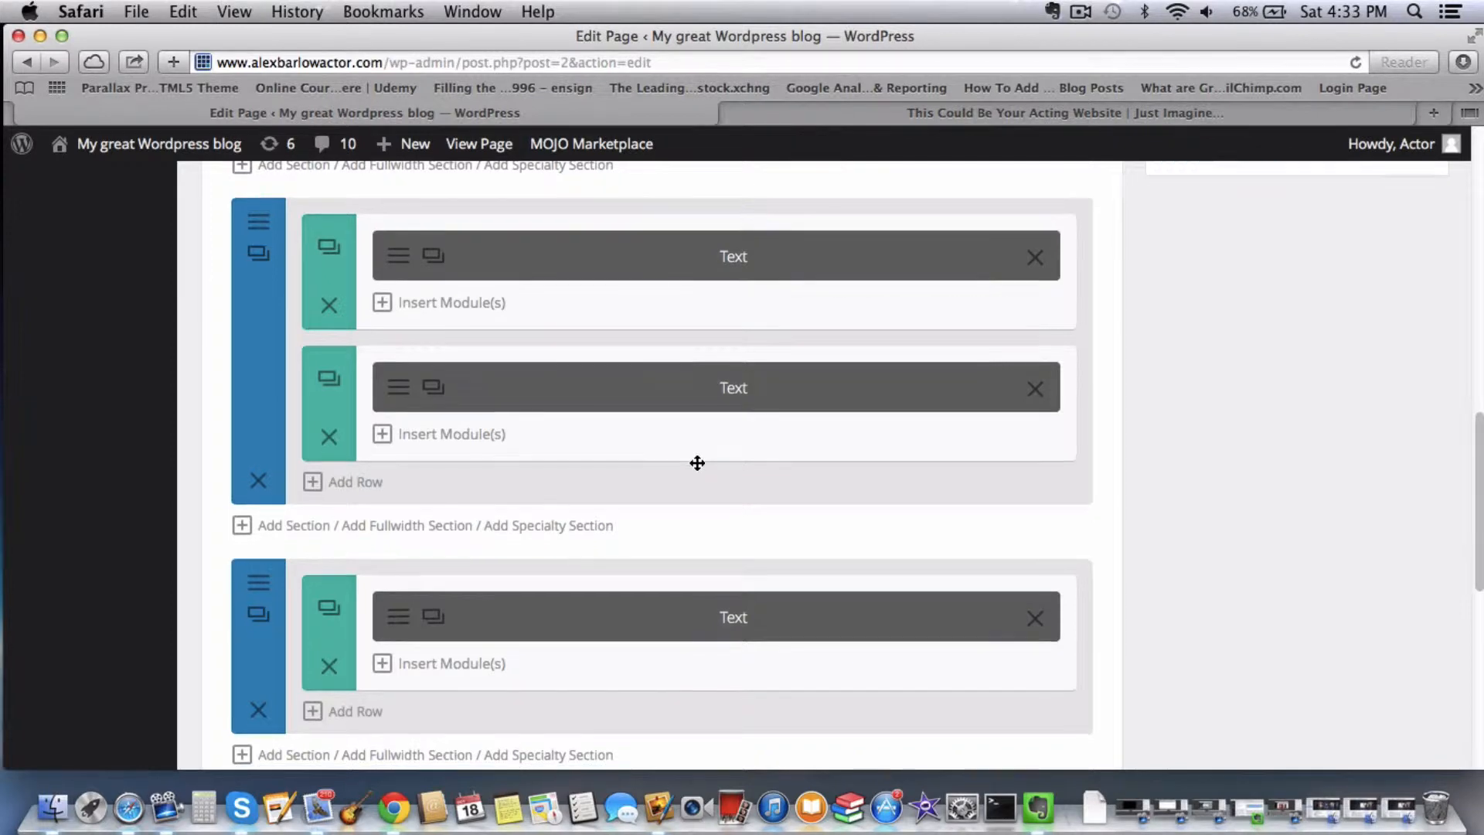
pyautogui.click(357, 721)
pyautogui.scroll(-1, 505, 690)
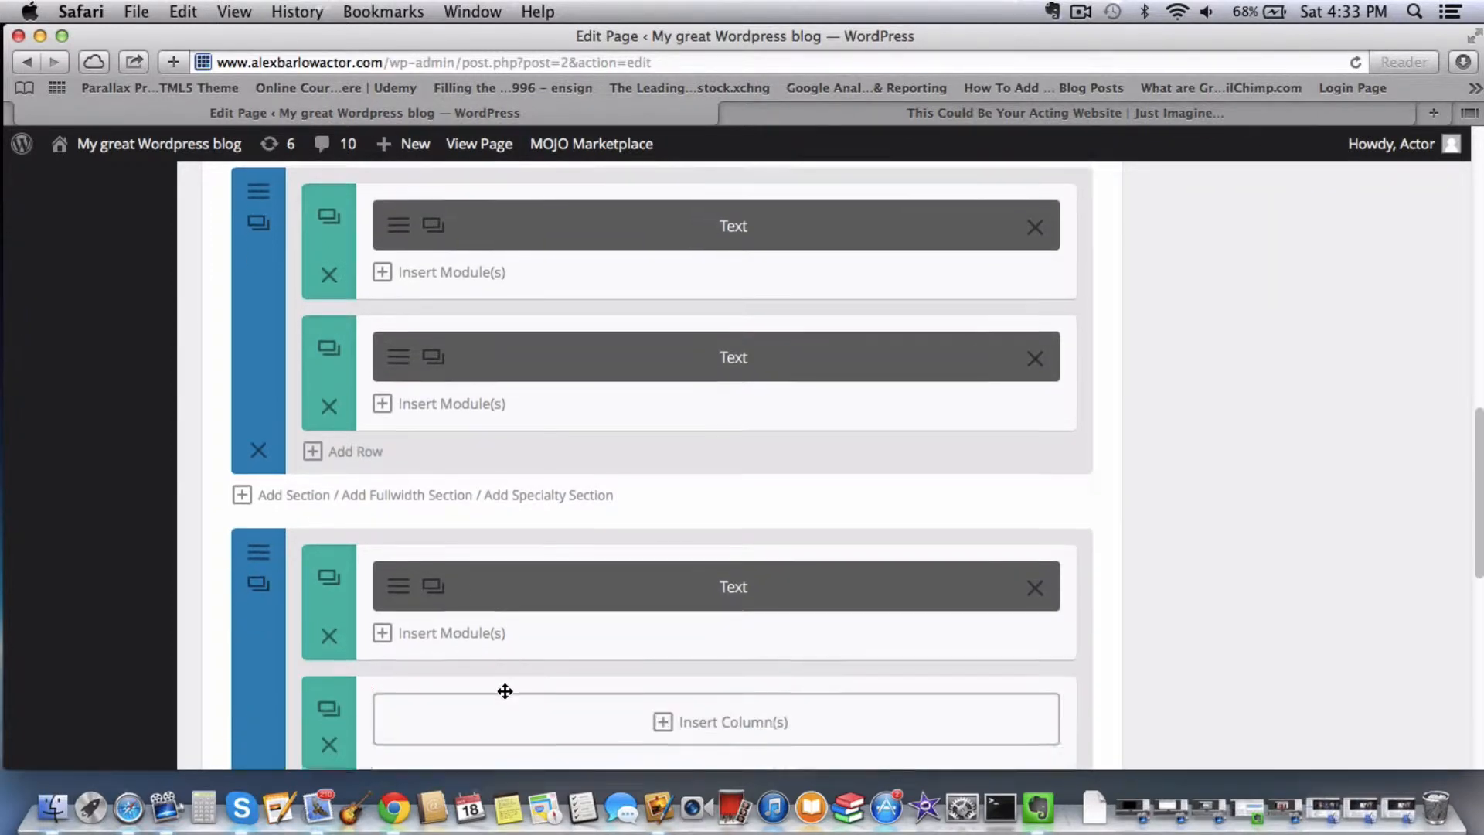
pyautogui.scroll(-1, 504, 690)
pyautogui.click(650, 678)
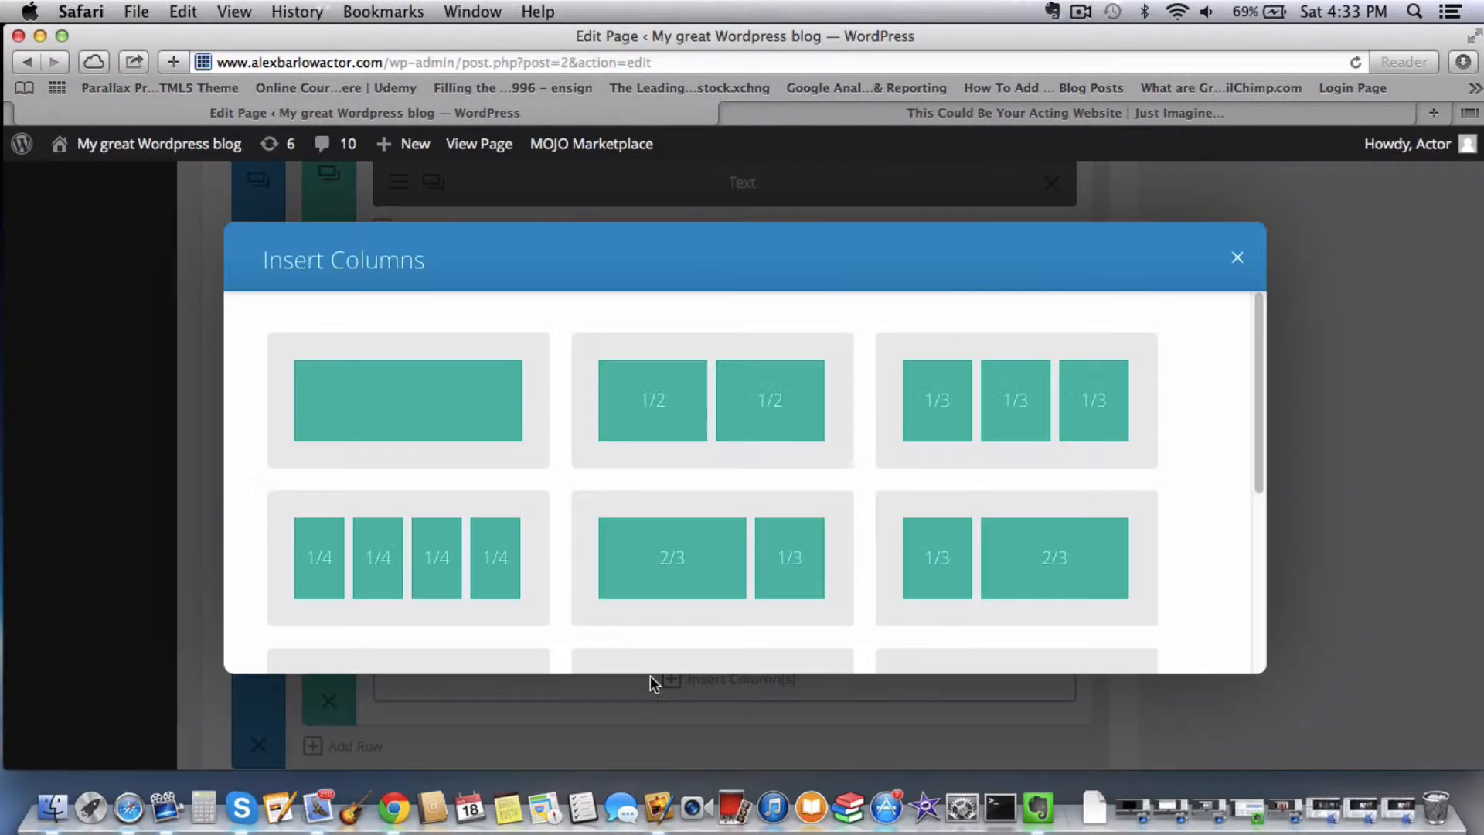
pyautogui.click(488, 405)
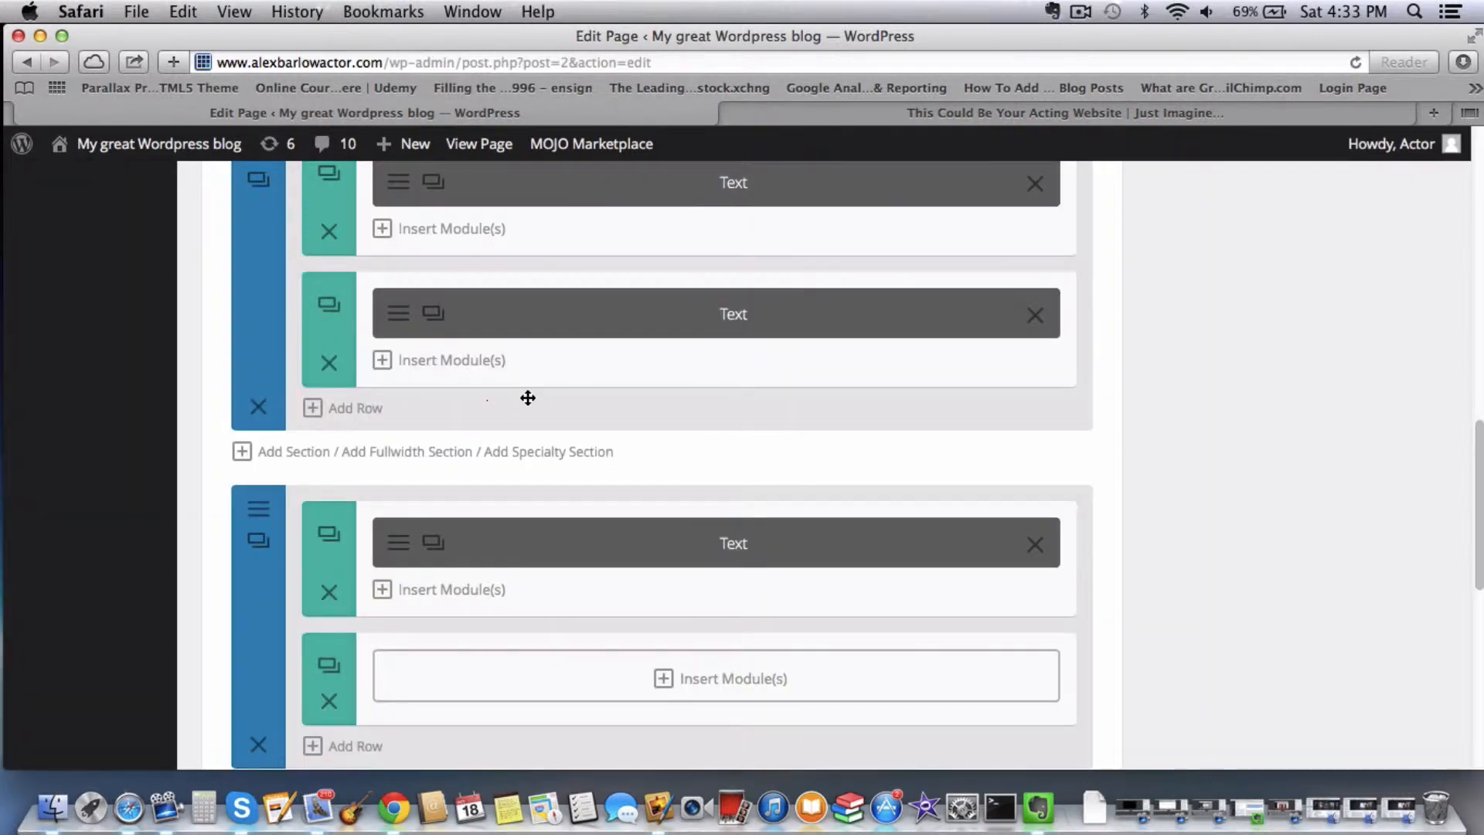
# - Insert a Divider module in the empty row beneath the Headshots/Gallery heading
pyautogui.click(724, 686)
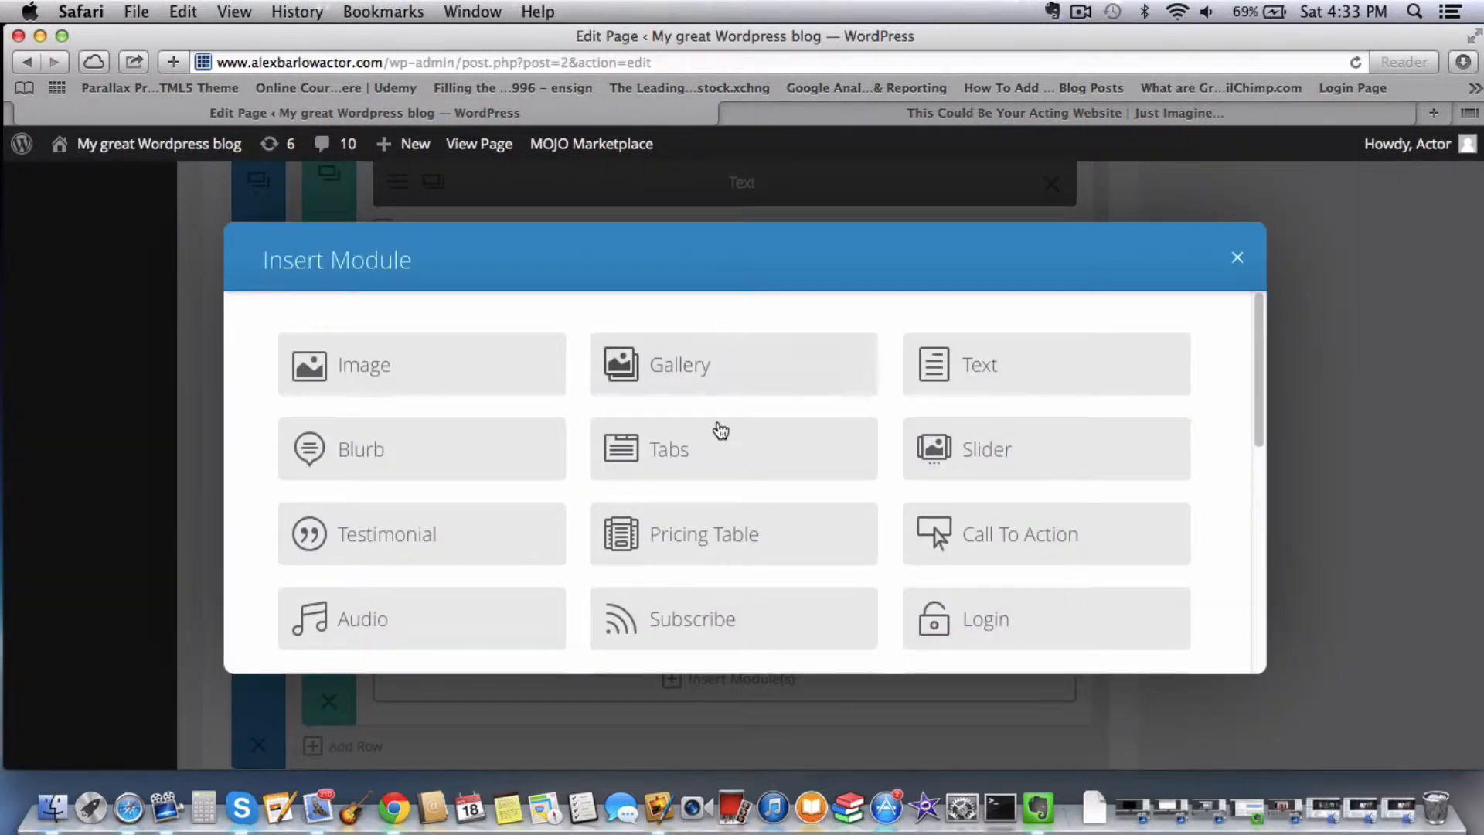
pyautogui.scroll(-1, 869, 469)
pyautogui.scroll(-1, 868, 468)
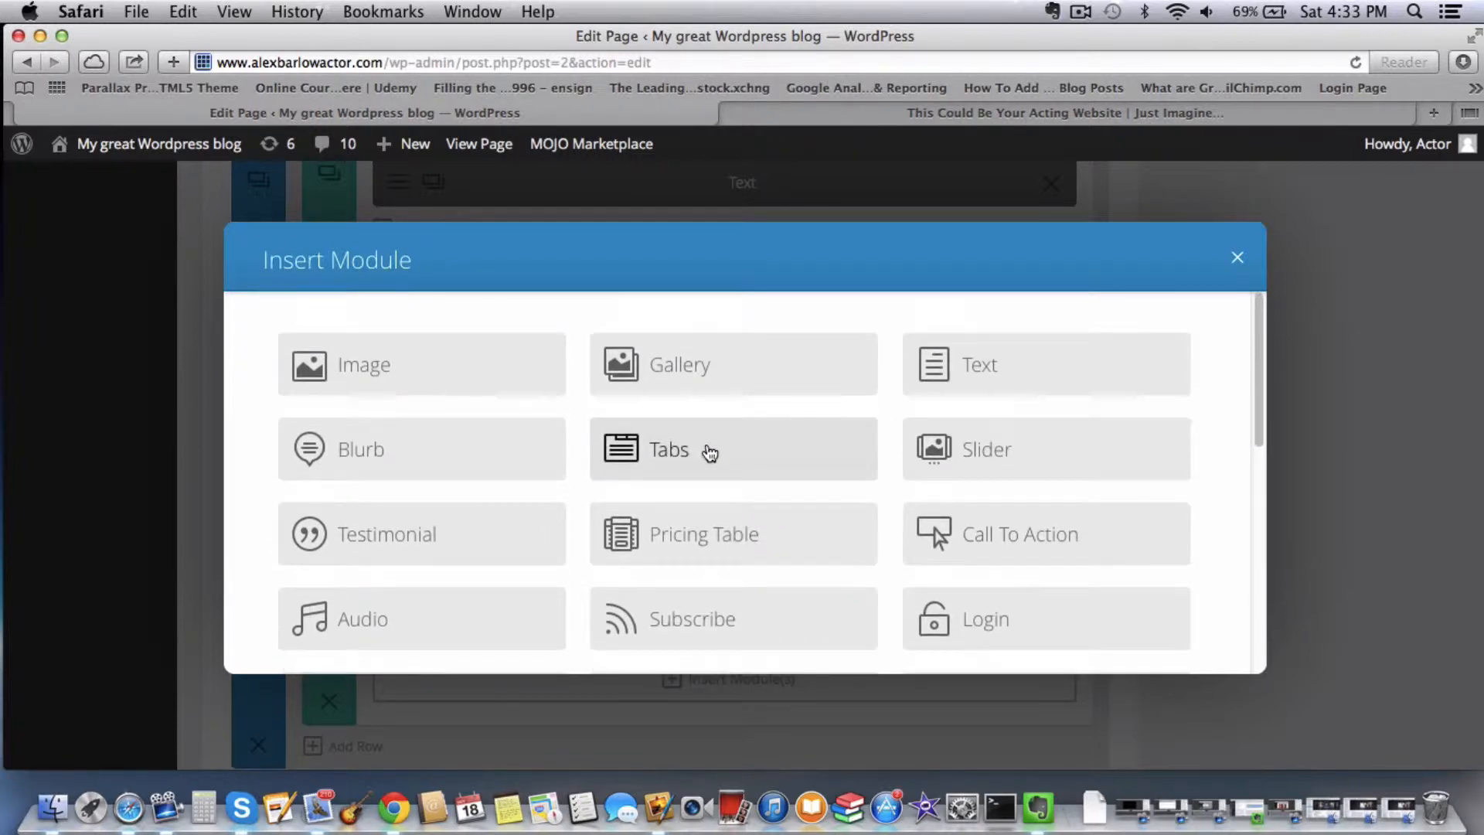
pyautogui.scroll(-5, 708, 452)
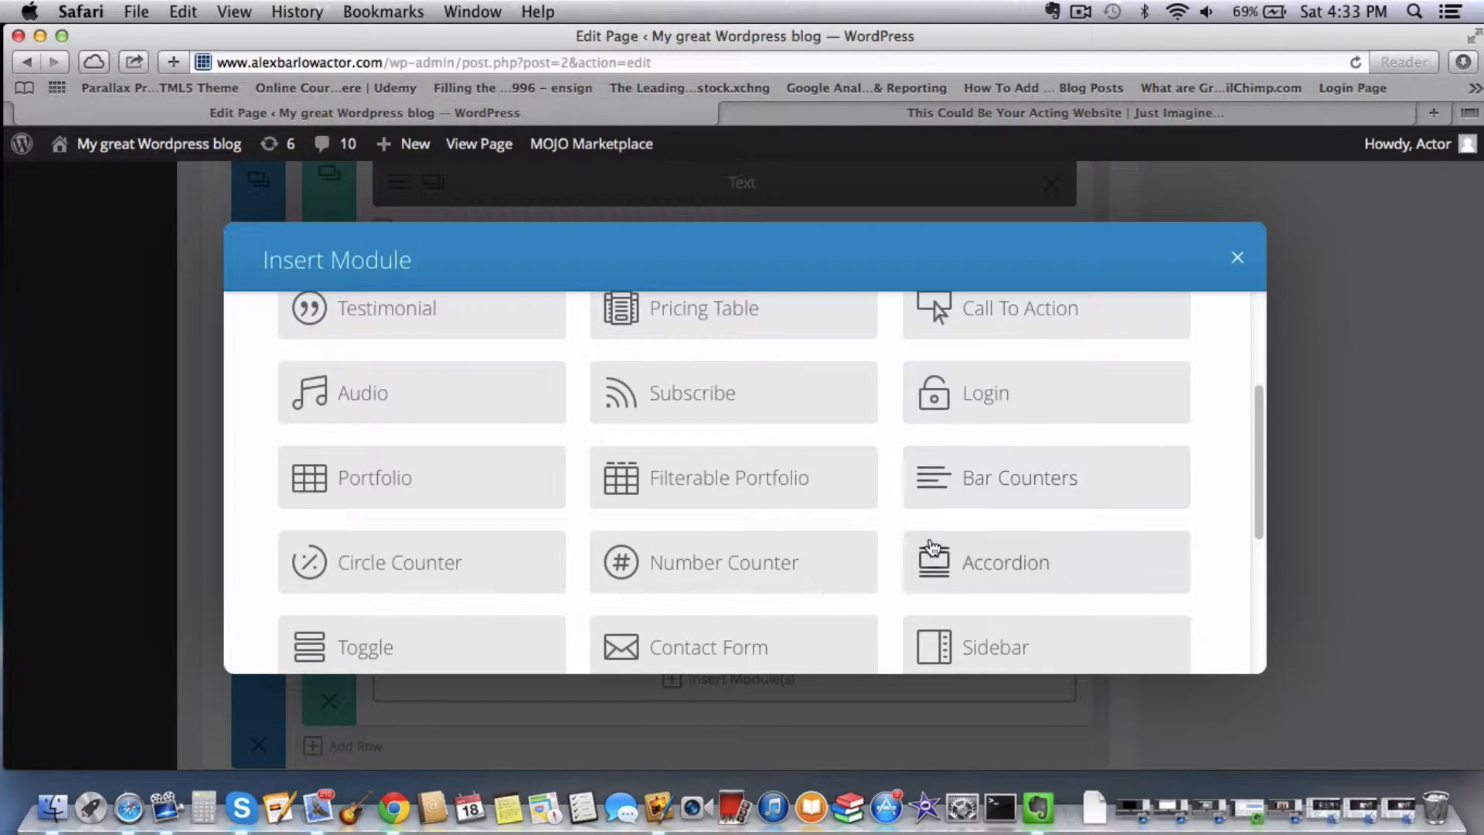
pyautogui.scroll(-5, 793, 542)
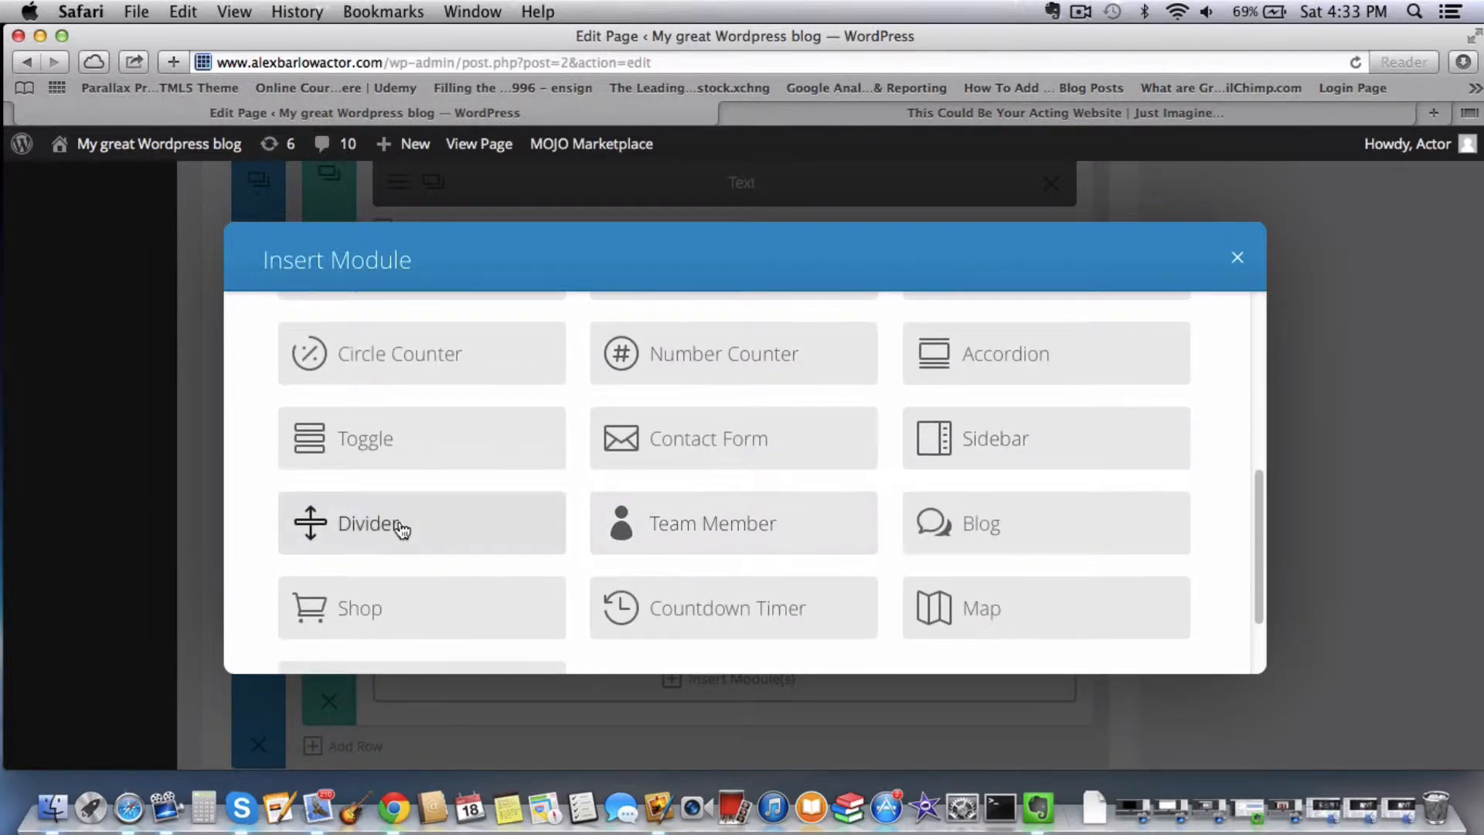
pyautogui.click(400, 529)
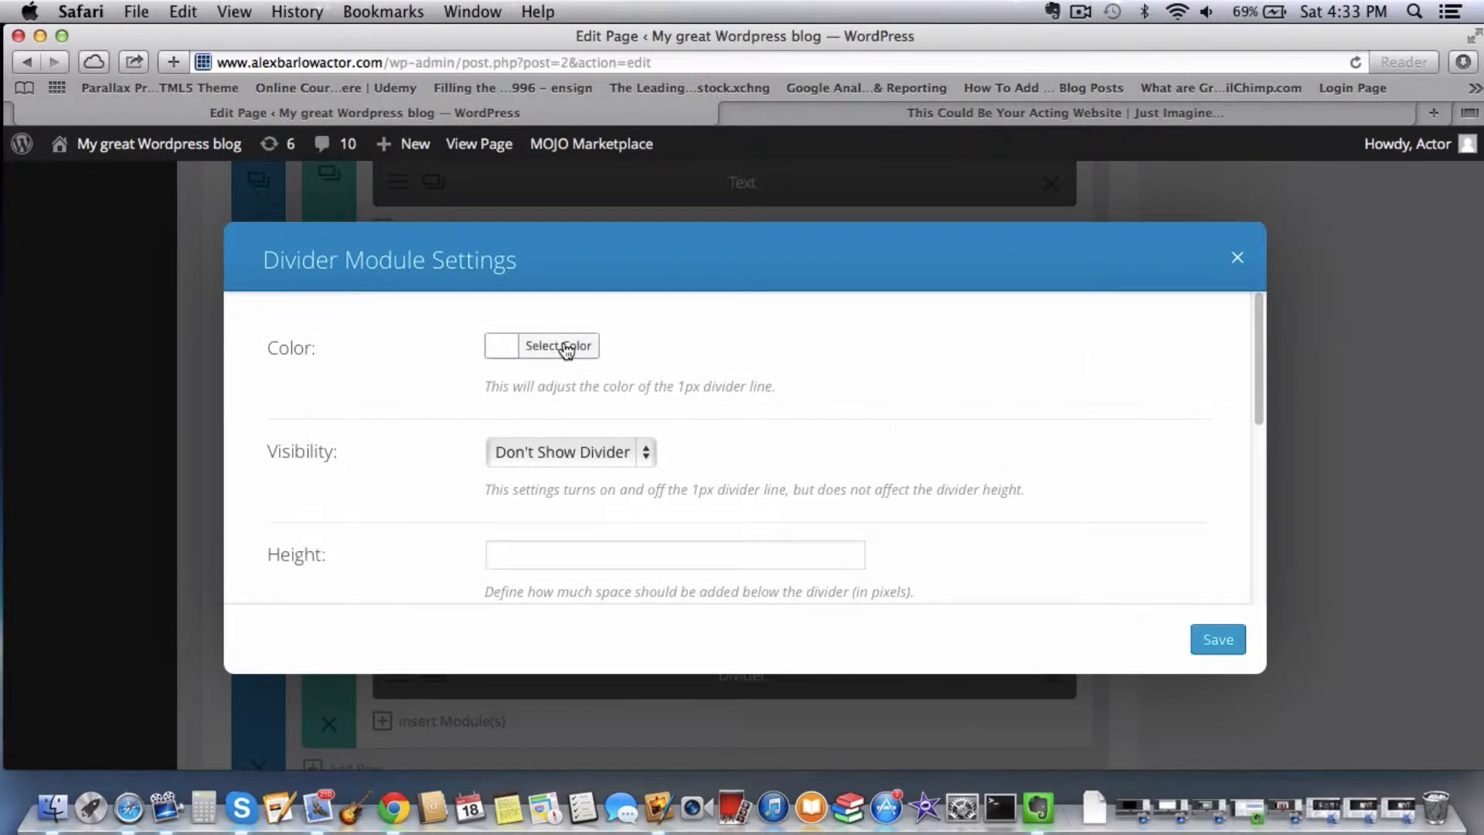
# - Set the divider's visibility to Show Divider and save the module
pyautogui.click(594, 454)
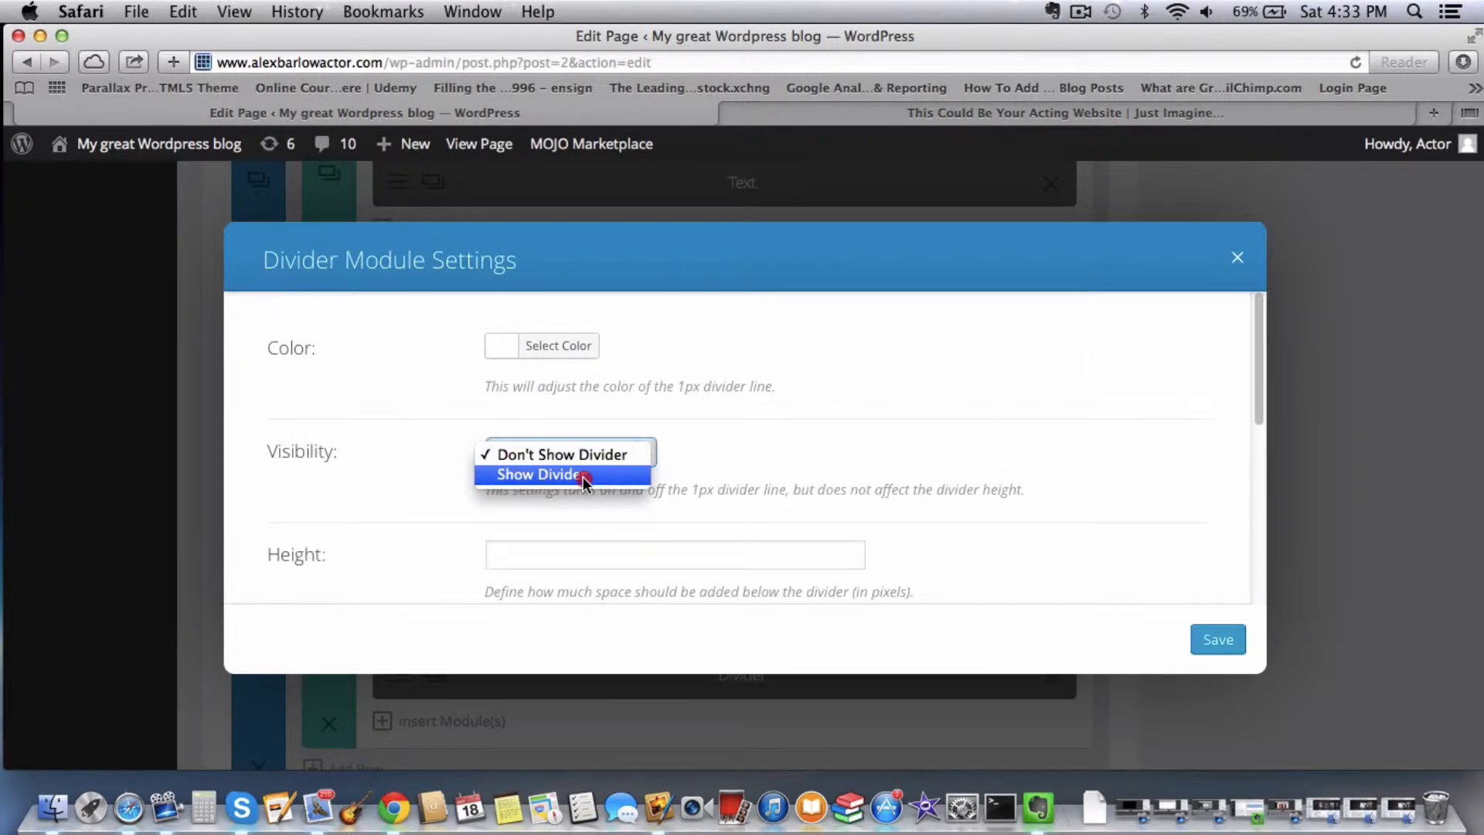
pyautogui.click(581, 475)
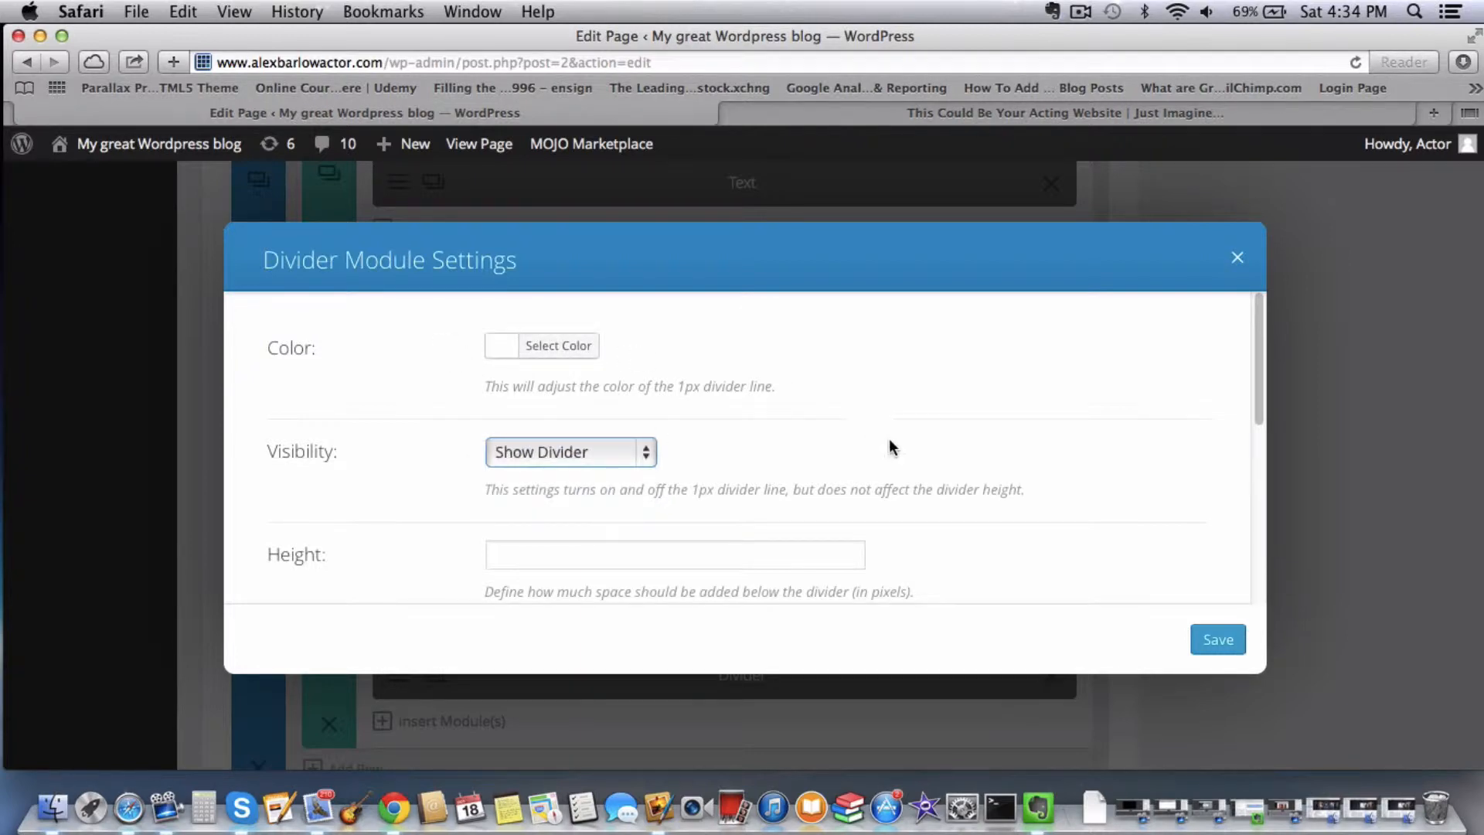
pyautogui.scroll(-1, 944, 440)
pyautogui.click(1225, 640)
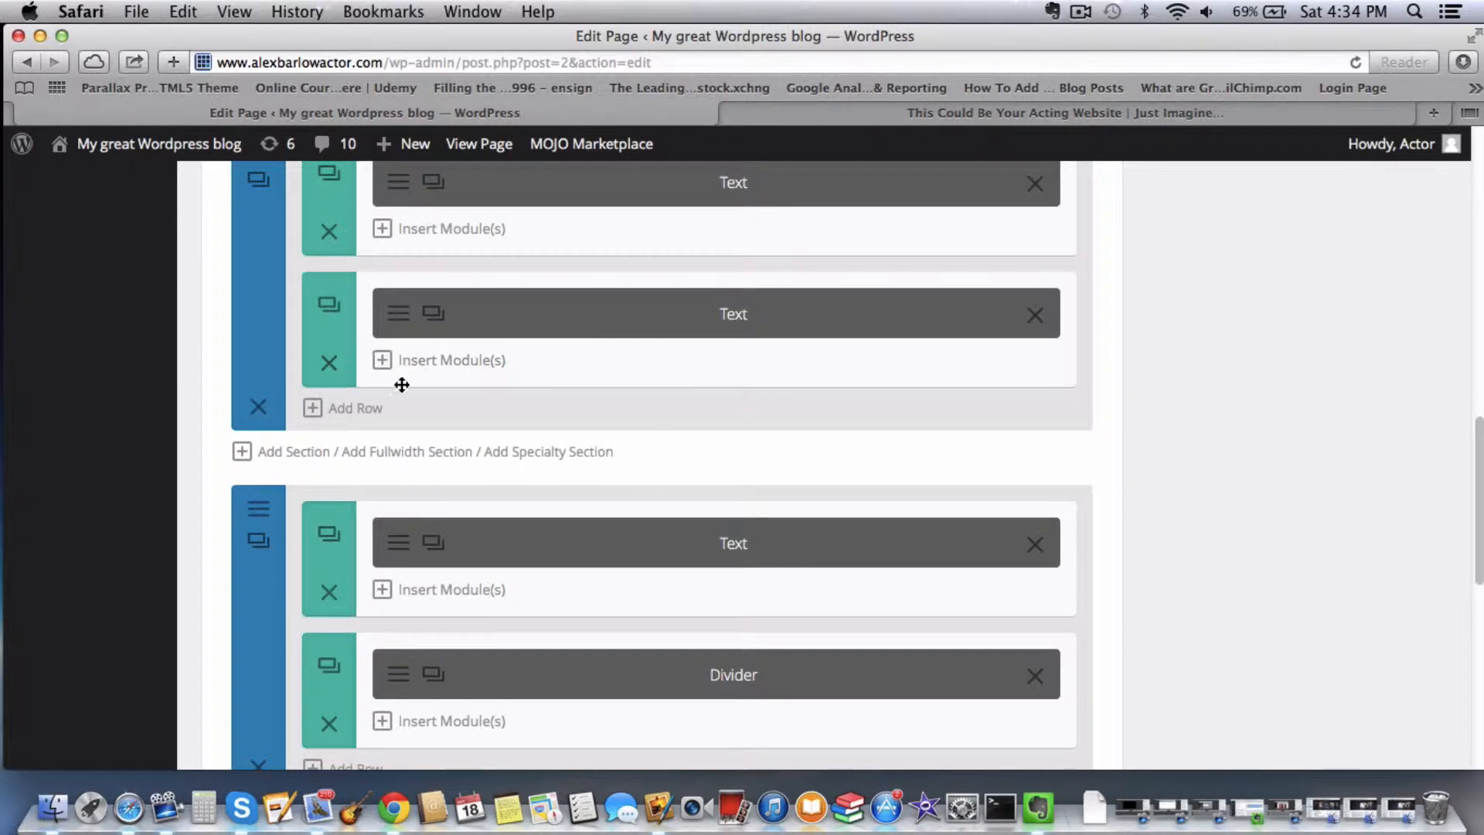
# - Add a third row with one full-width column beneath the divider and insert a Gallery module in it
pyautogui.scroll(-1, 629, 468)
pyautogui.scroll(-3, 629, 471)
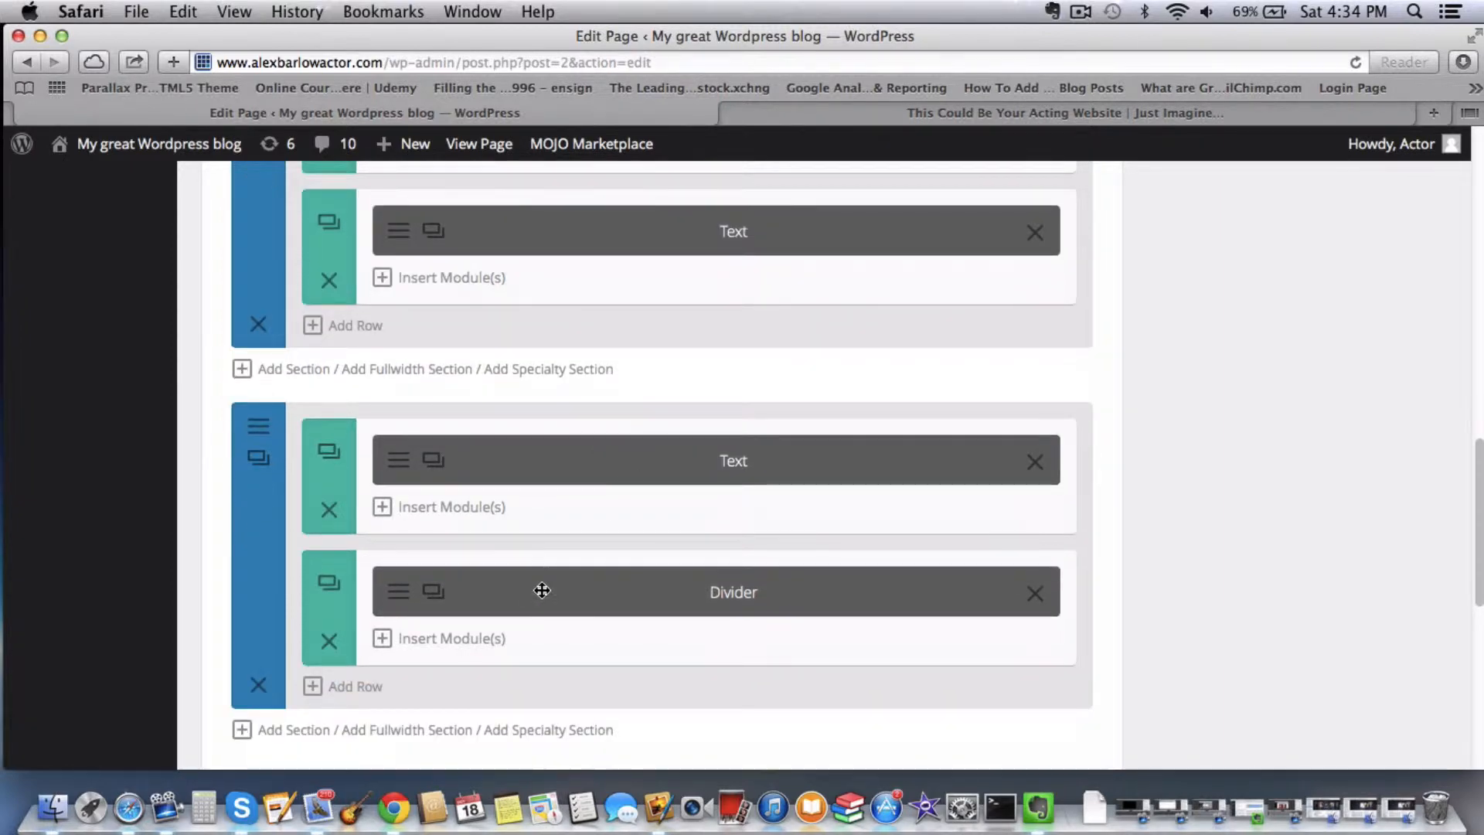
pyautogui.scroll(-1, 359, 690)
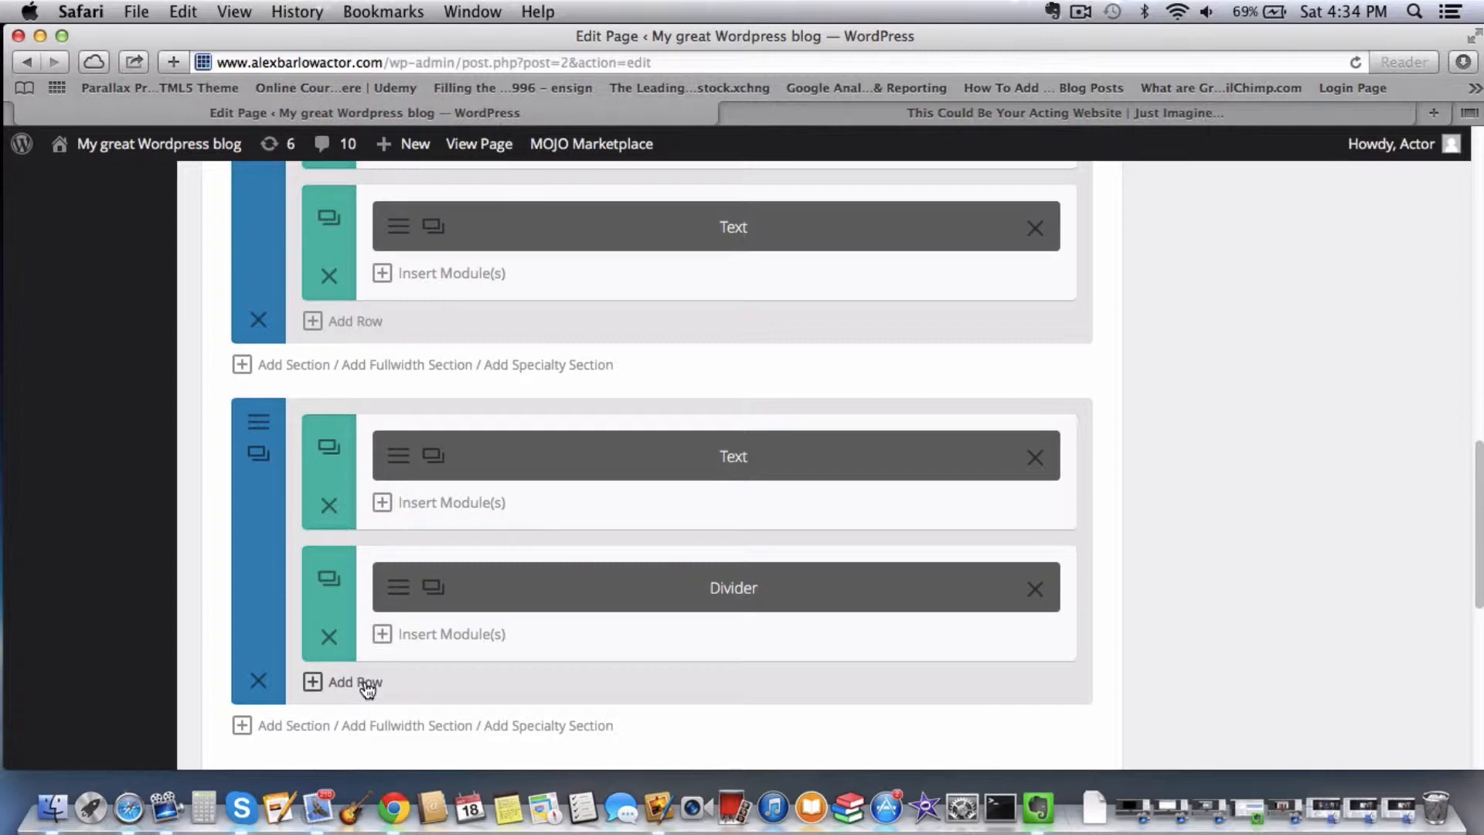
pyautogui.click(368, 684)
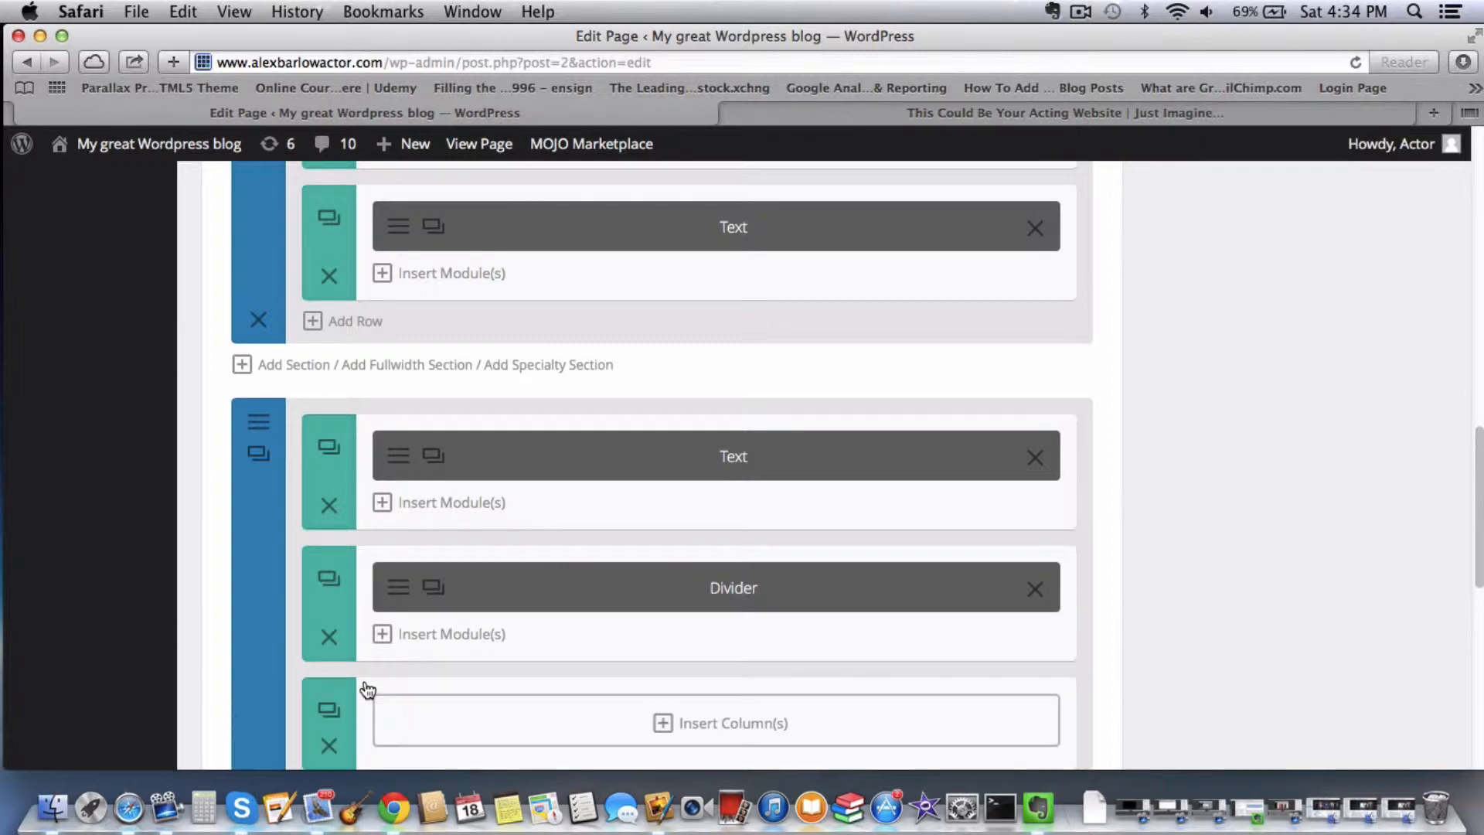
pyautogui.click(777, 722)
pyautogui.click(484, 415)
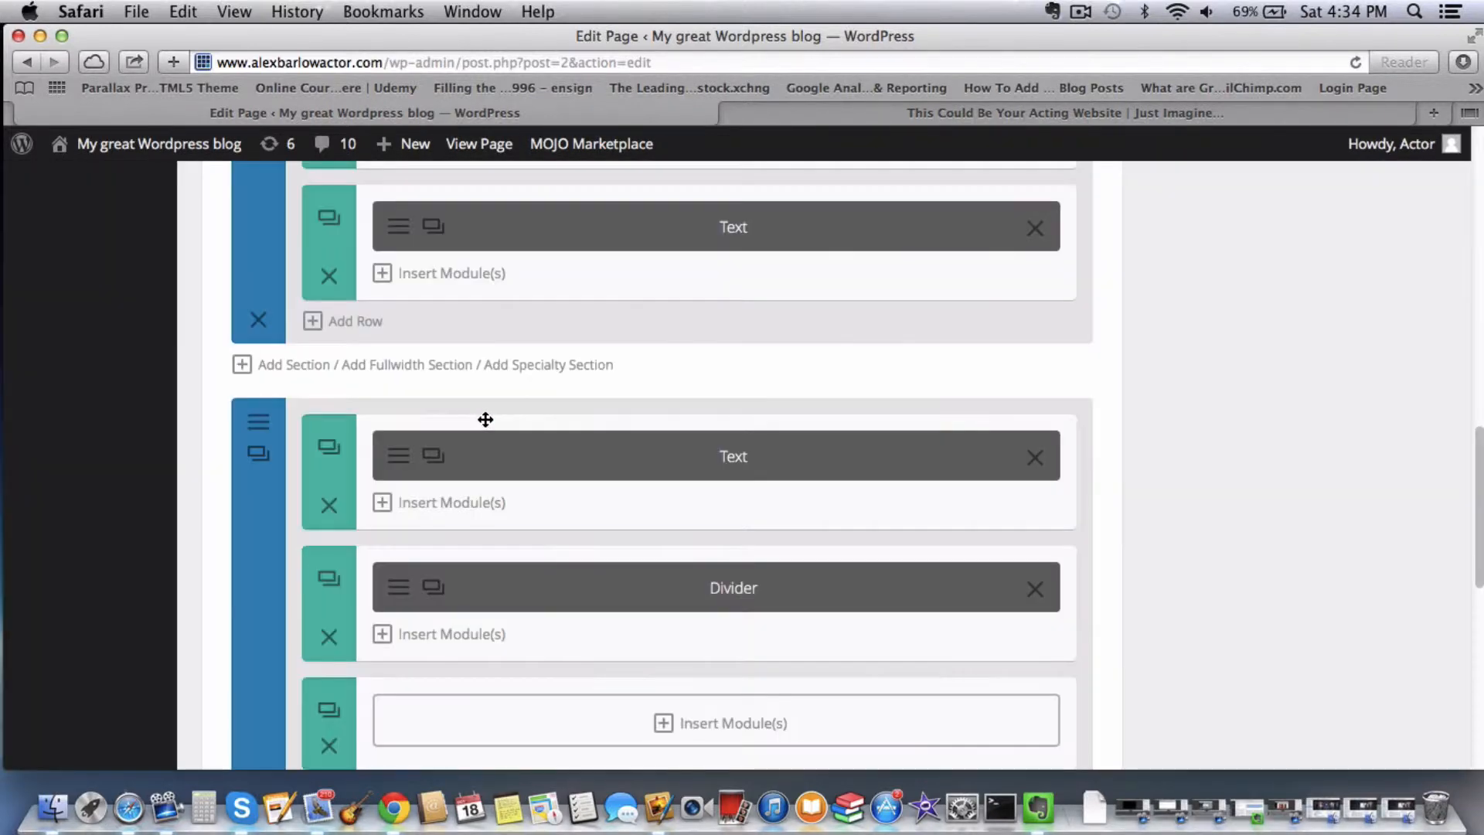
pyautogui.click(712, 719)
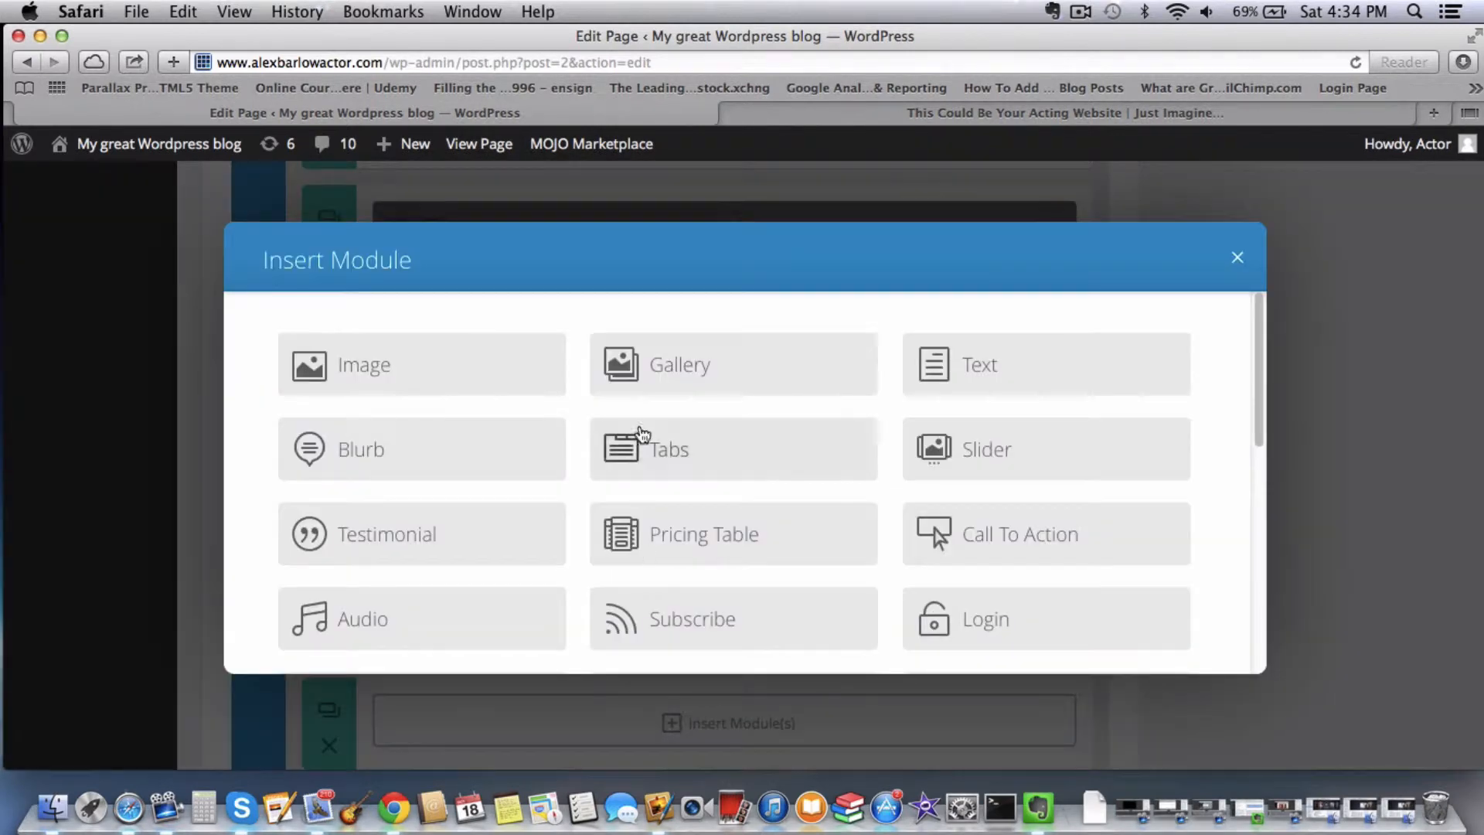
pyautogui.click(635, 370)
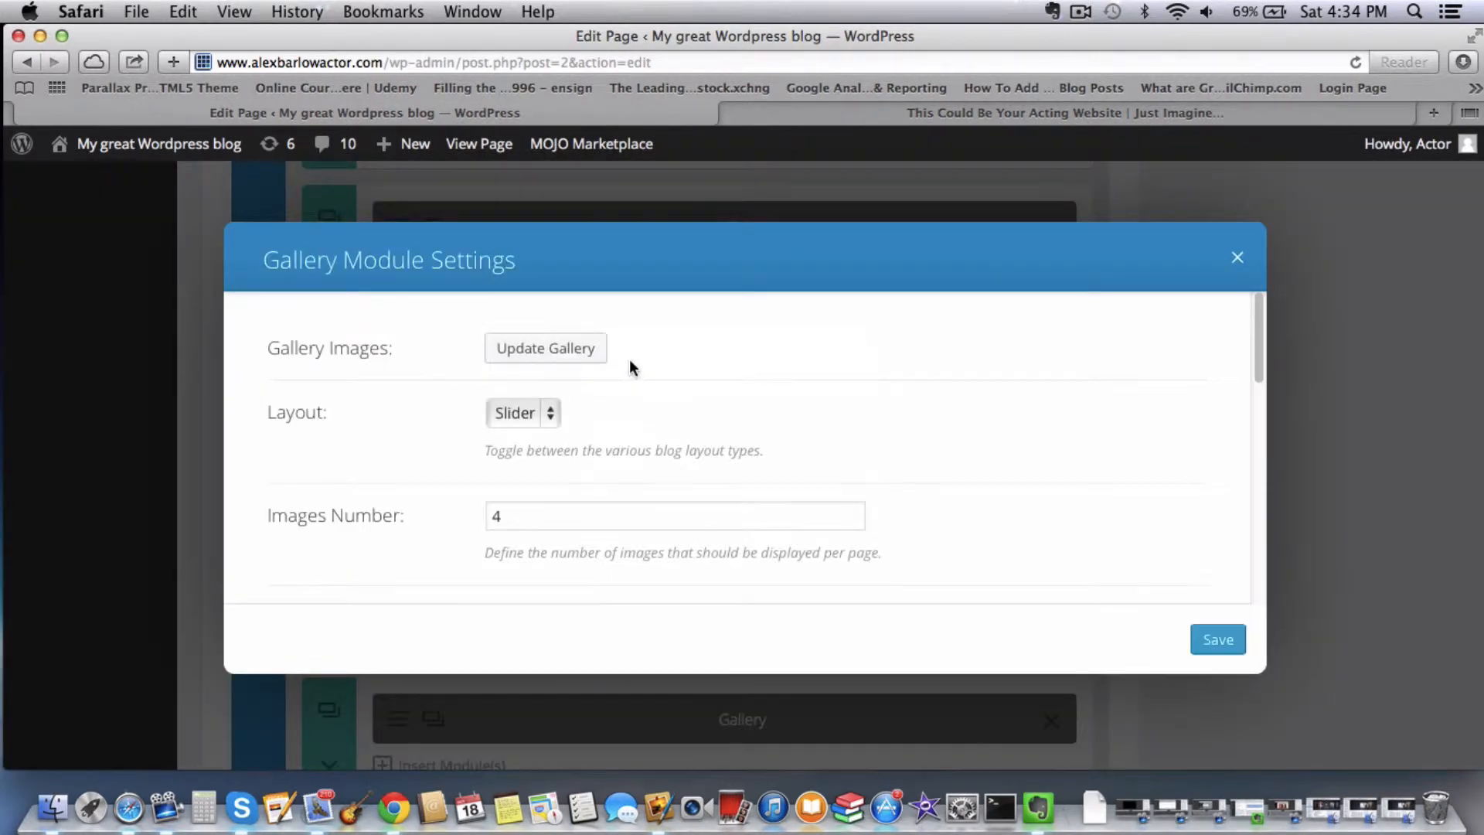
# - Set the gallery's images number to 3, comparing it with the paginated headshots gallery on the example acting site
pyautogui.doubleClick(568, 515)
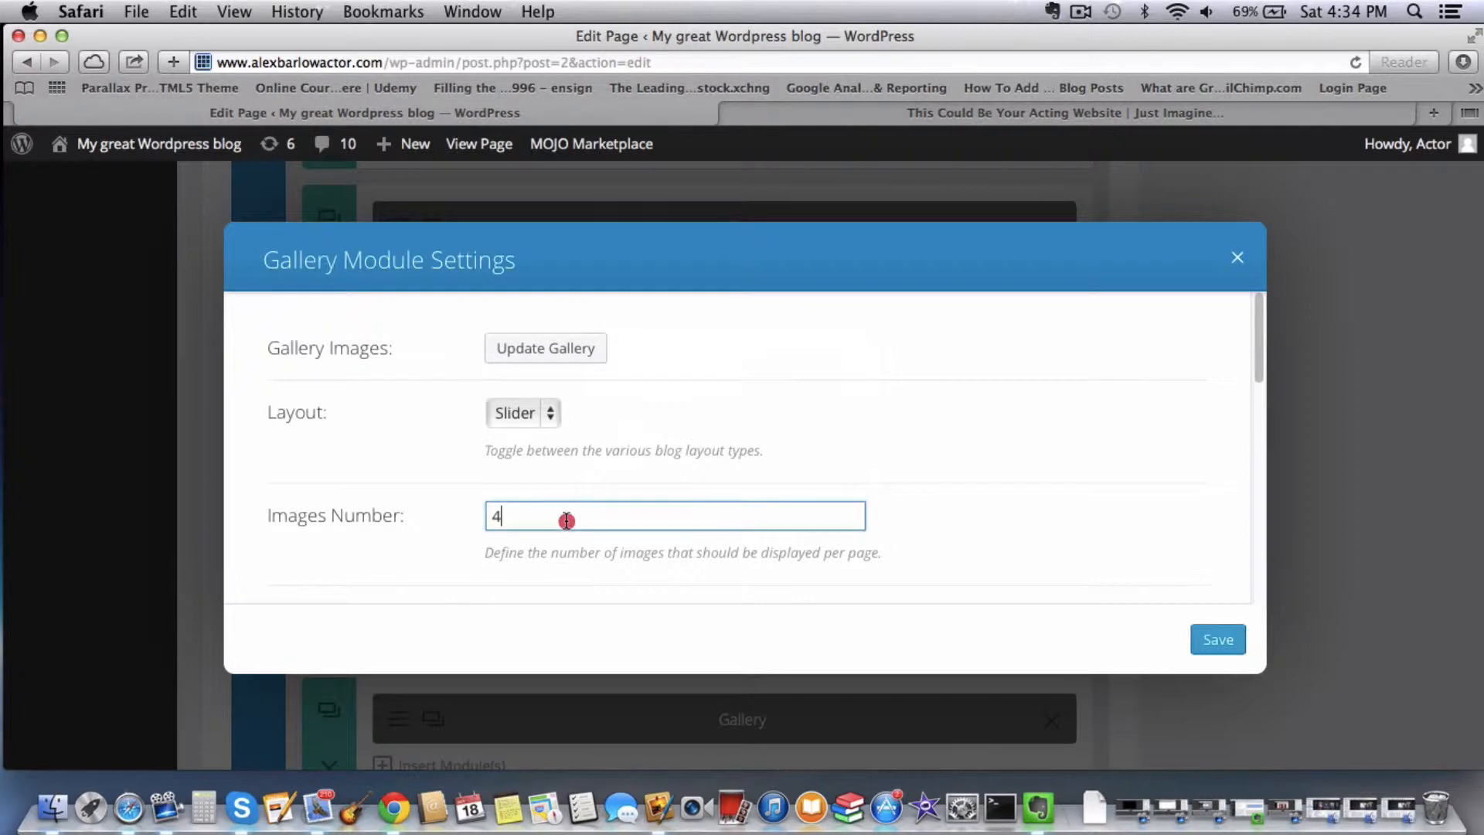
pyautogui.click(955, 112)
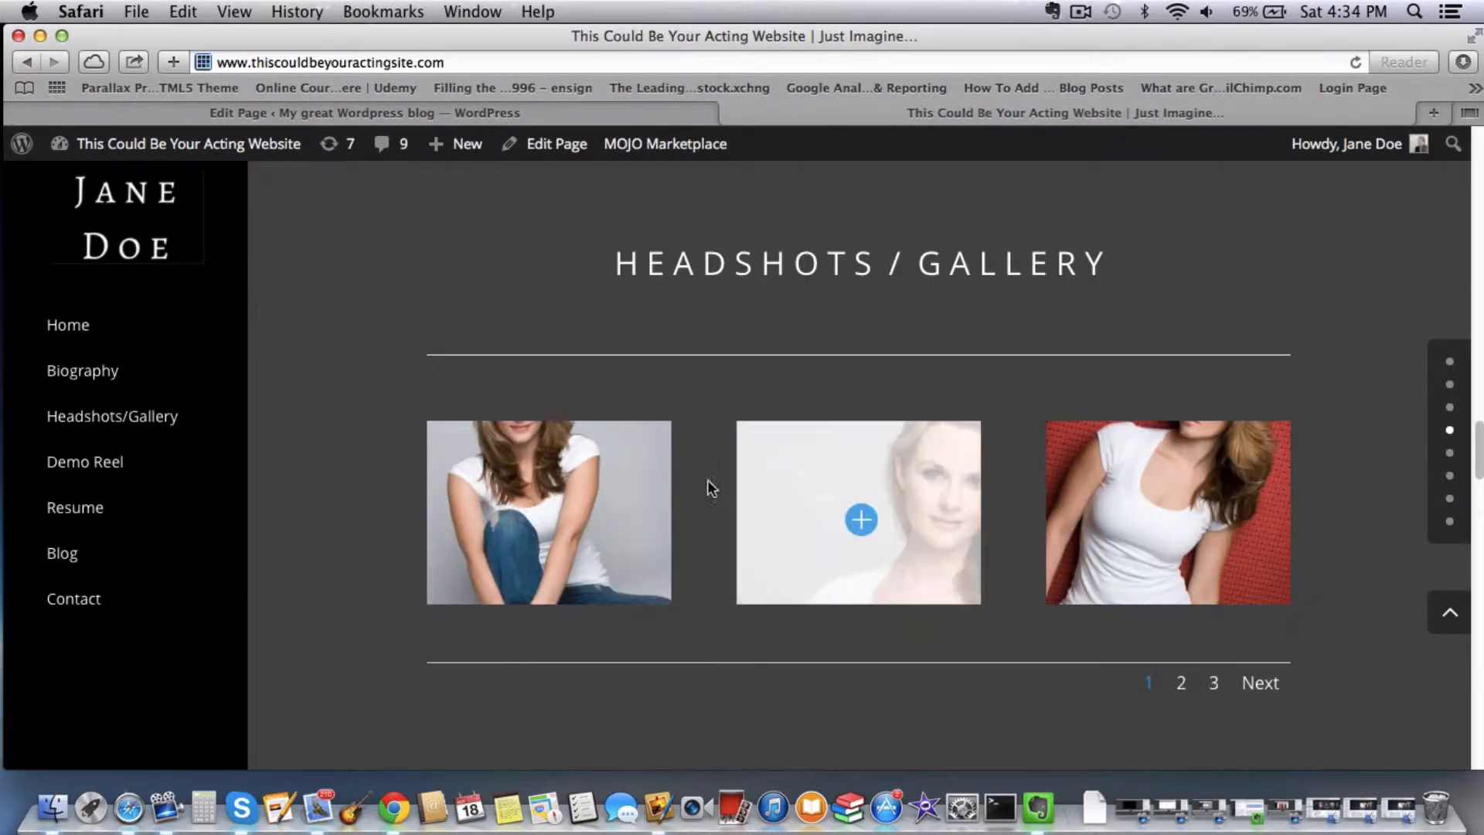
pyautogui.click(1181, 684)
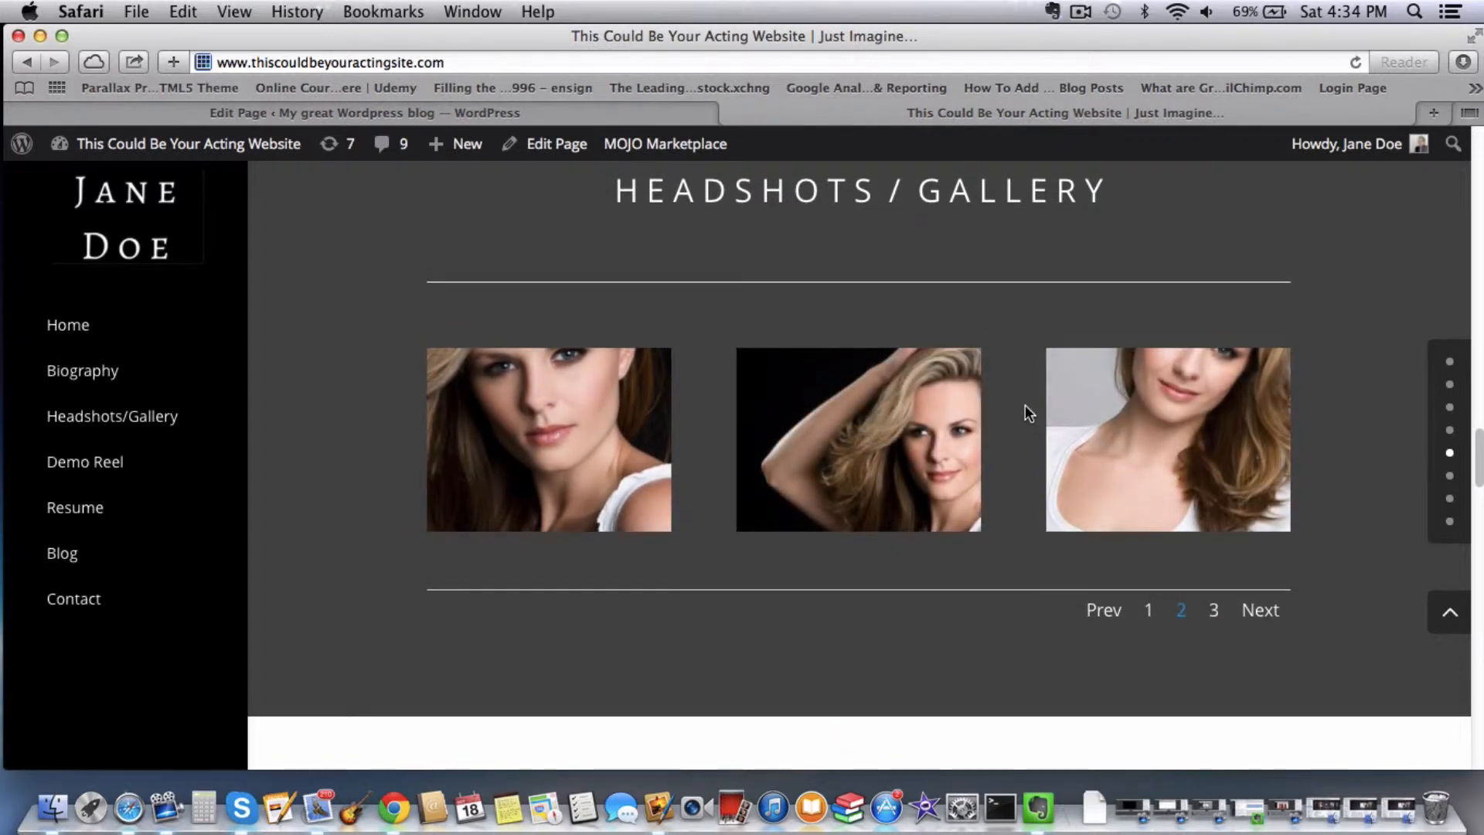
pyautogui.click(486, 115)
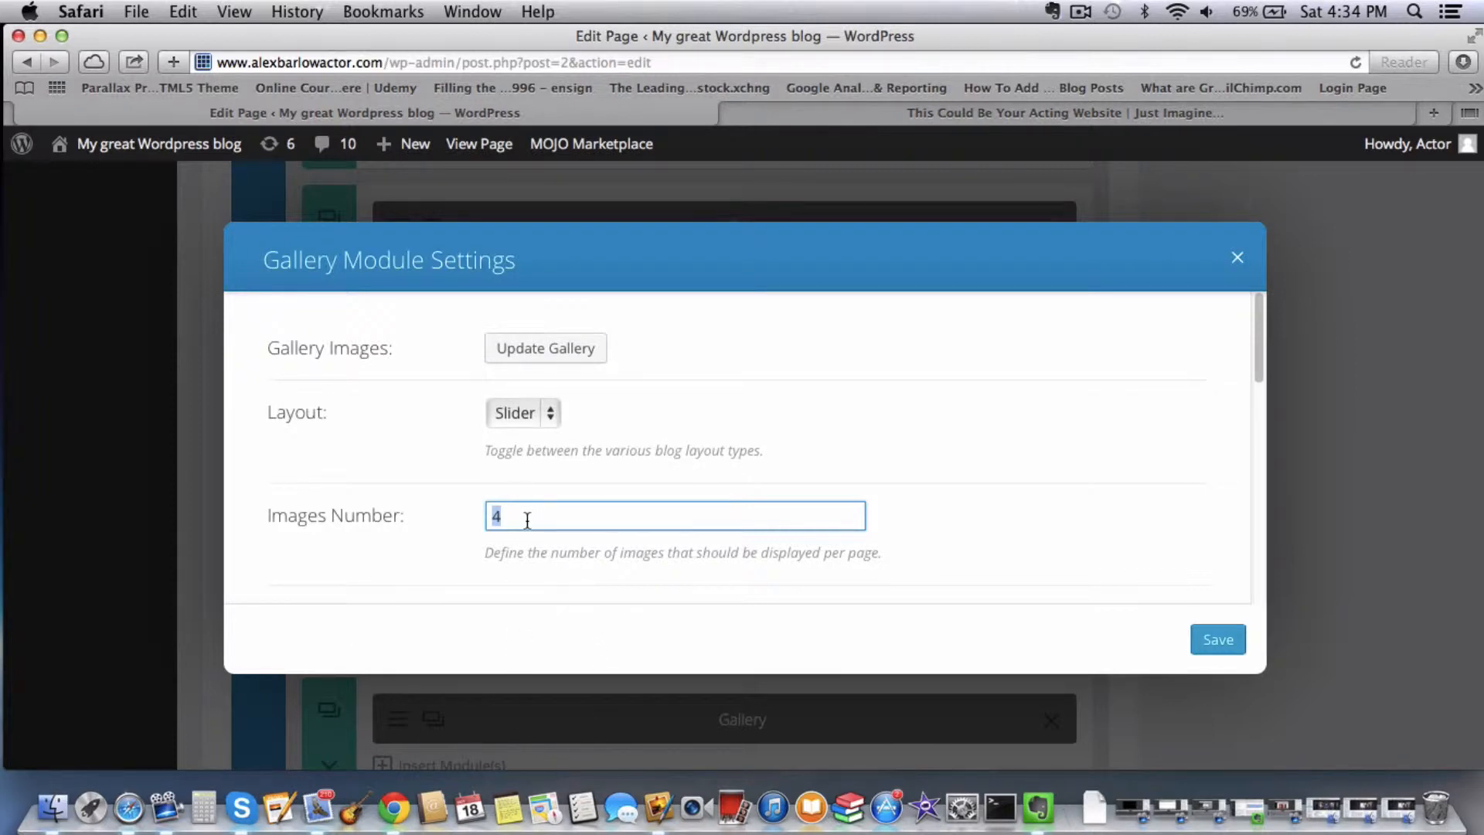
pyautogui.write('33')
pyautogui.press('BackSpace')
pyautogui.click(931, 118)
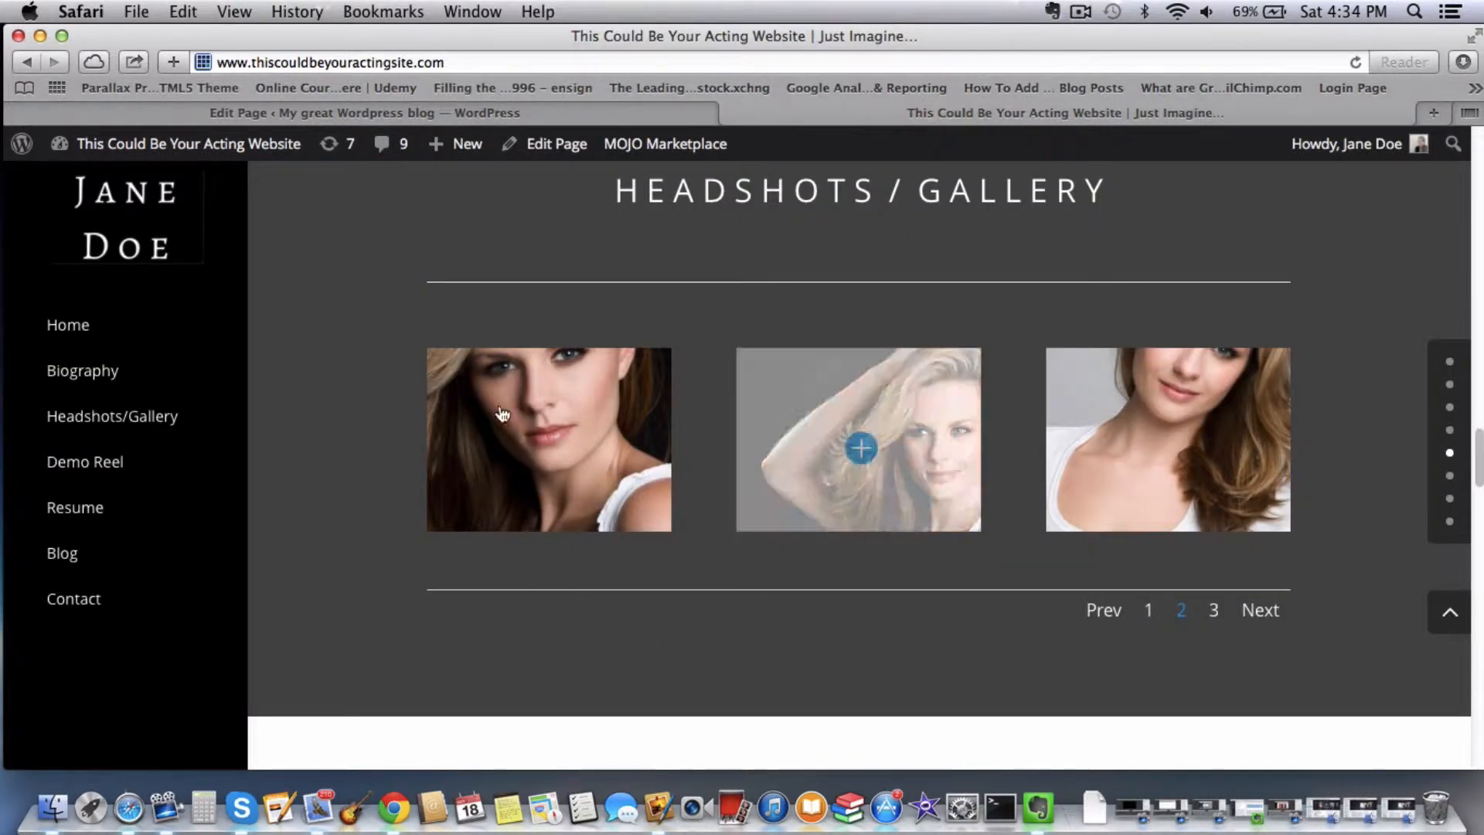
pyautogui.click(1214, 611)
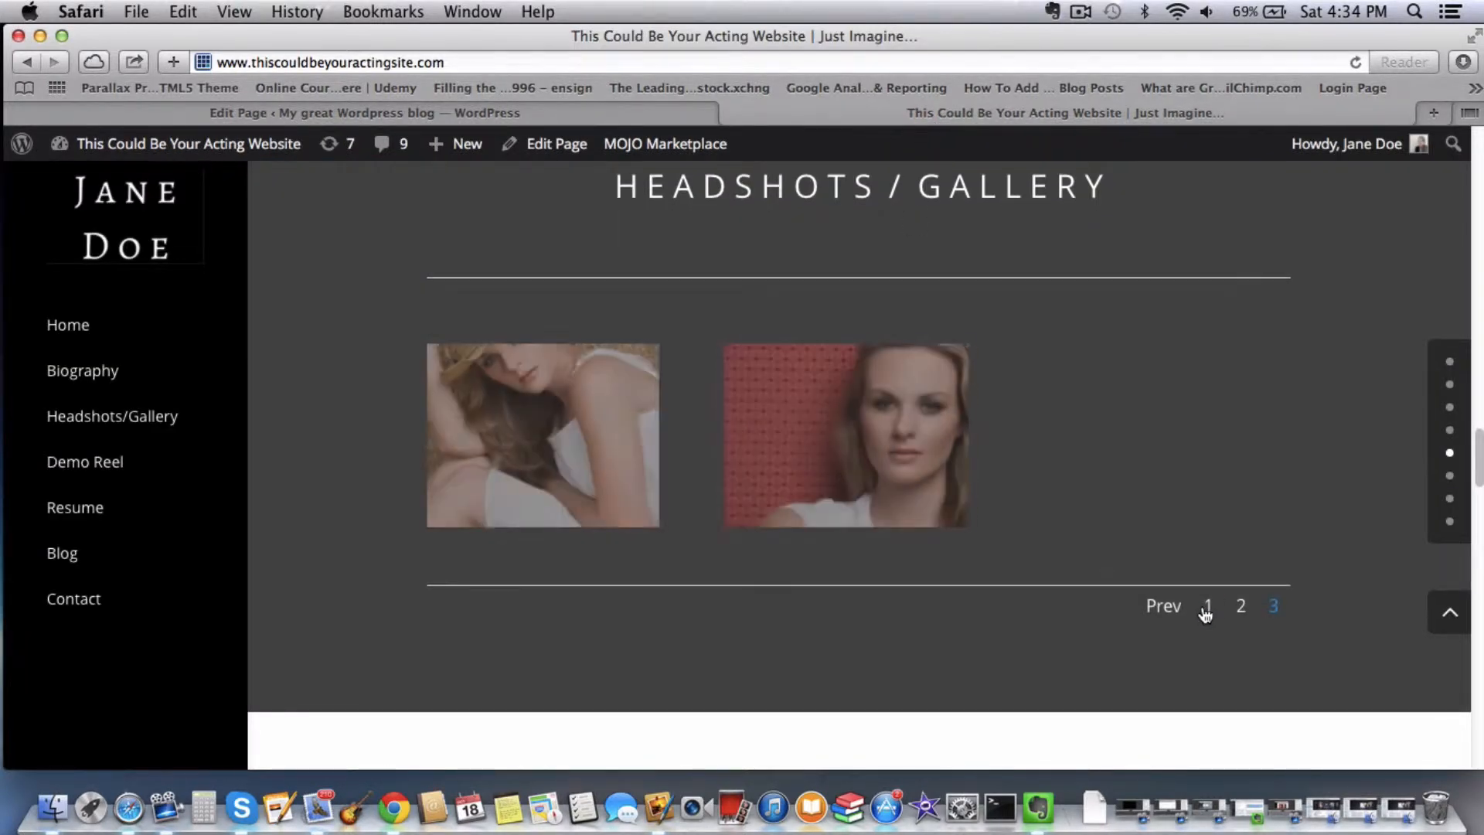
pyautogui.click(1213, 612)
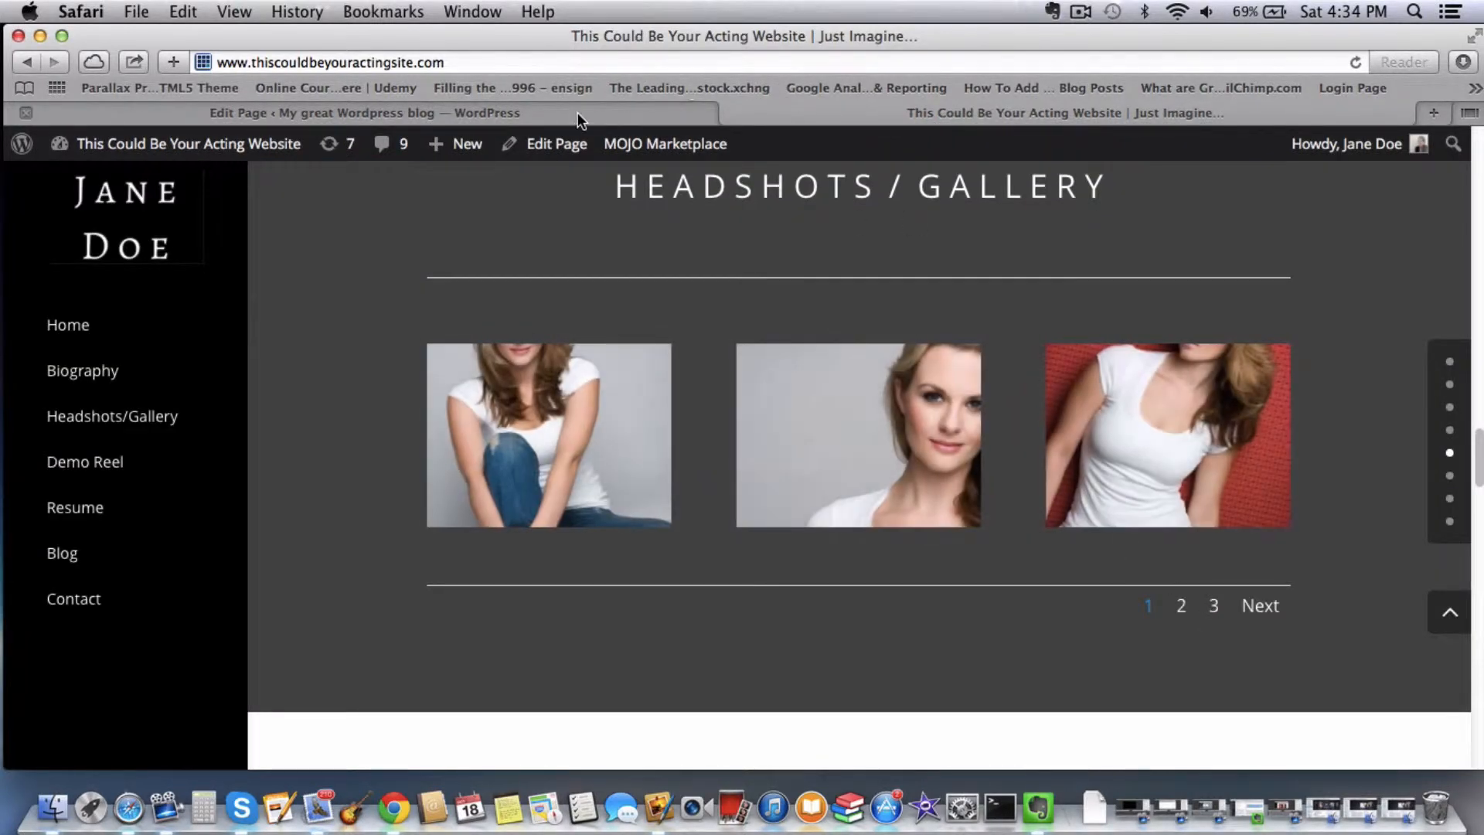
pyautogui.click(577, 113)
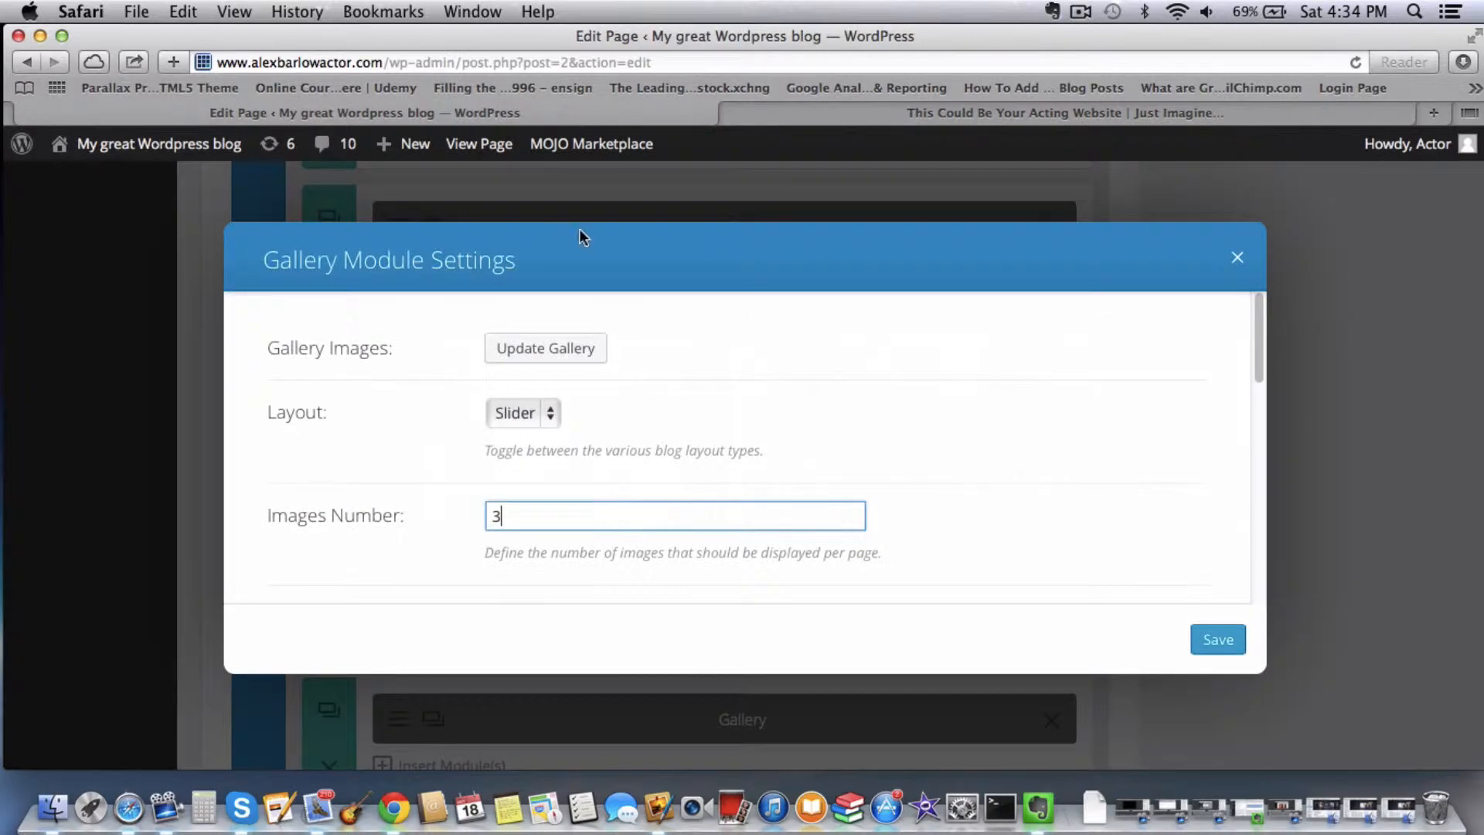
# - Upload all the image files from the local gallery folder for use in the Gallery module
pyautogui.click(534, 353)
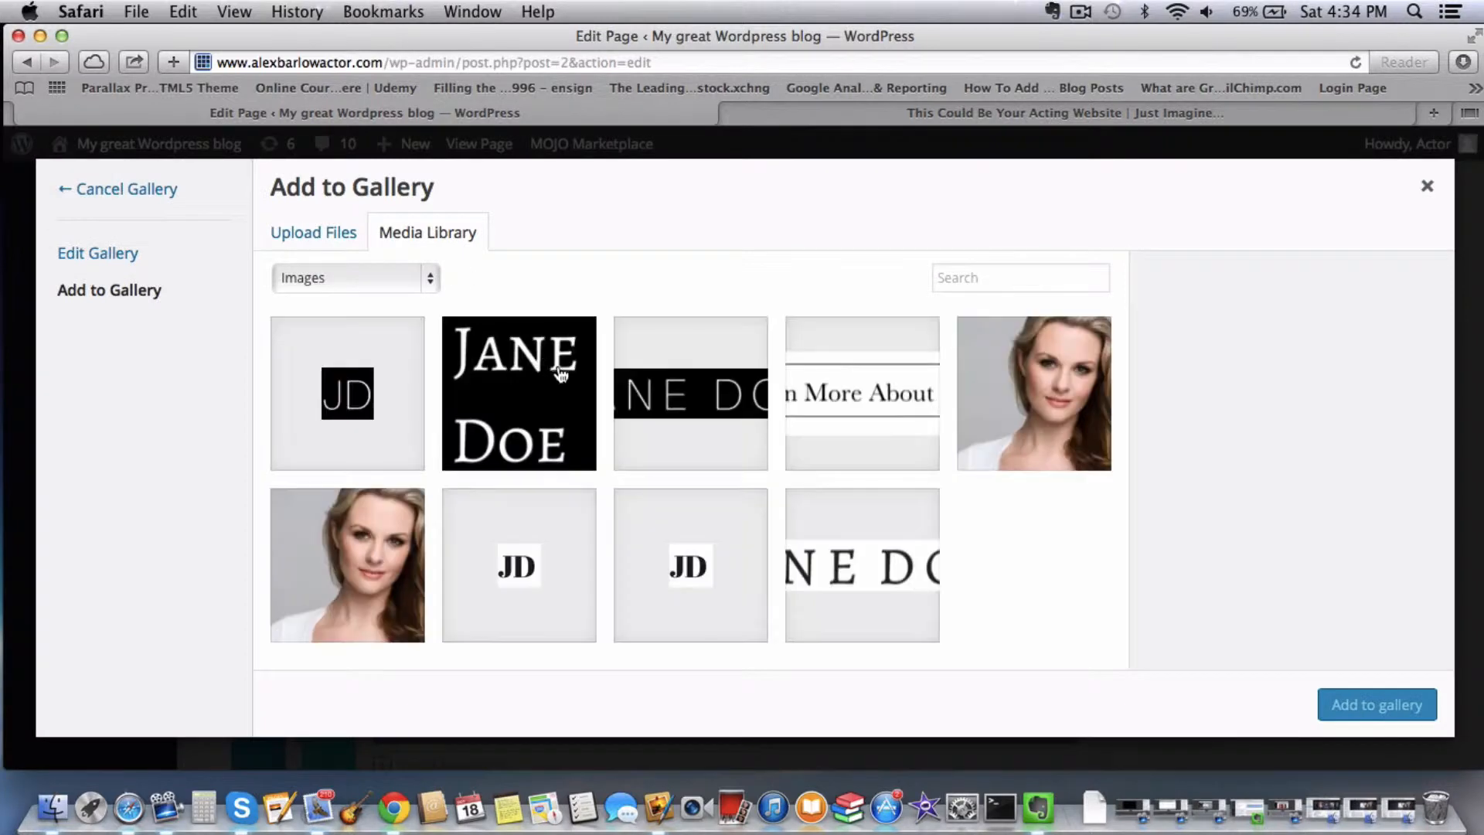
pyautogui.click(341, 239)
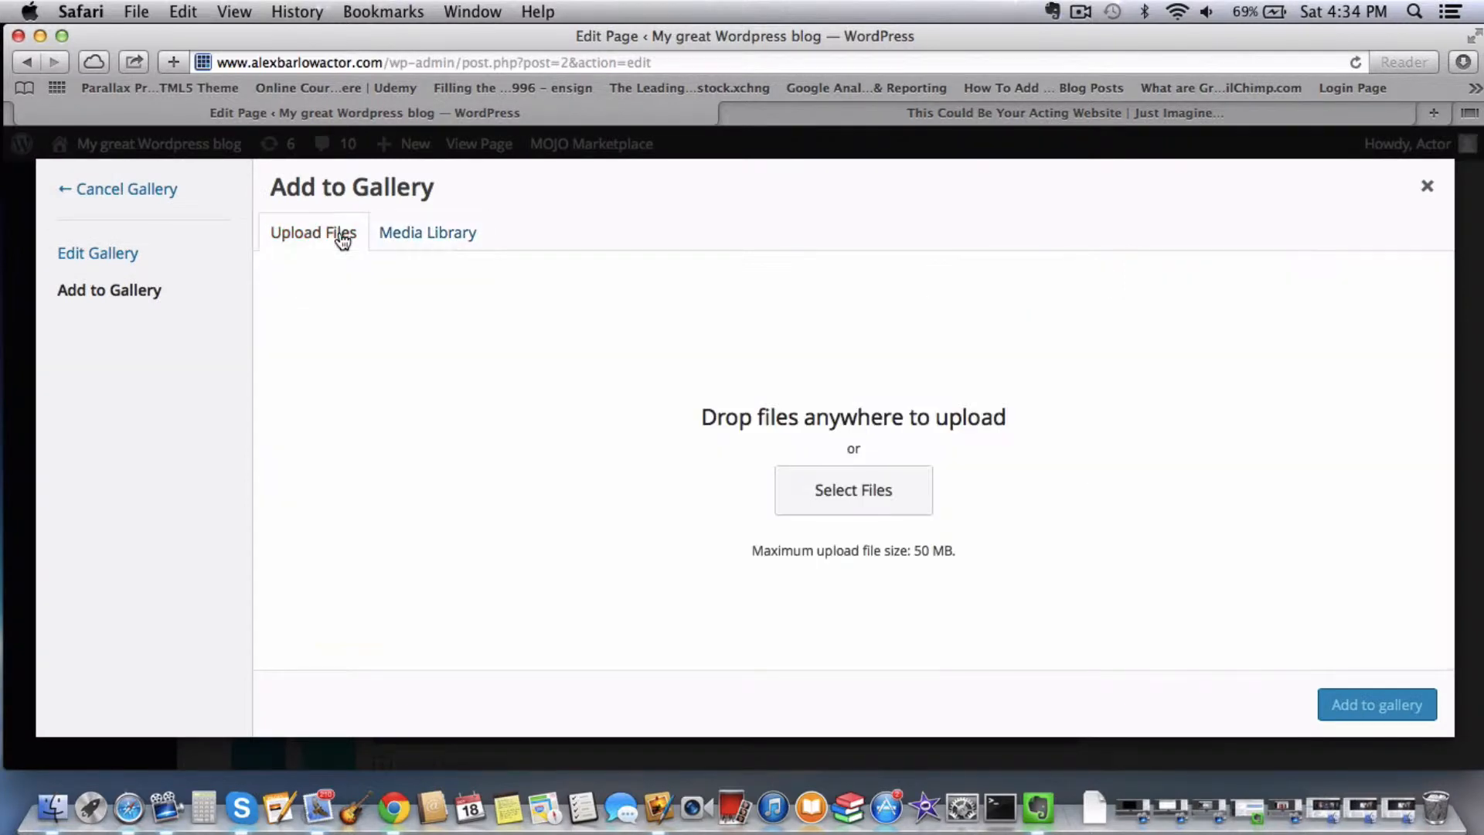
pyautogui.click(830, 499)
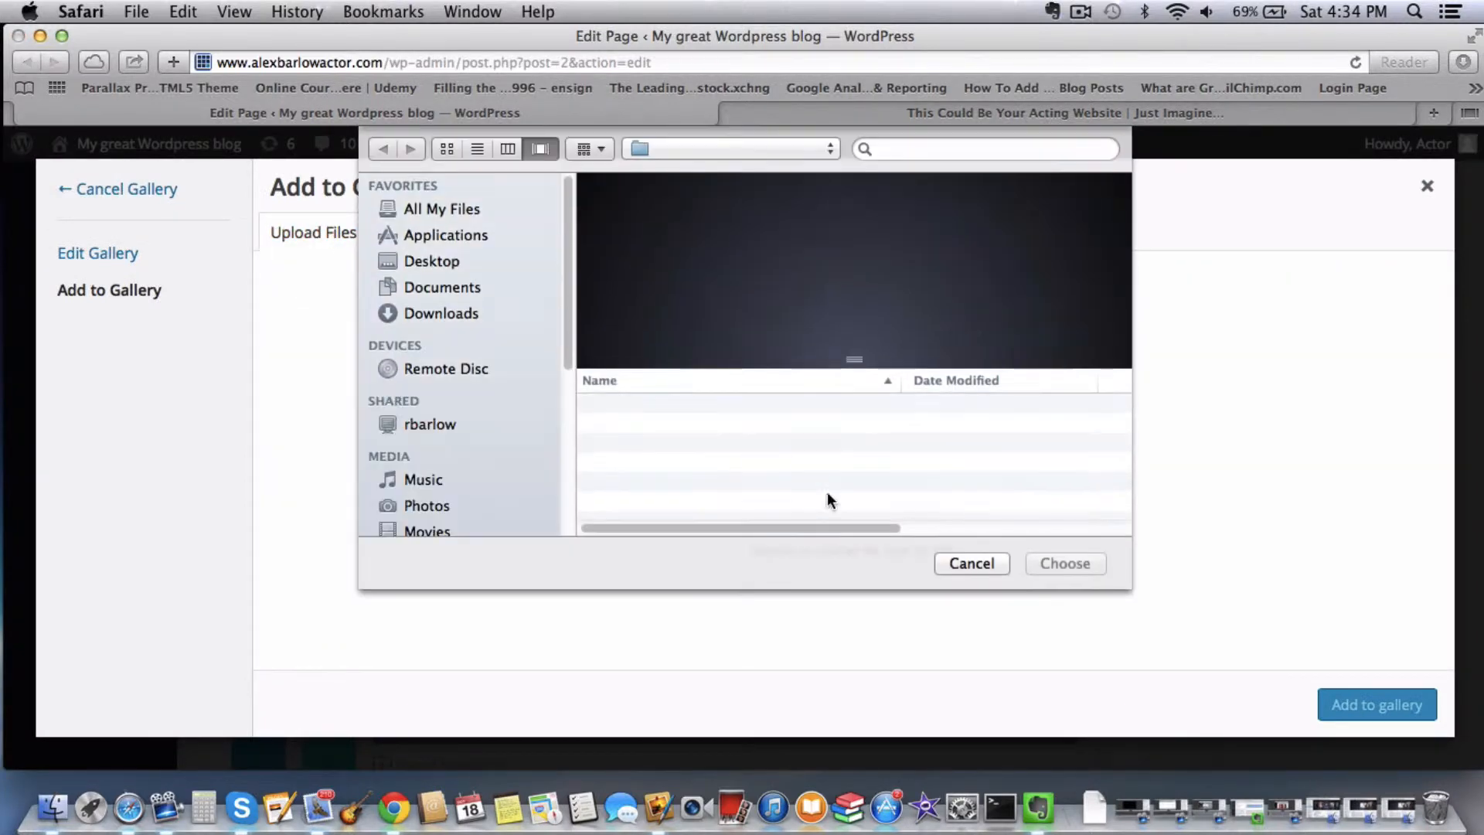
pyautogui.click(630, 409)
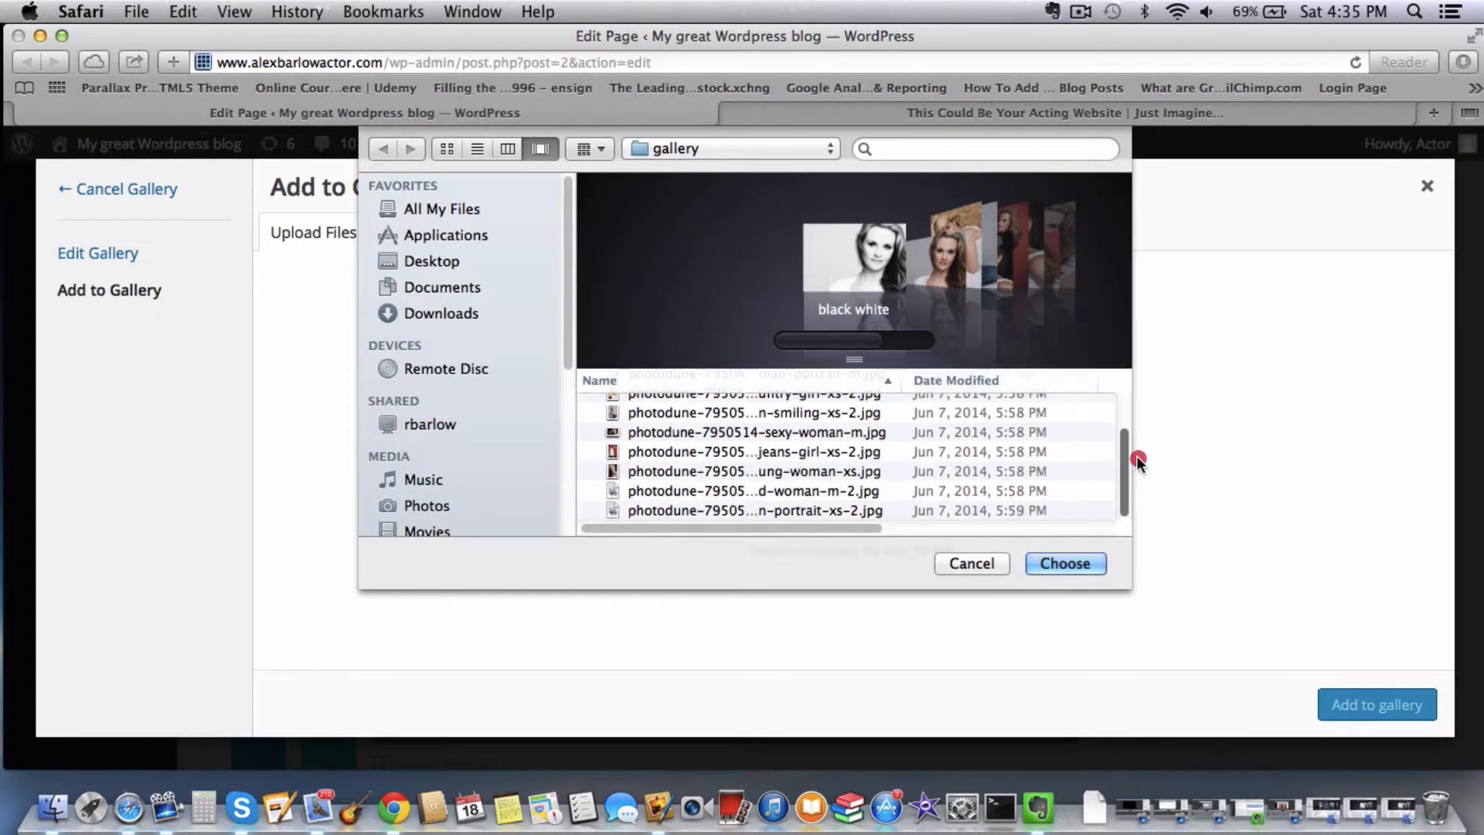
pyautogui.keyDown('shift'); pyautogui.click(800, 513); pyautogui.keyUp('shift')
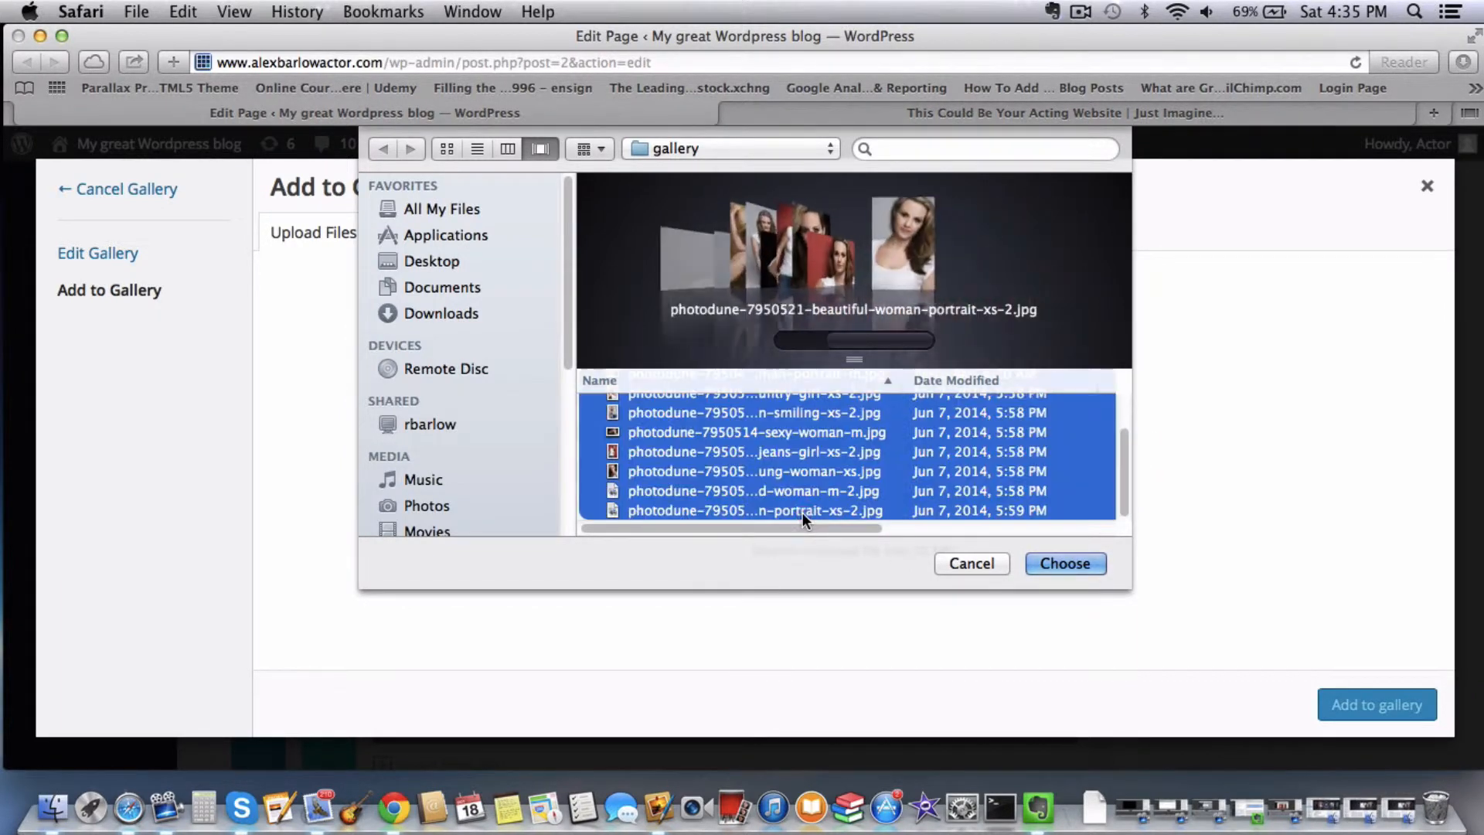
pyautogui.click(1078, 563)
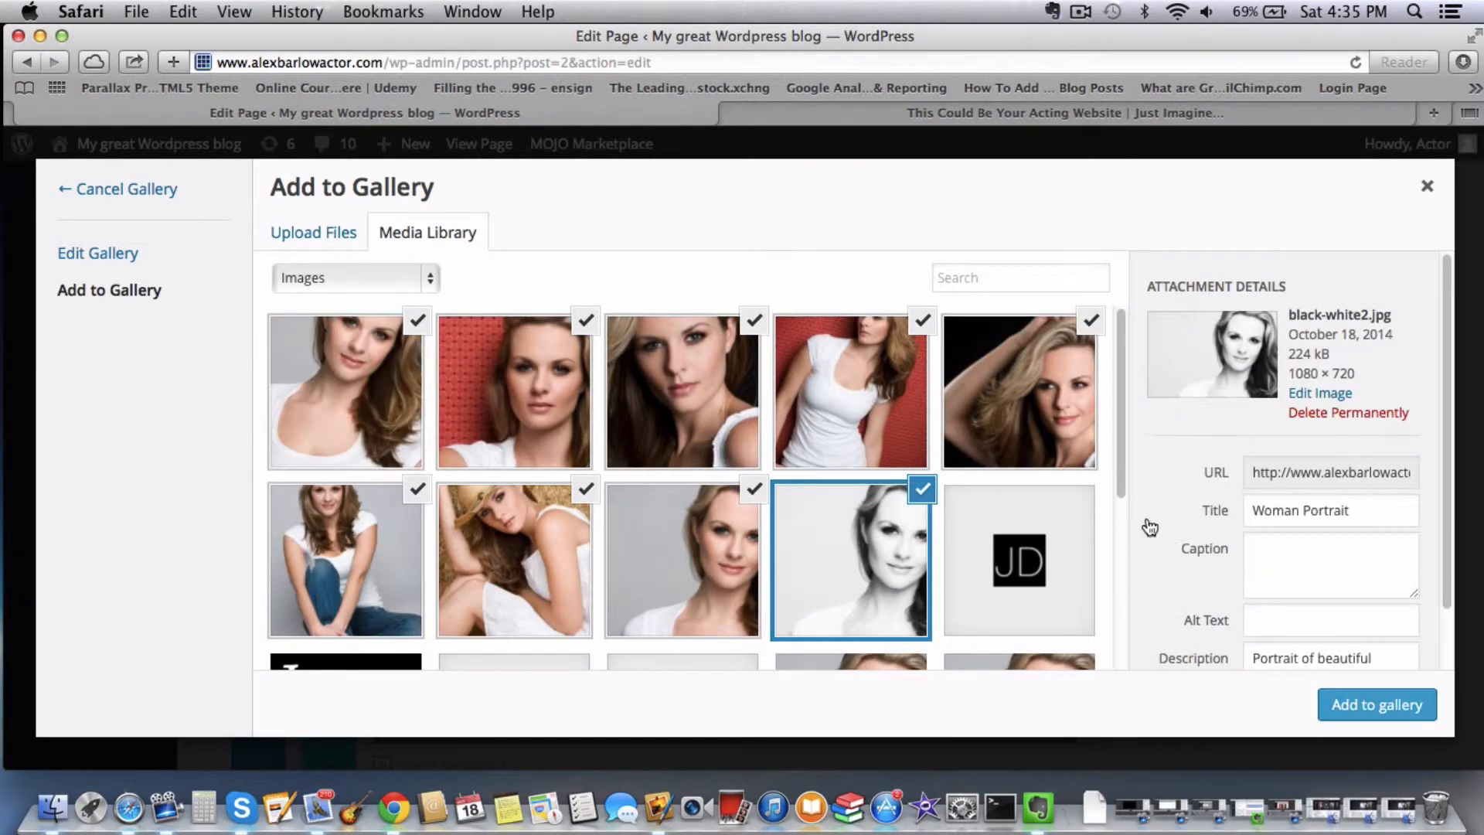
# - Add the uploaded images to the gallery, turn on Random Order and update the gallery
pyautogui.click(1390, 709)
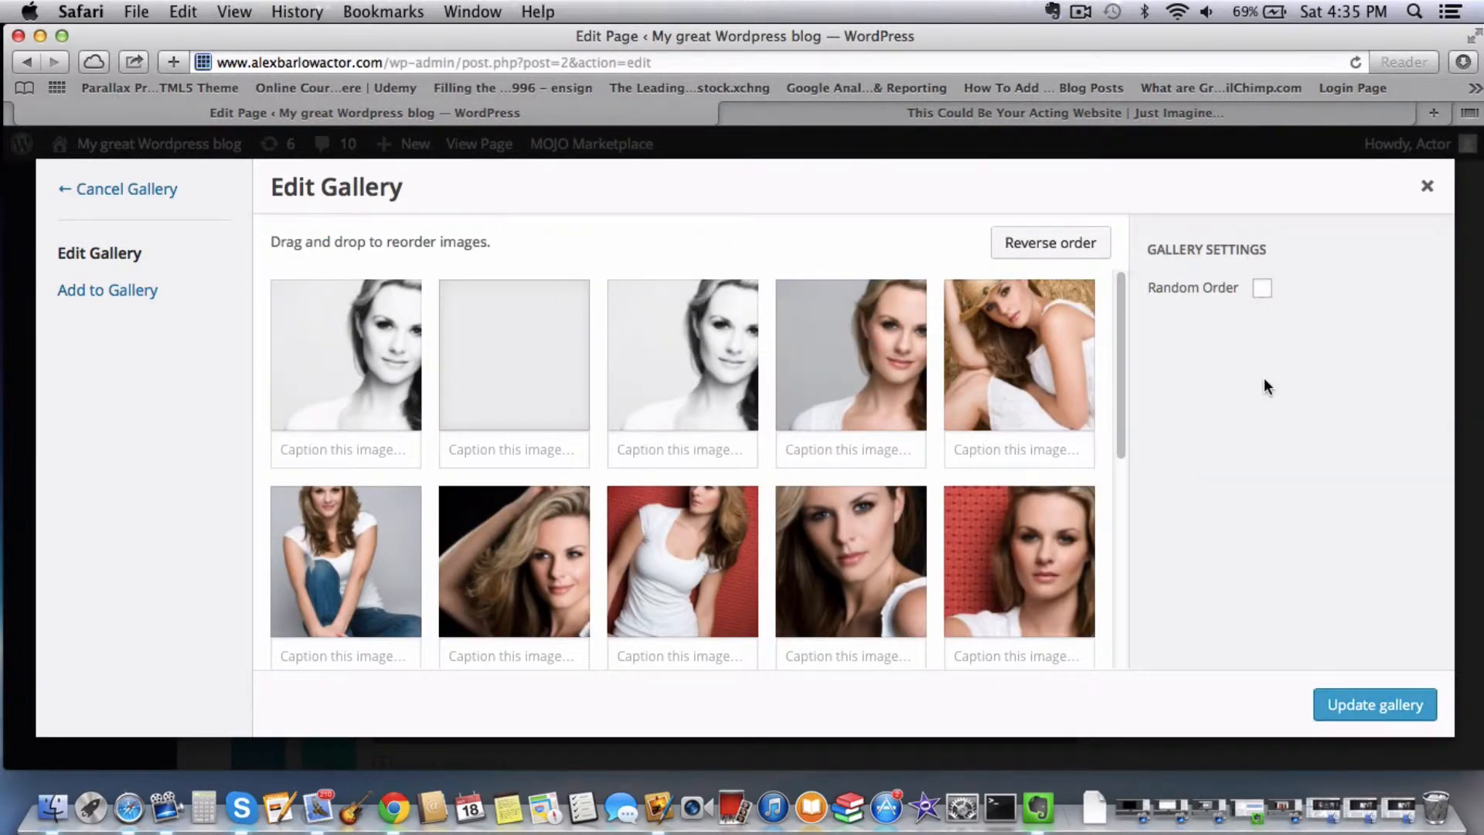
pyautogui.click(1262, 289)
pyautogui.click(1372, 705)
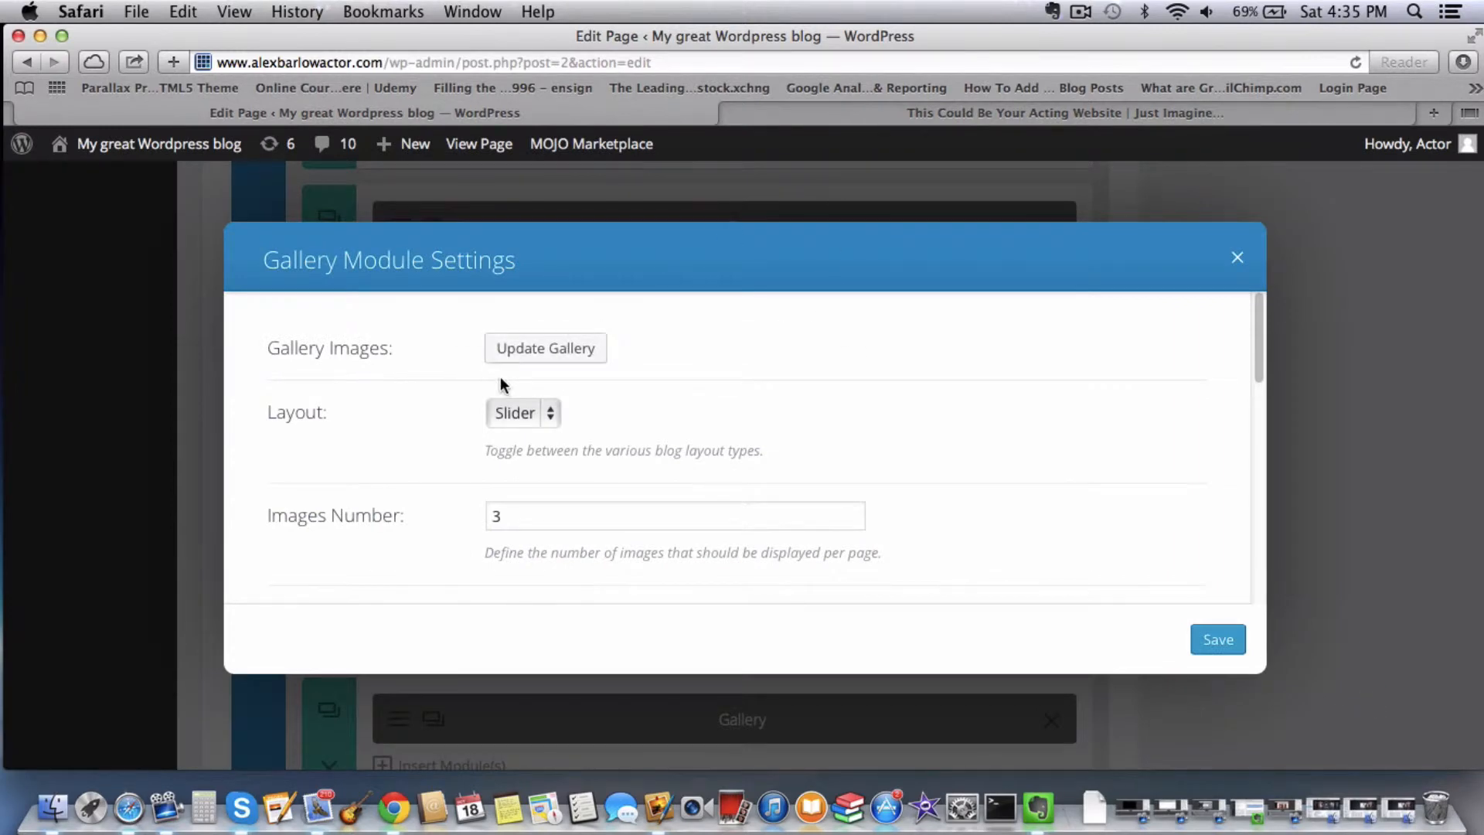
# - Set the gallery's layout to Grid and save the Gallery module
pyautogui.click(518, 413)
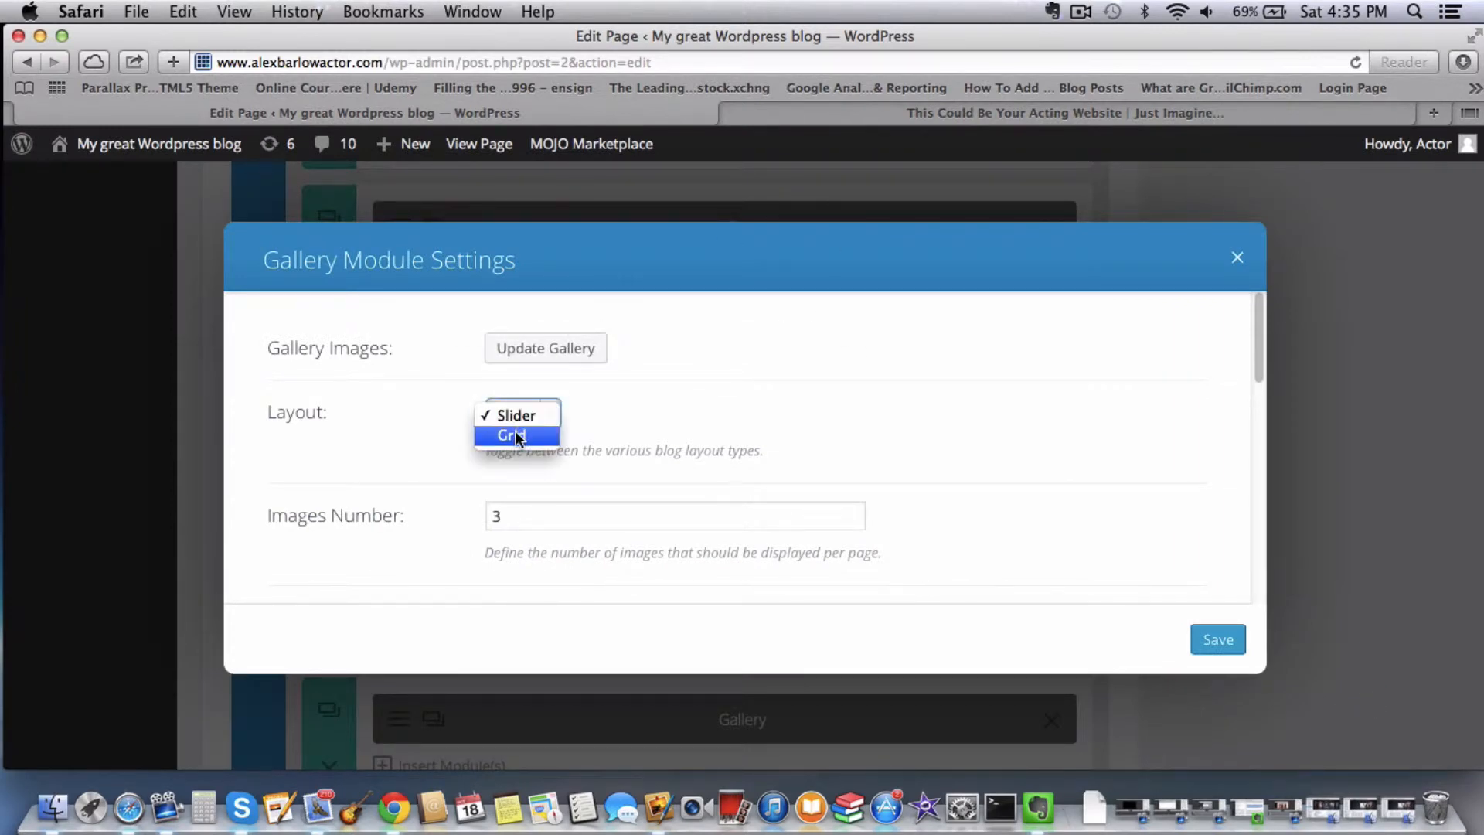
pyautogui.click(517, 436)
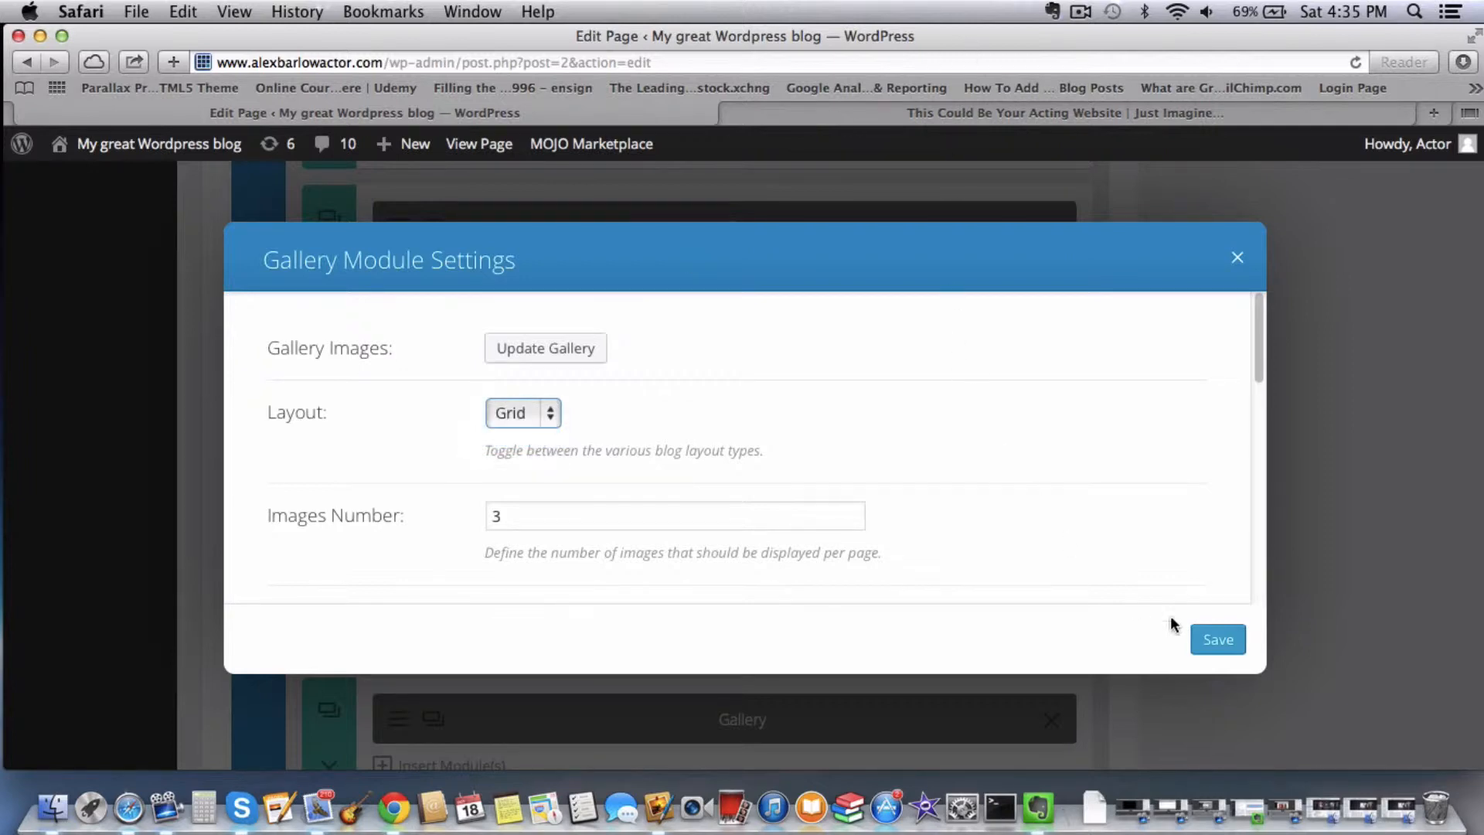
pyautogui.click(1219, 648)
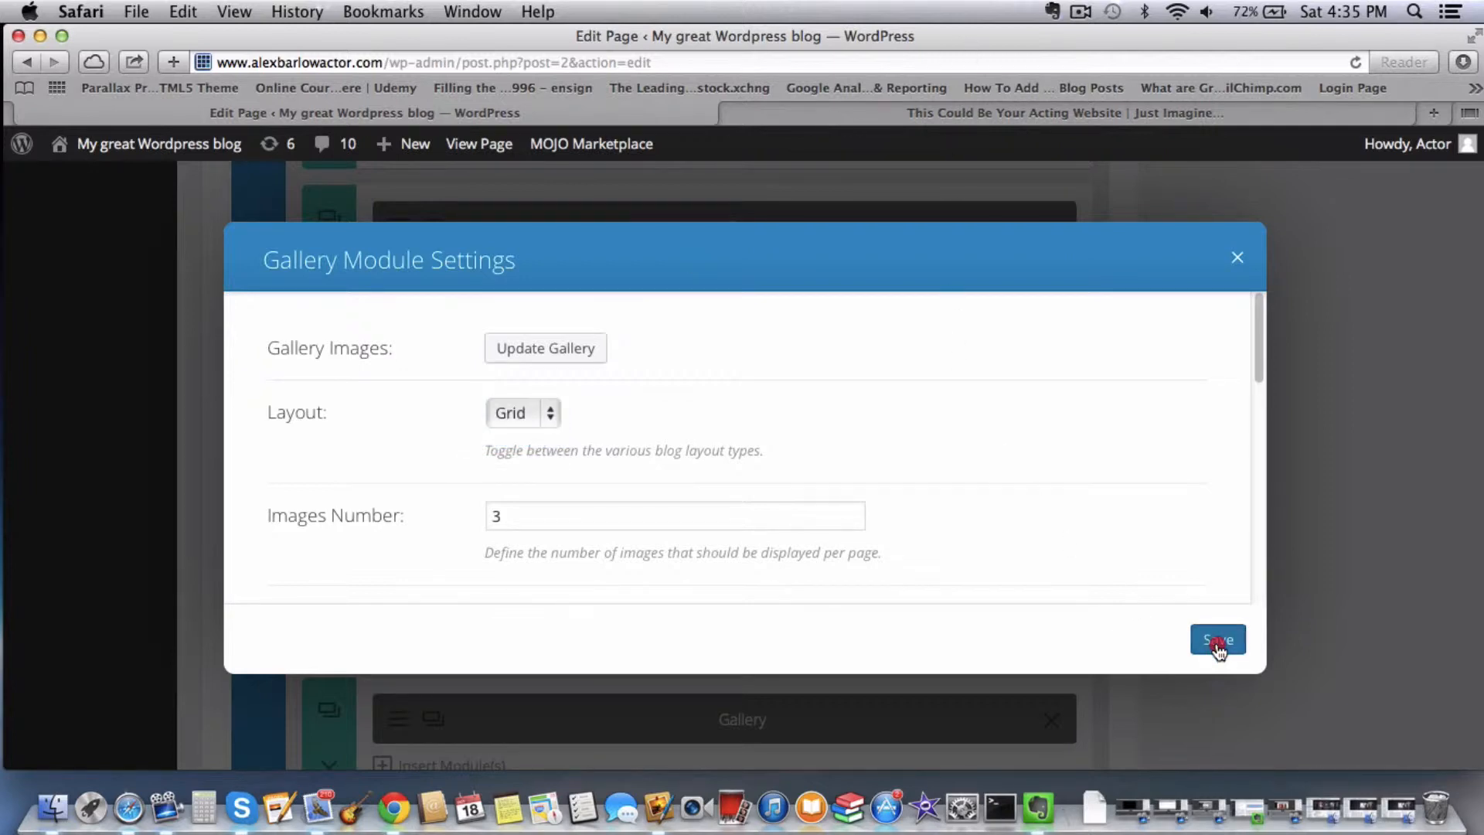
pyautogui.click(1215, 643)
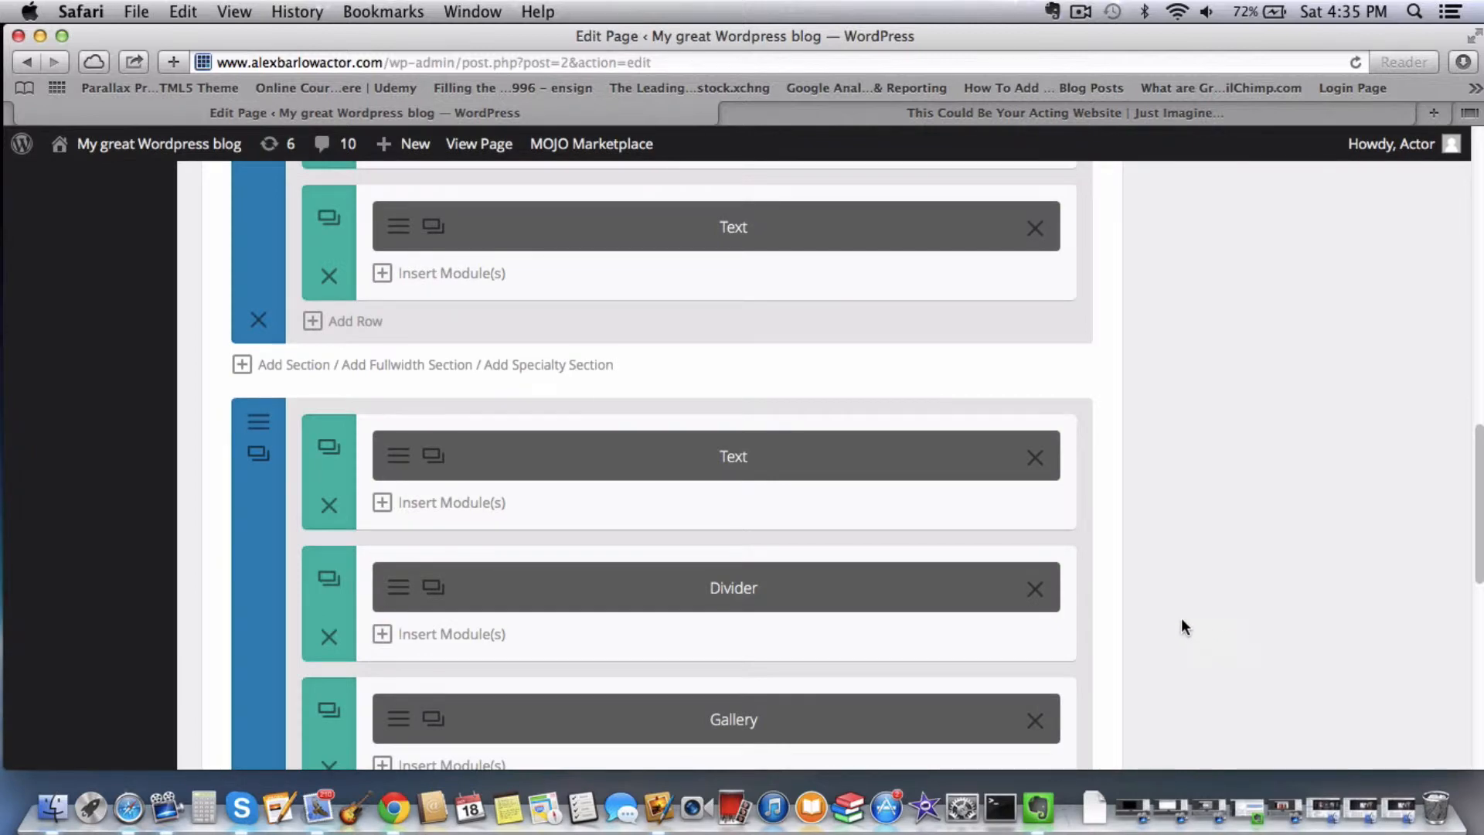
pyautogui.scroll(-4, 904, 454)
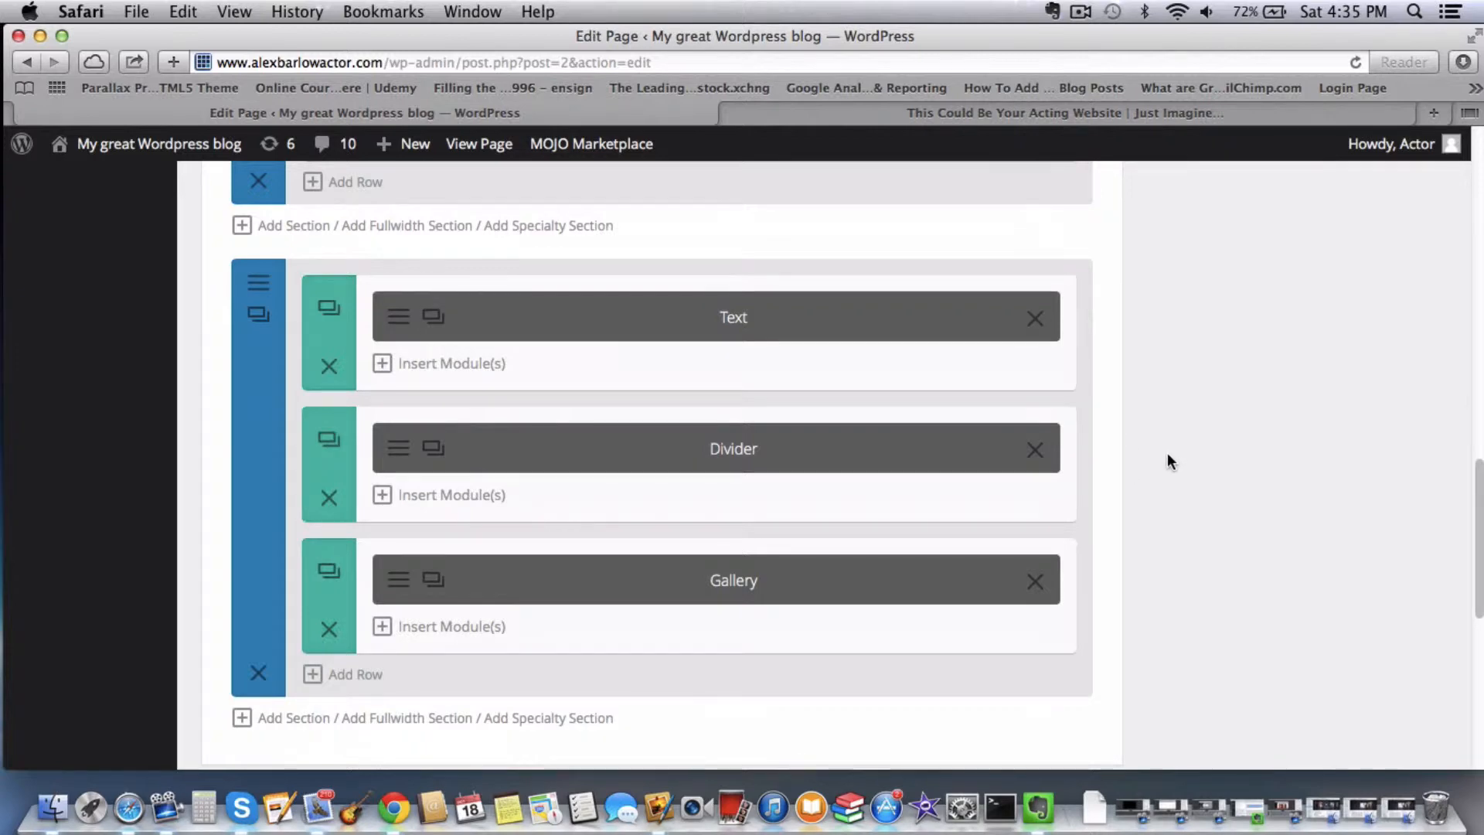
# - Update the Home page and open its live version in a new tab to check the Headshots/Gallery section
pyautogui.scroll(10, 1167, 452)
pyautogui.click(1392, 746)
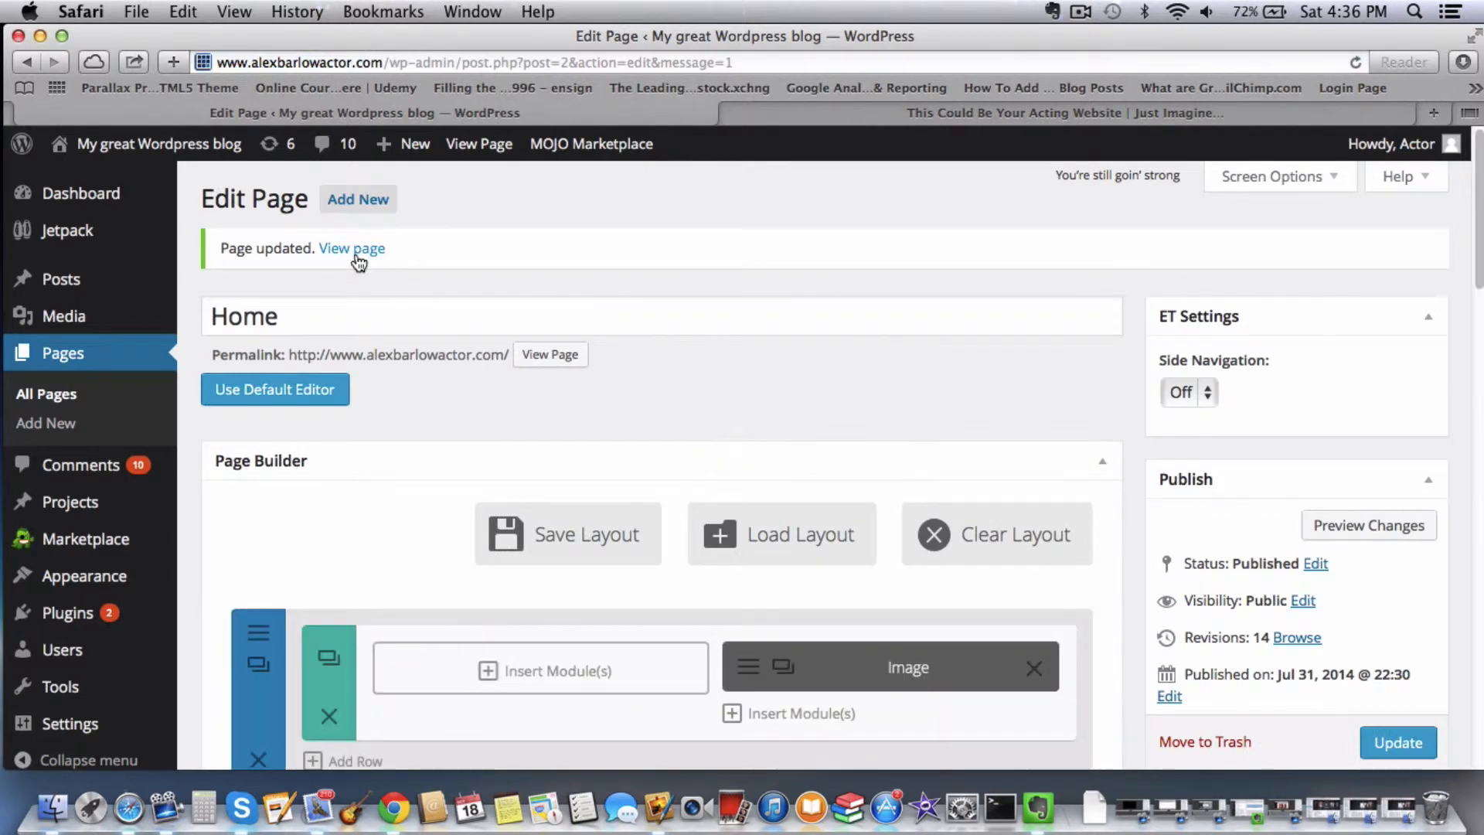
pyautogui.rightClick(379, 253)
pyautogui.click(388, 263)
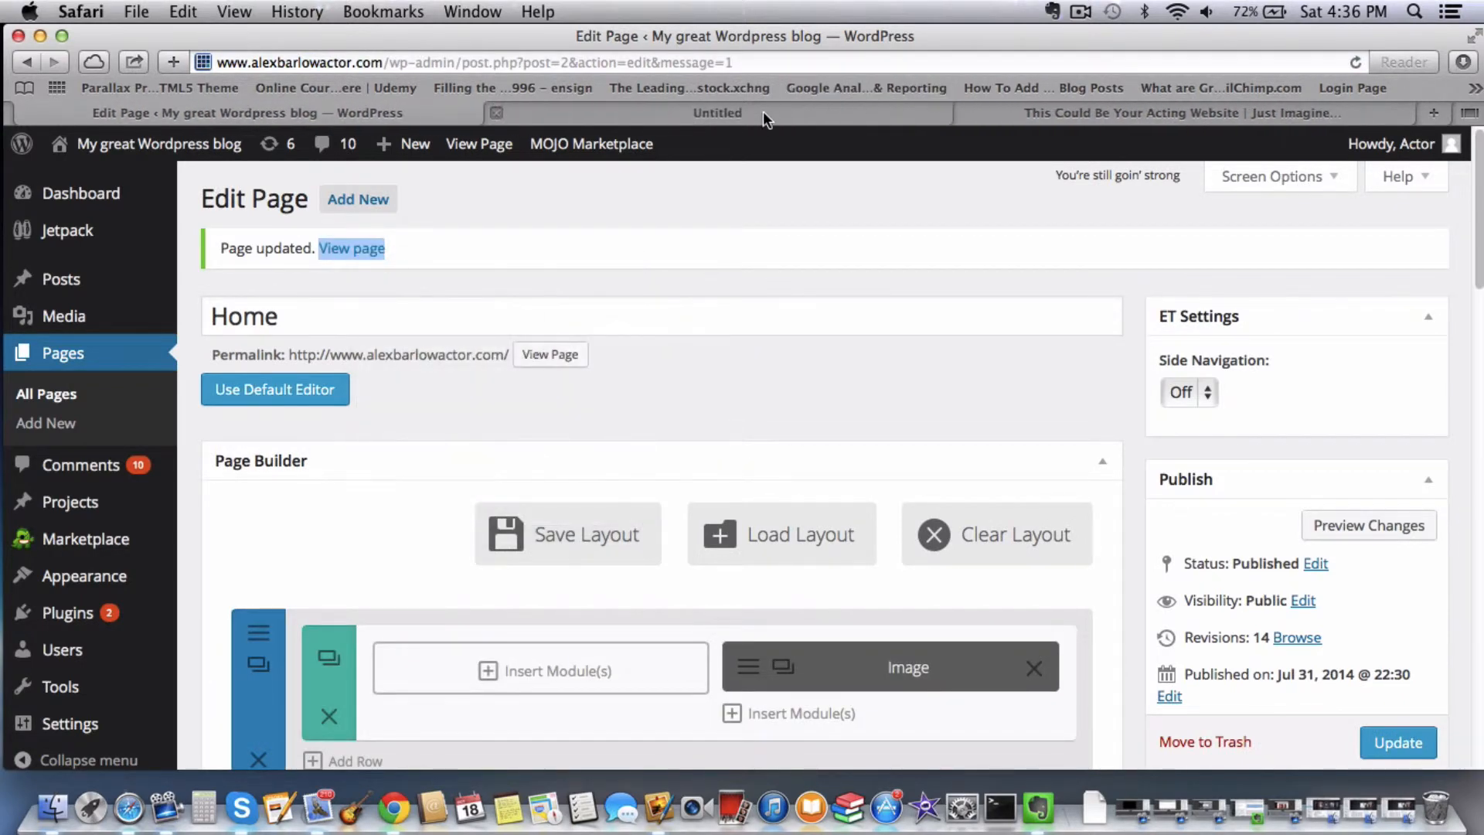
pyautogui.click(758, 118)
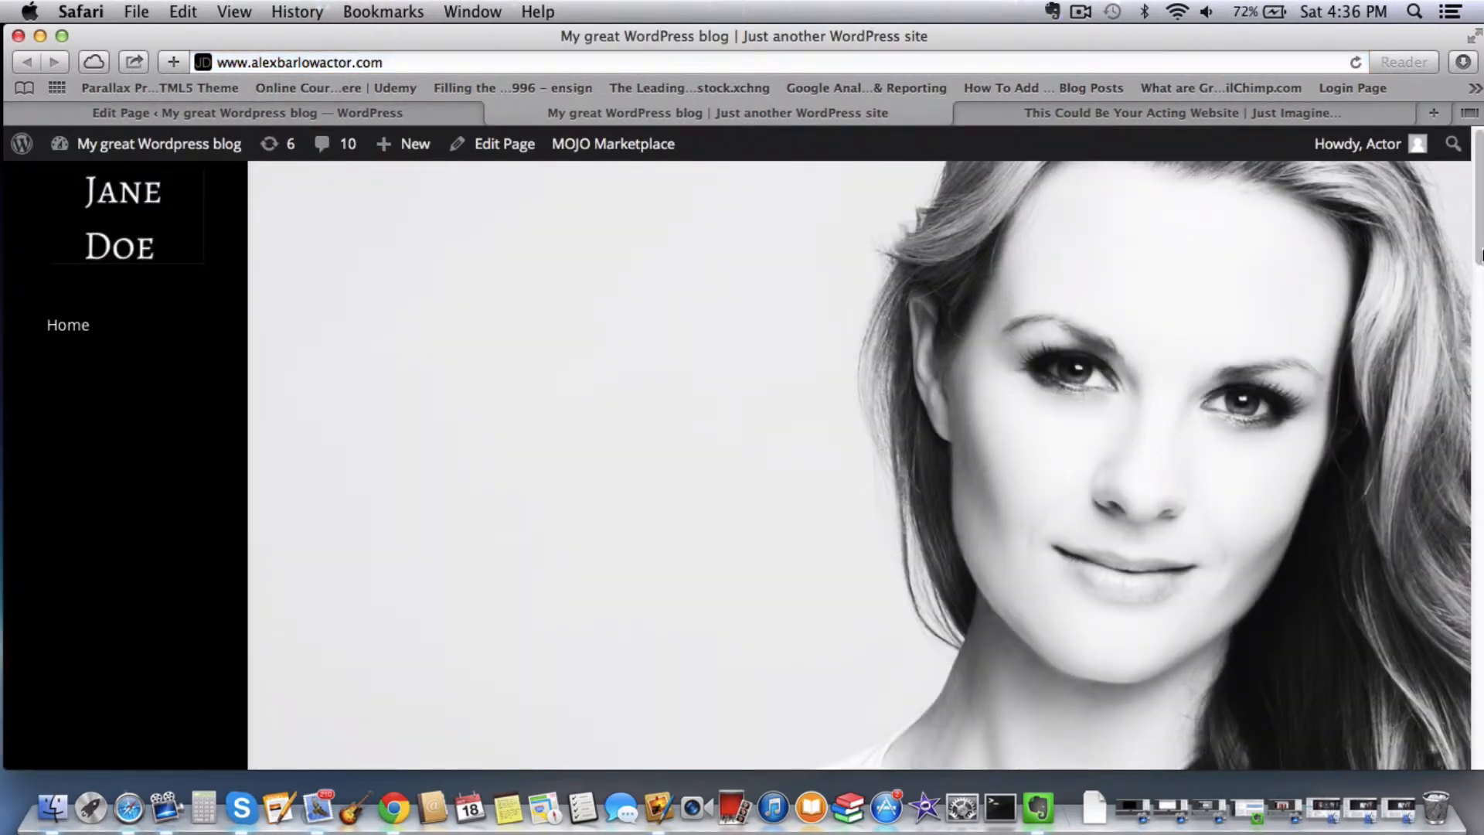
pyautogui.moveTo(1479, 249); pyautogui.dragTo(1479, 729)
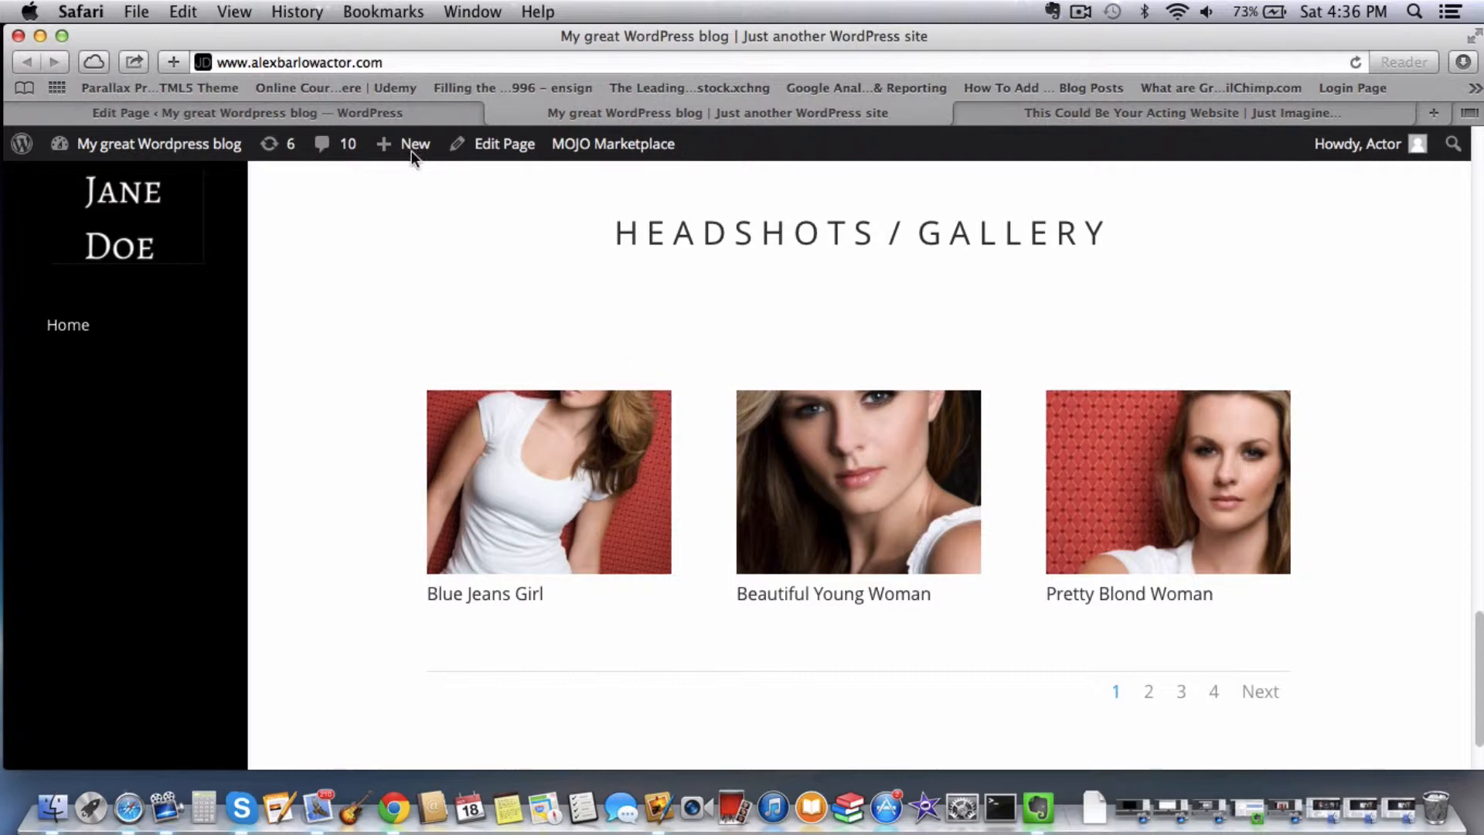
# - Set the background color of the section holding the gallery to #494949 and save the section settings
pyautogui.click(342, 114)
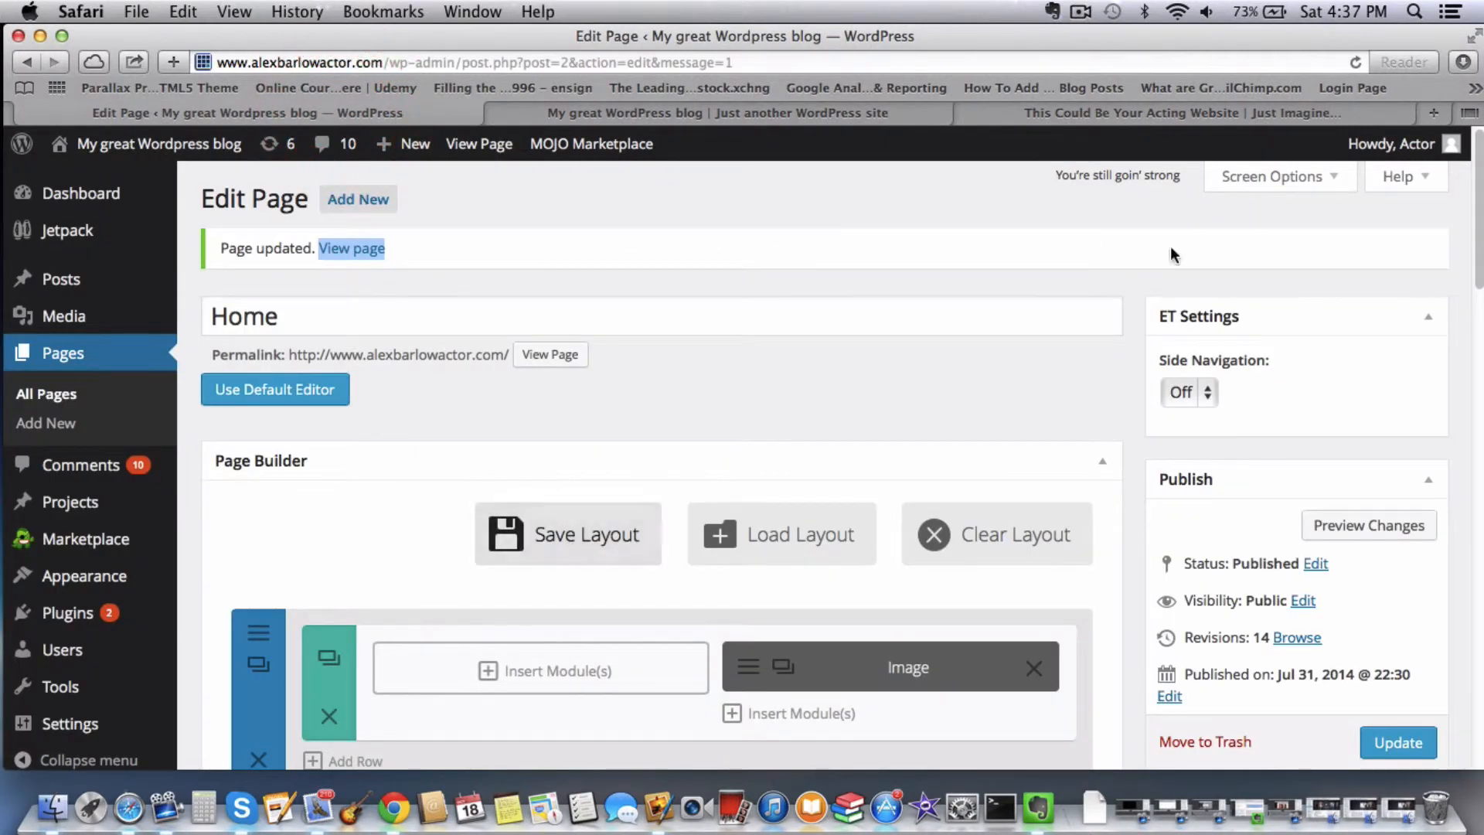
pyautogui.moveTo(1479, 204); pyautogui.dragTo(1454, 516)
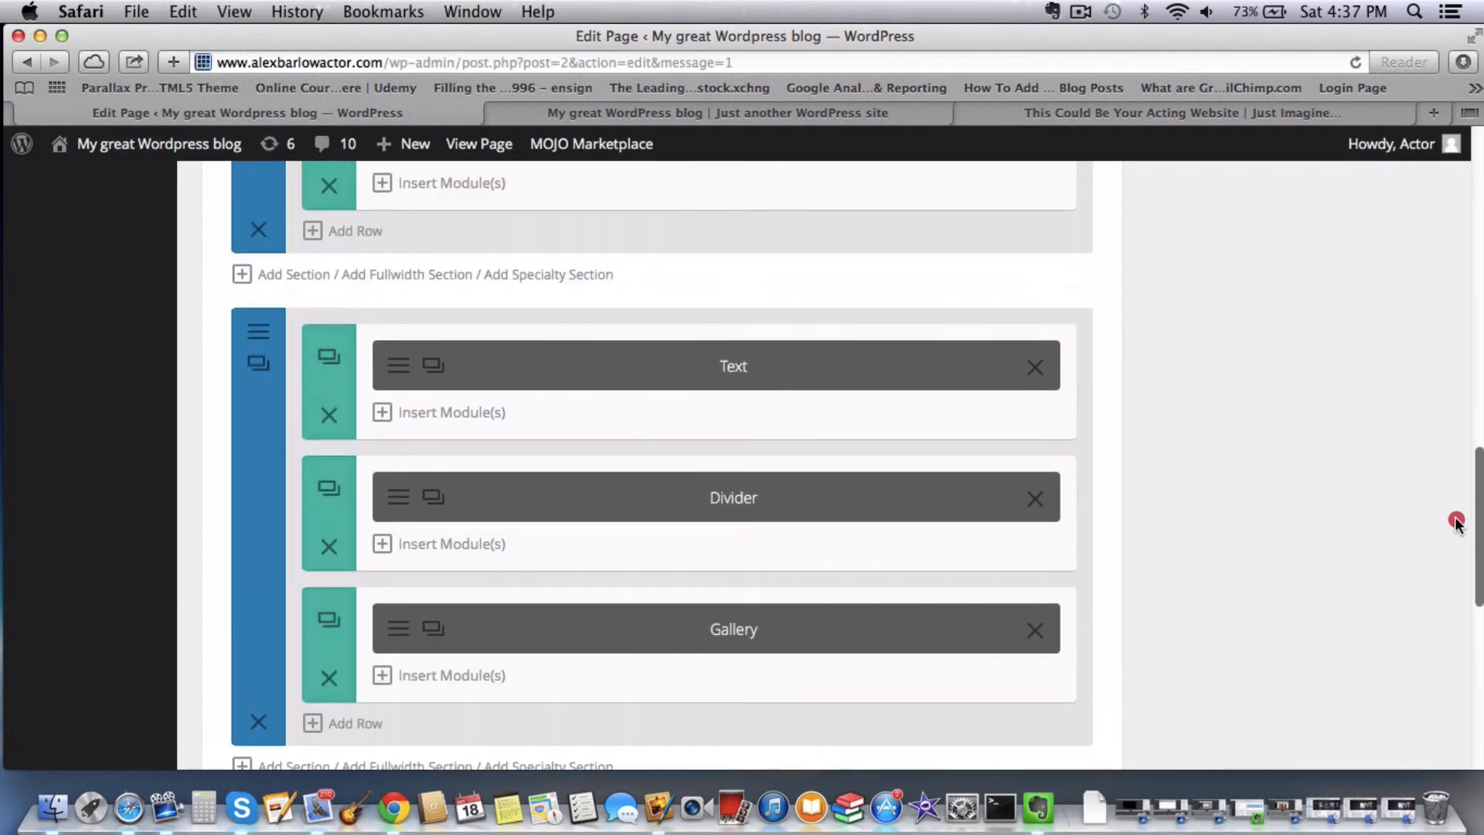
pyautogui.click(256, 332)
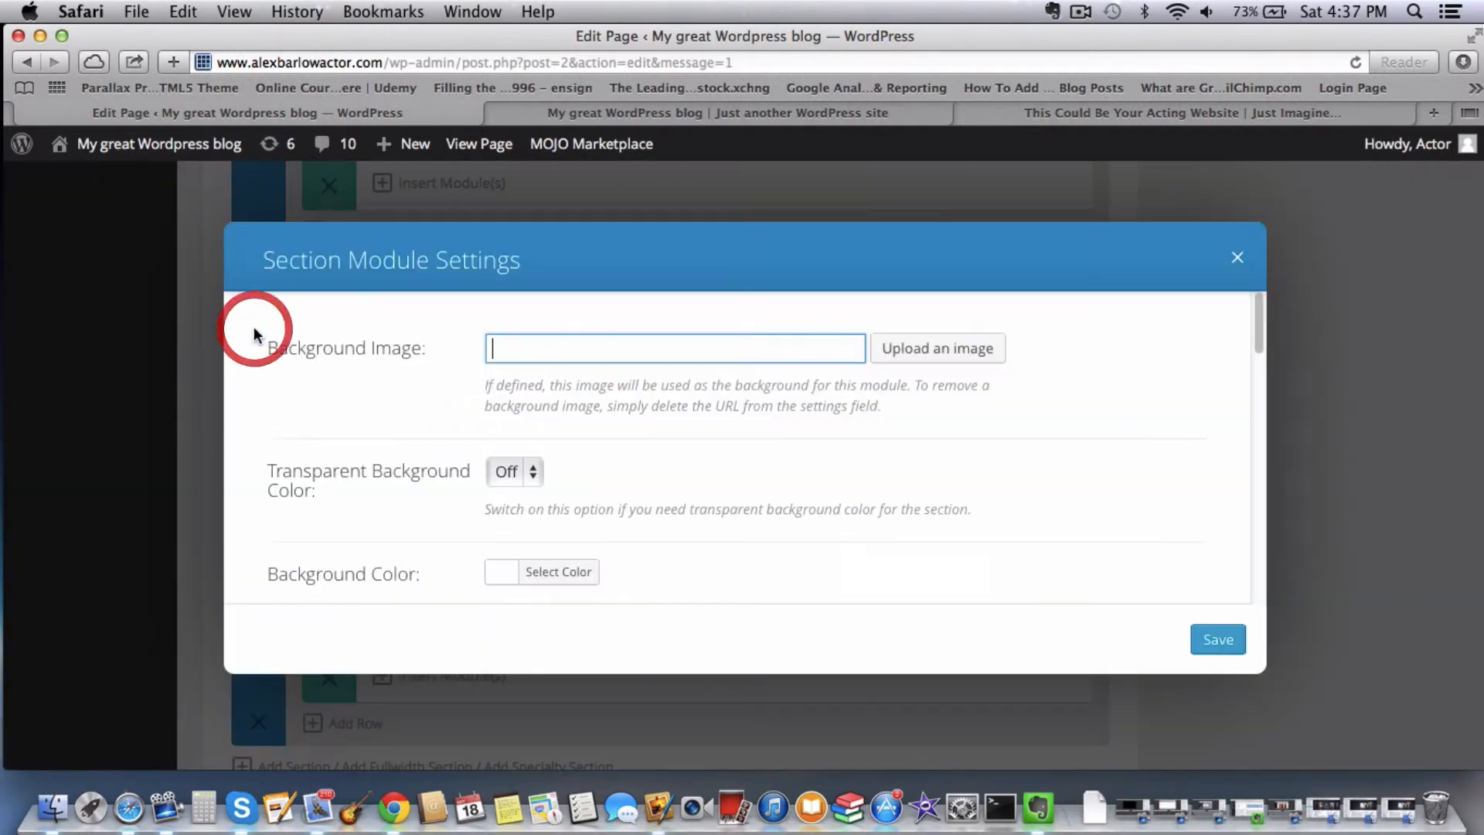
pyautogui.click(557, 581)
pyautogui.click(649, 576)
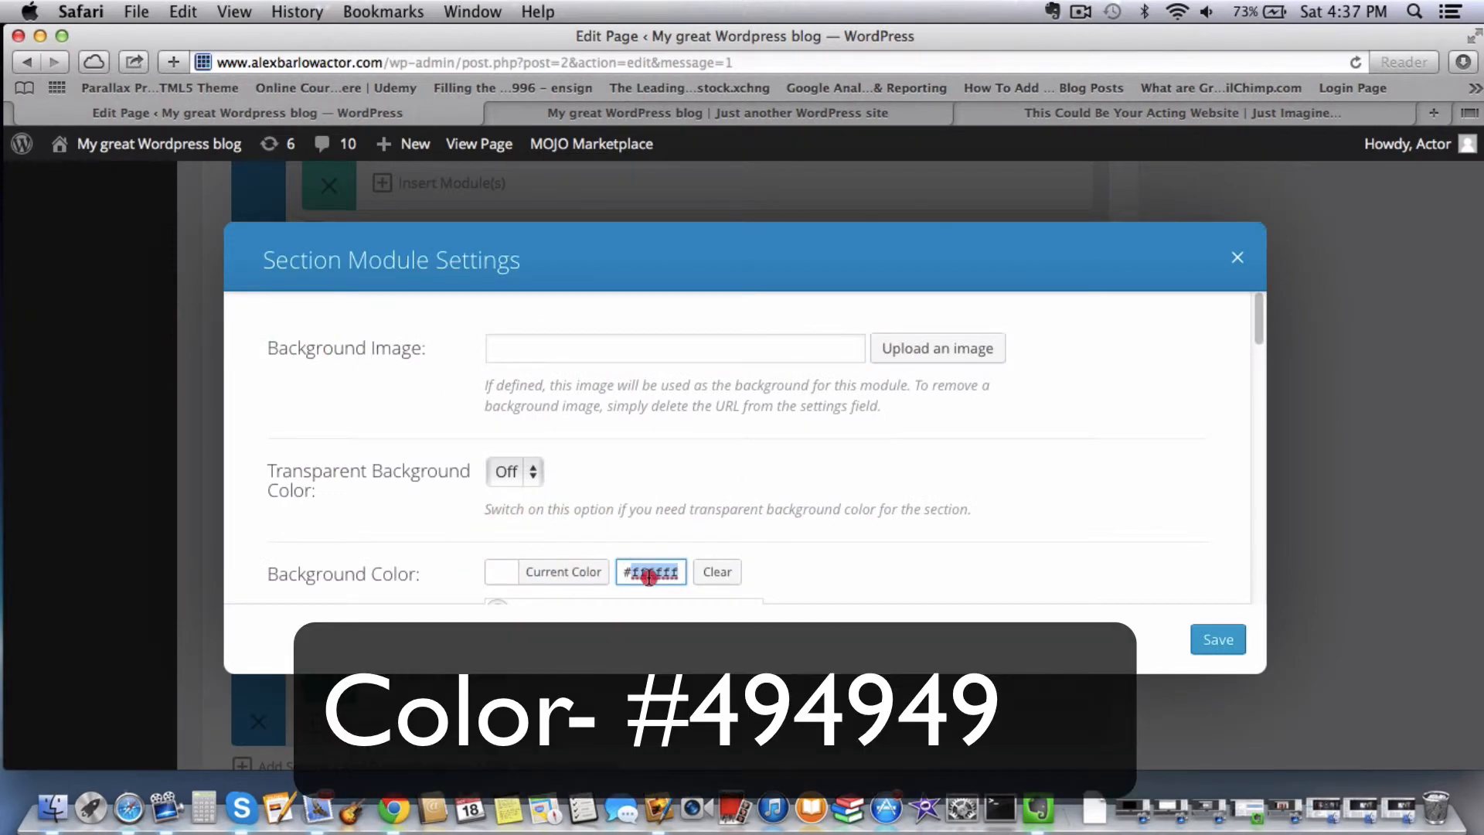
pyautogui.write('#494949')
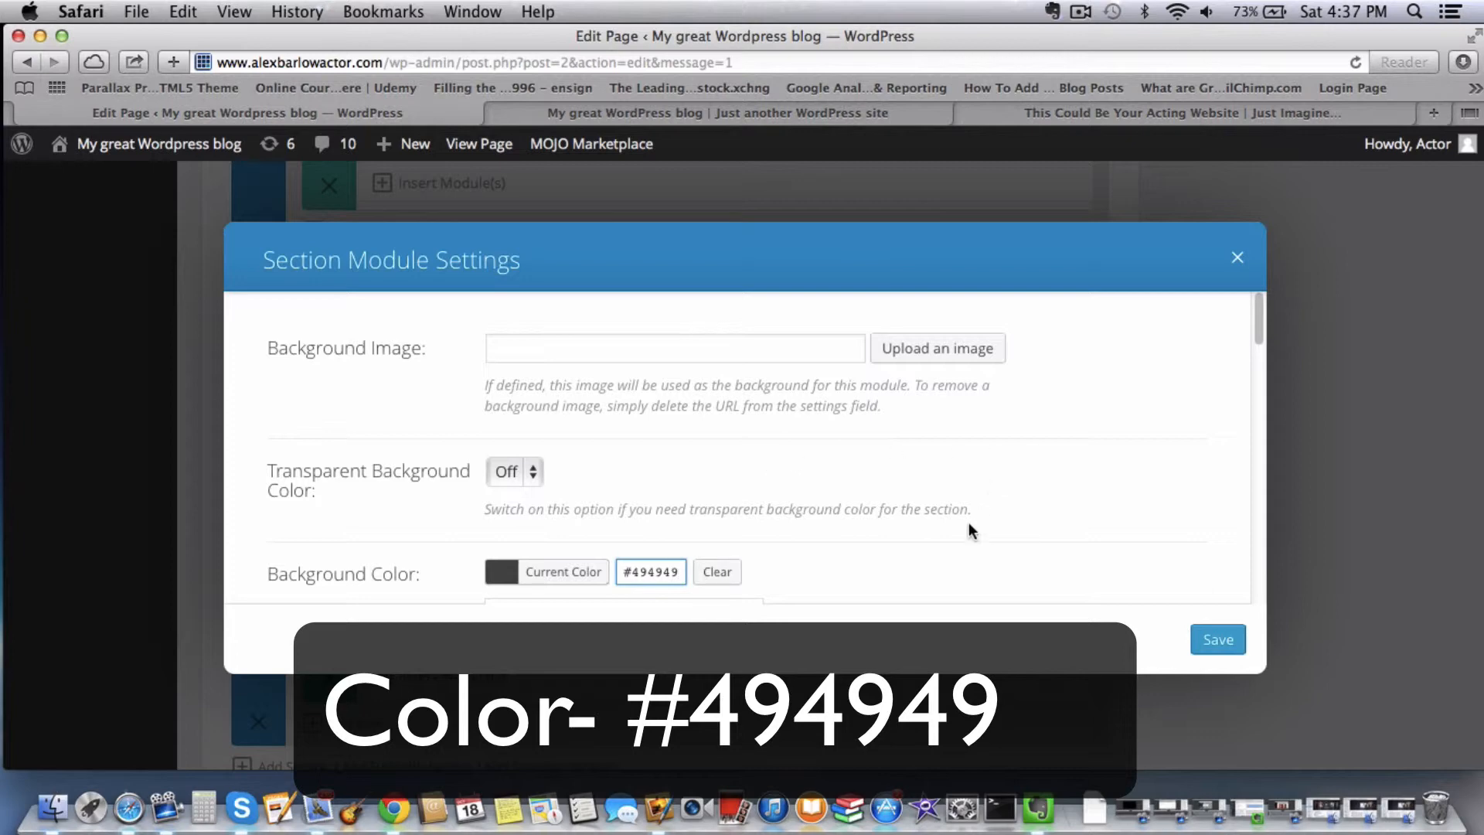
pyautogui.click(1206, 638)
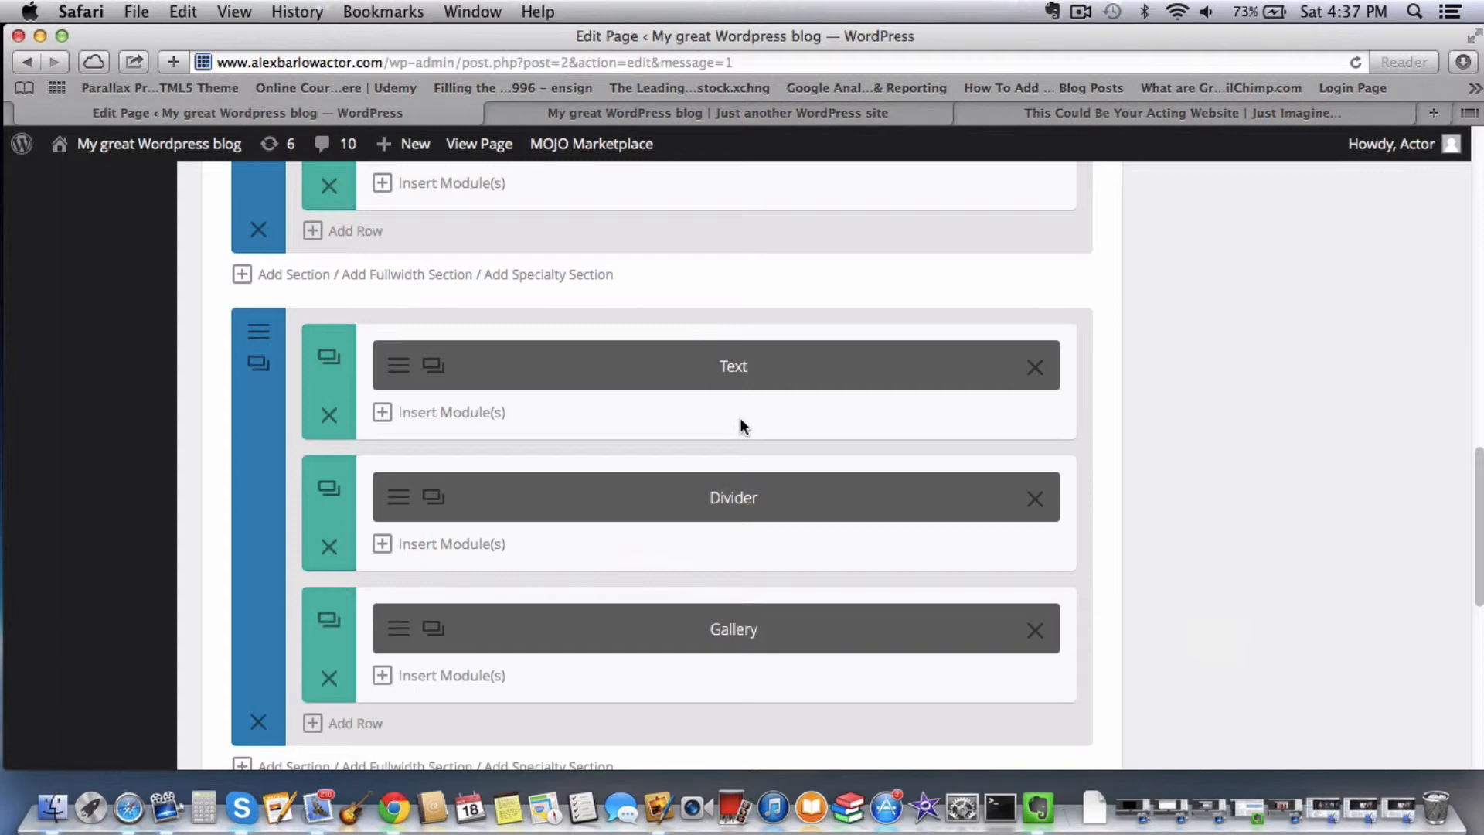
# - Compare the heading with the example acting site, set the gallery section's Text module color to Light, and save it
pyautogui.click(1057, 114)
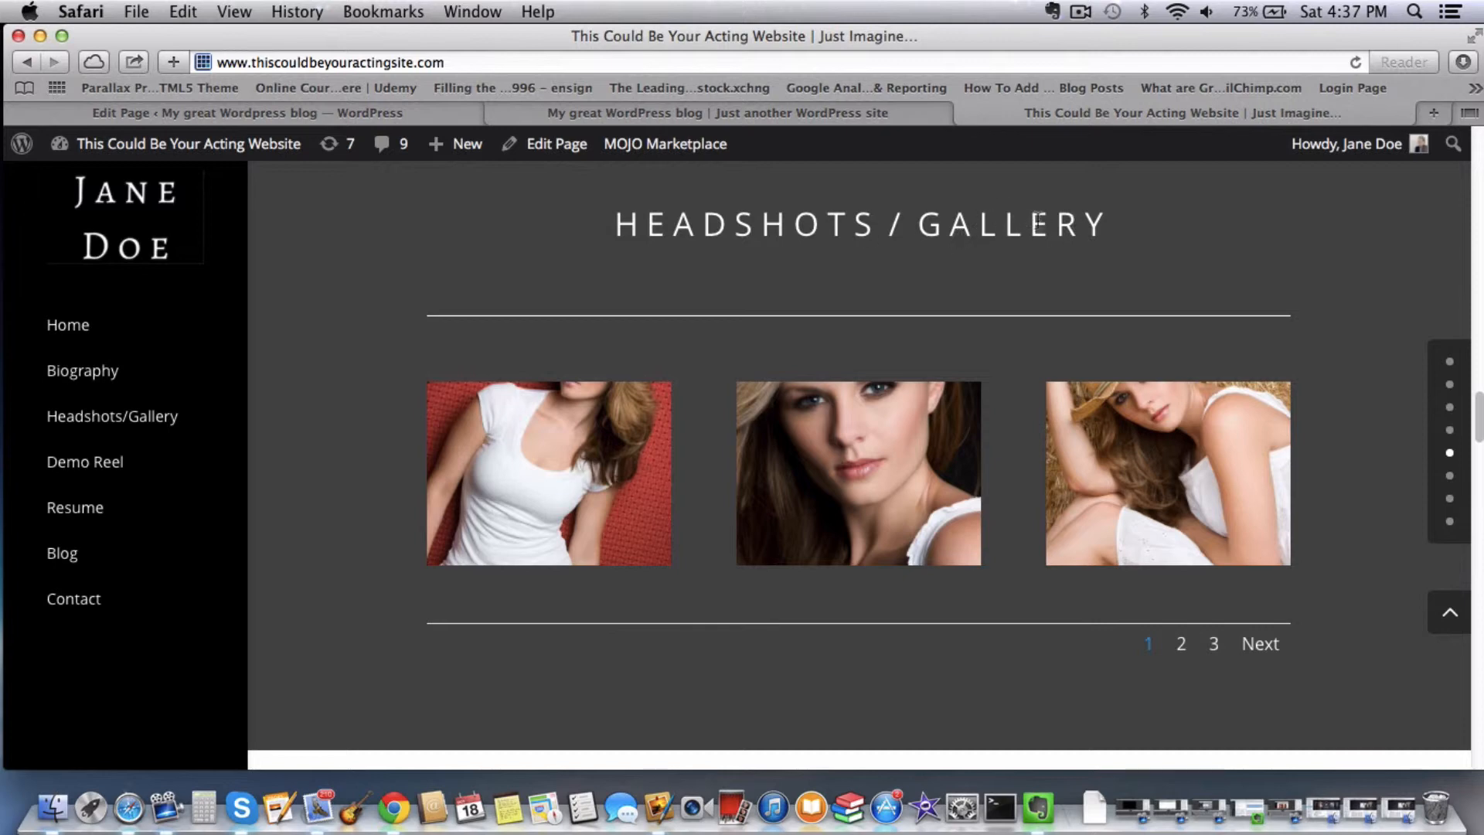
pyautogui.click(195, 112)
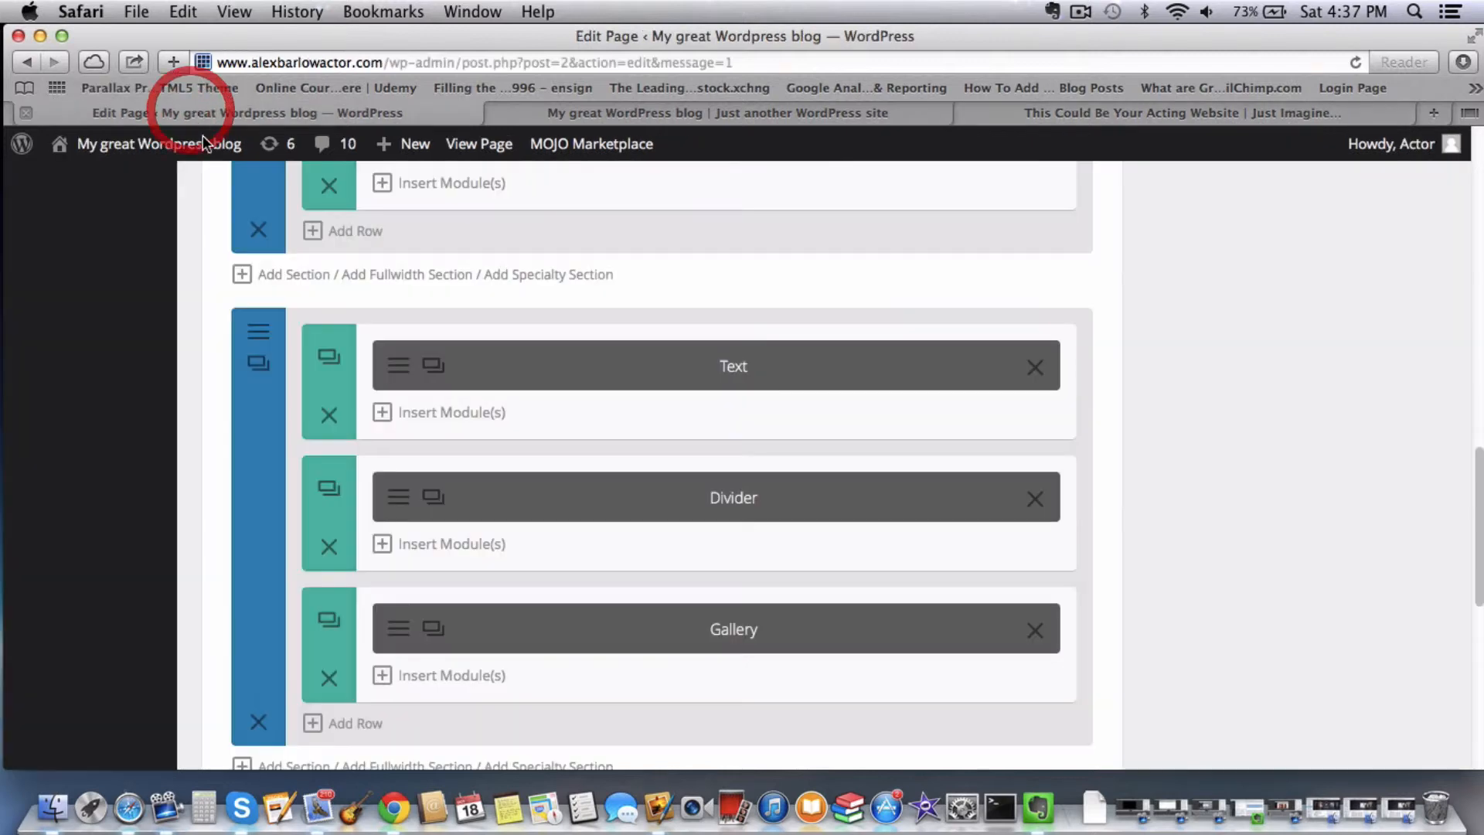
pyautogui.click(406, 367)
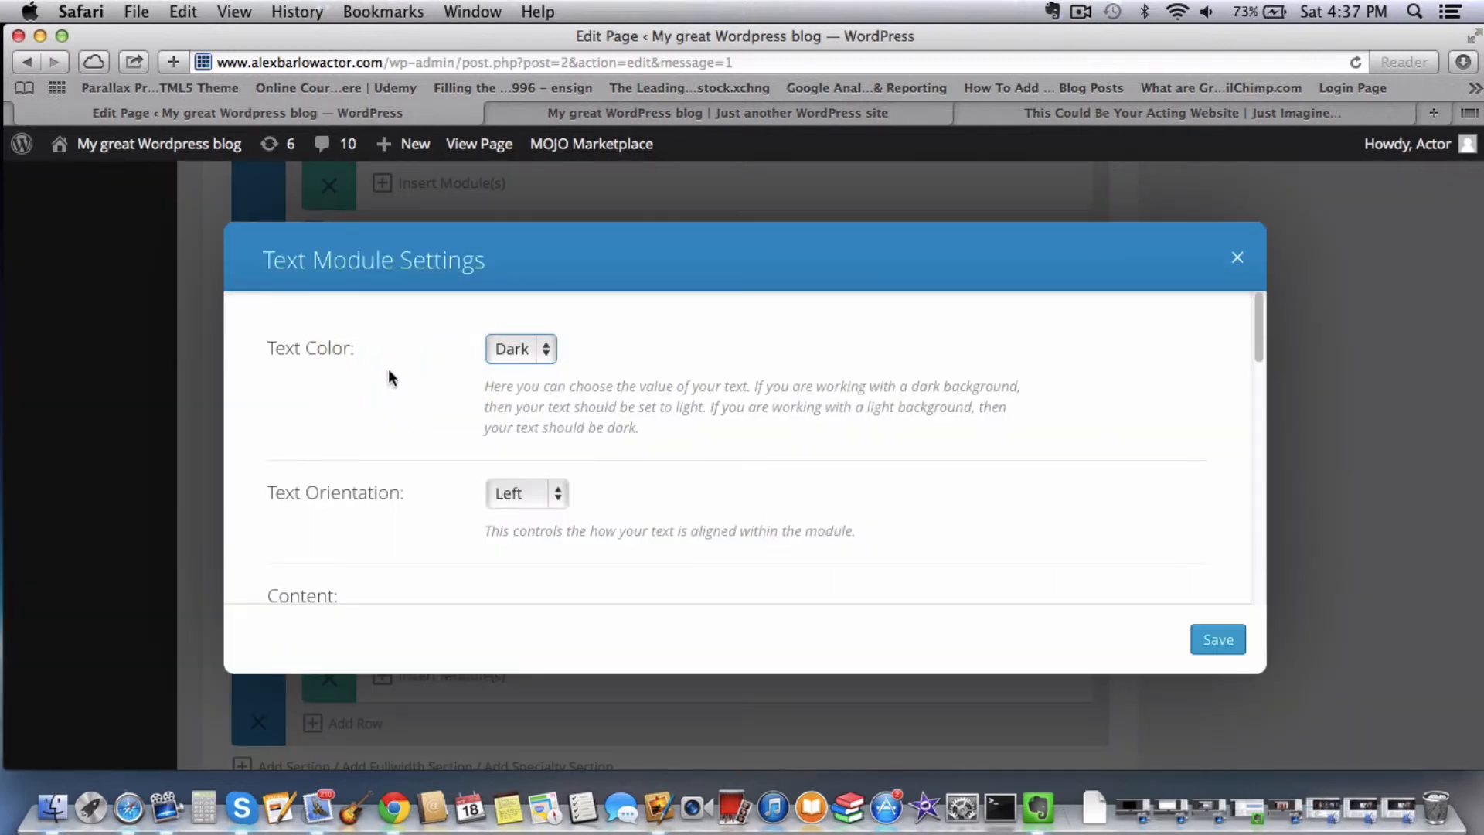
pyautogui.click(515, 348)
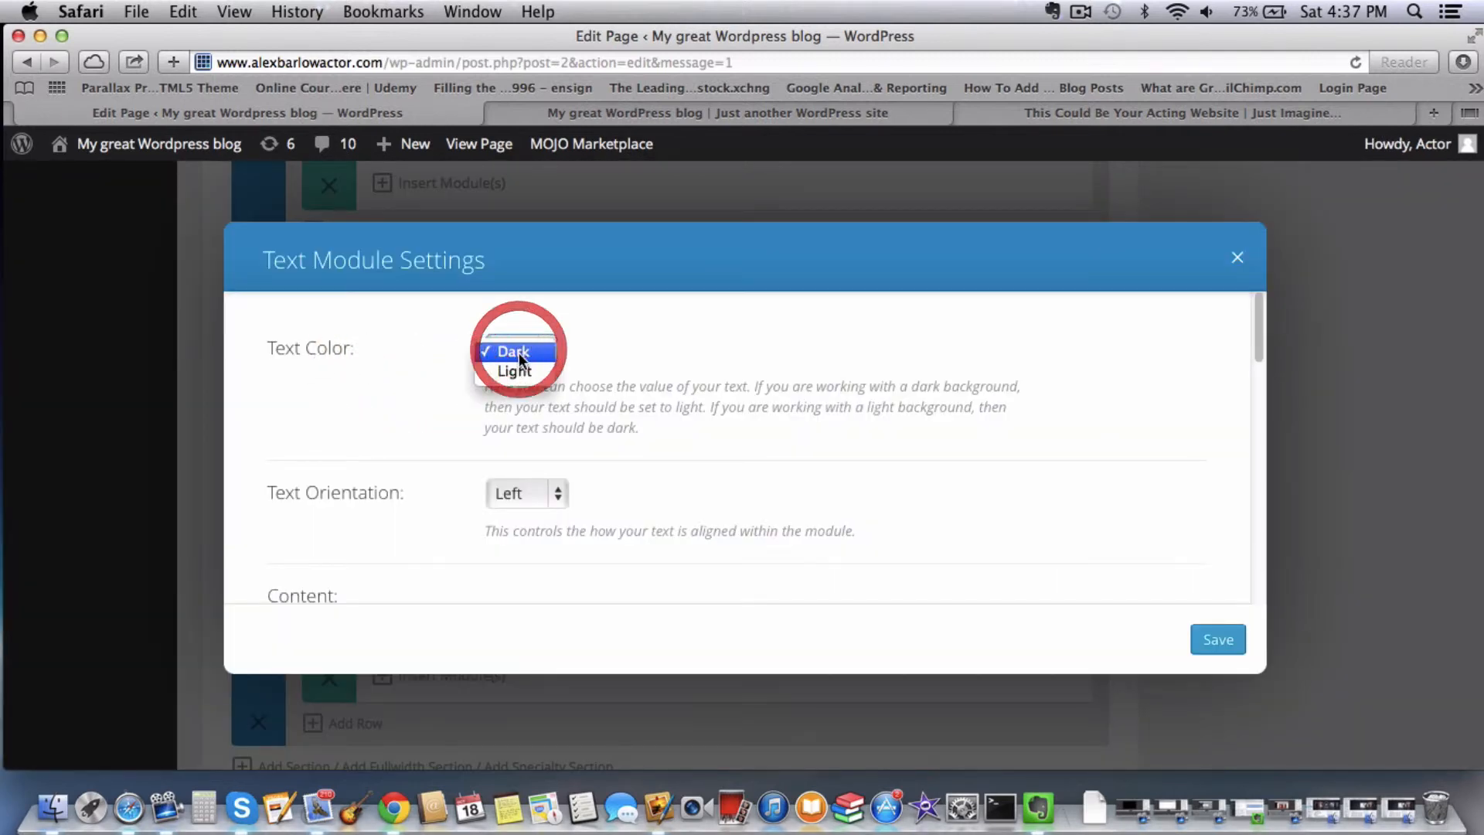
pyautogui.click(515, 371)
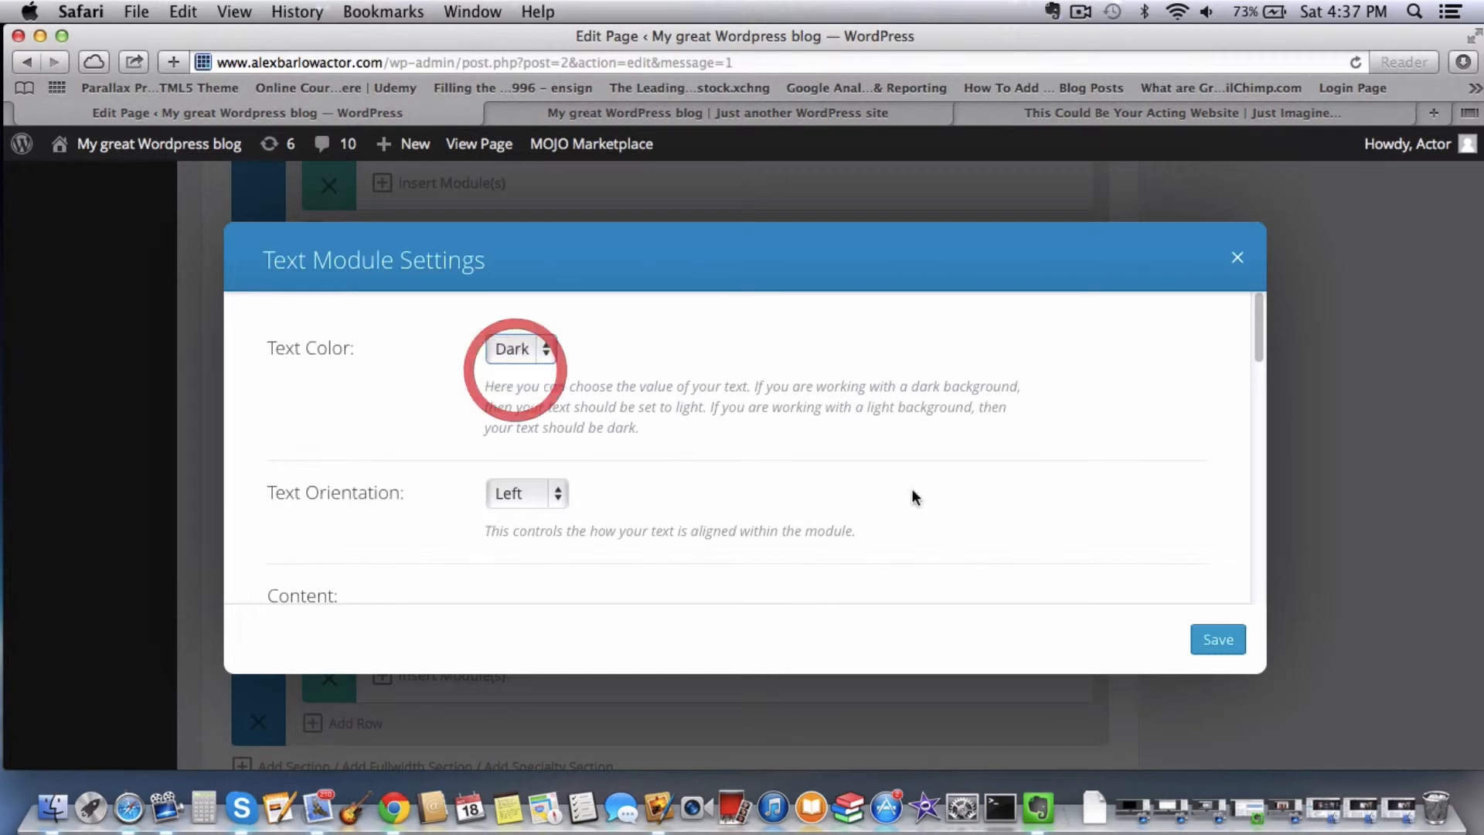
pyautogui.click(1221, 649)
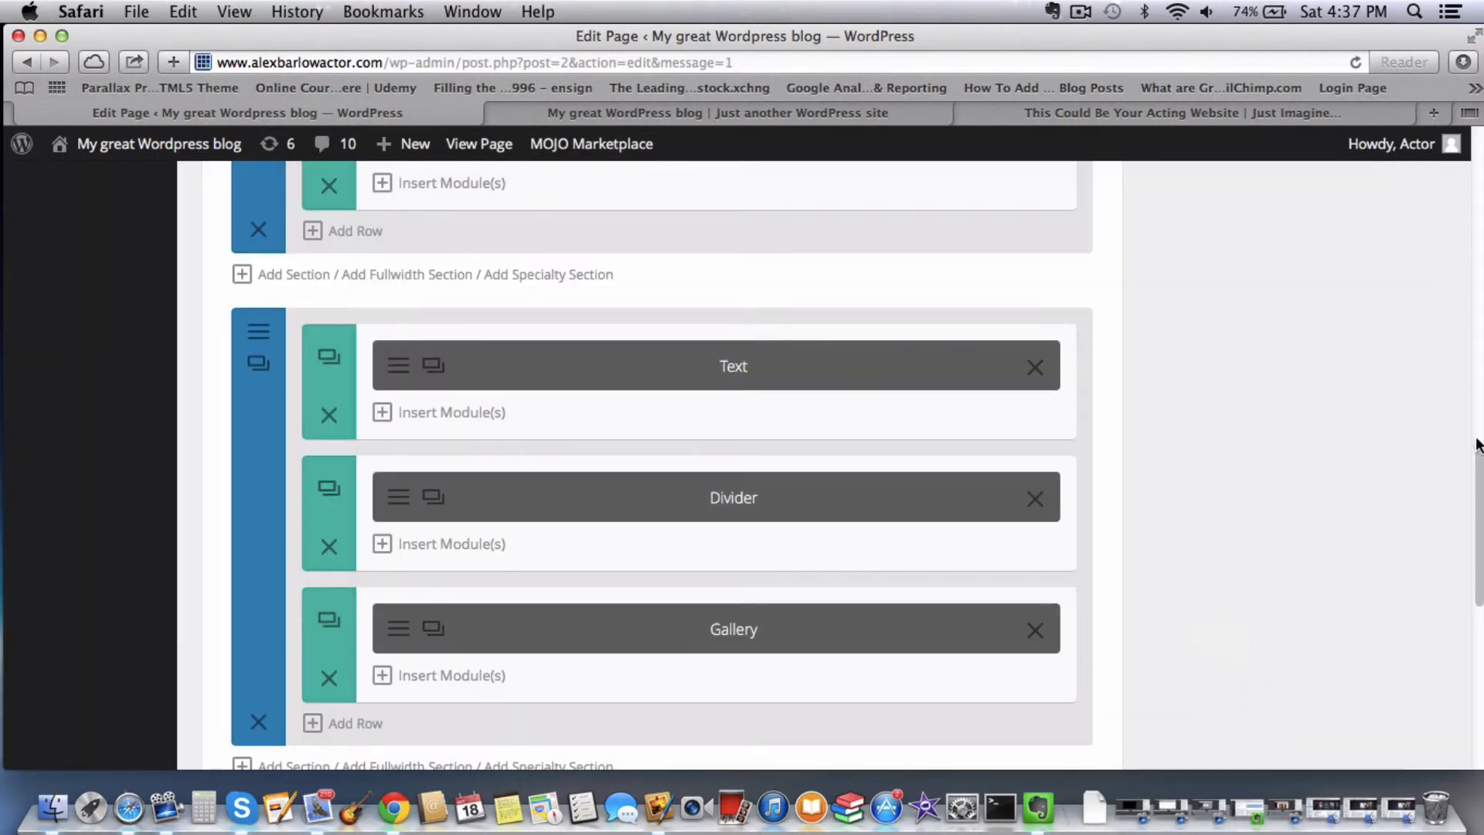
# - Update the Home page and reload the live site to check the restyled Headshots/Gallery section
pyautogui.moveTo(1477, 475); pyautogui.dragTo(1477, 174)
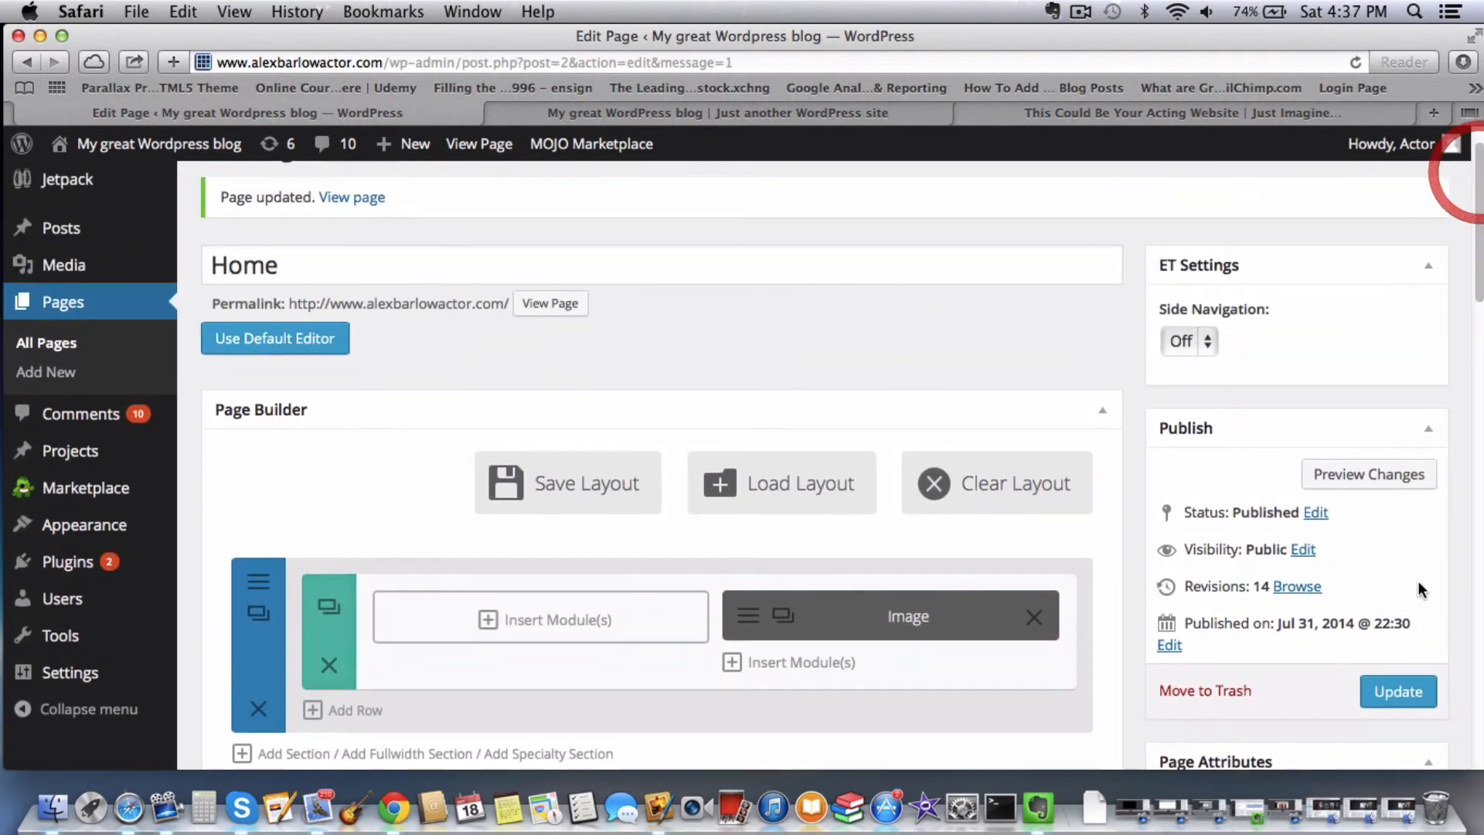
pyautogui.click(1398, 690)
pyautogui.click(720, 113)
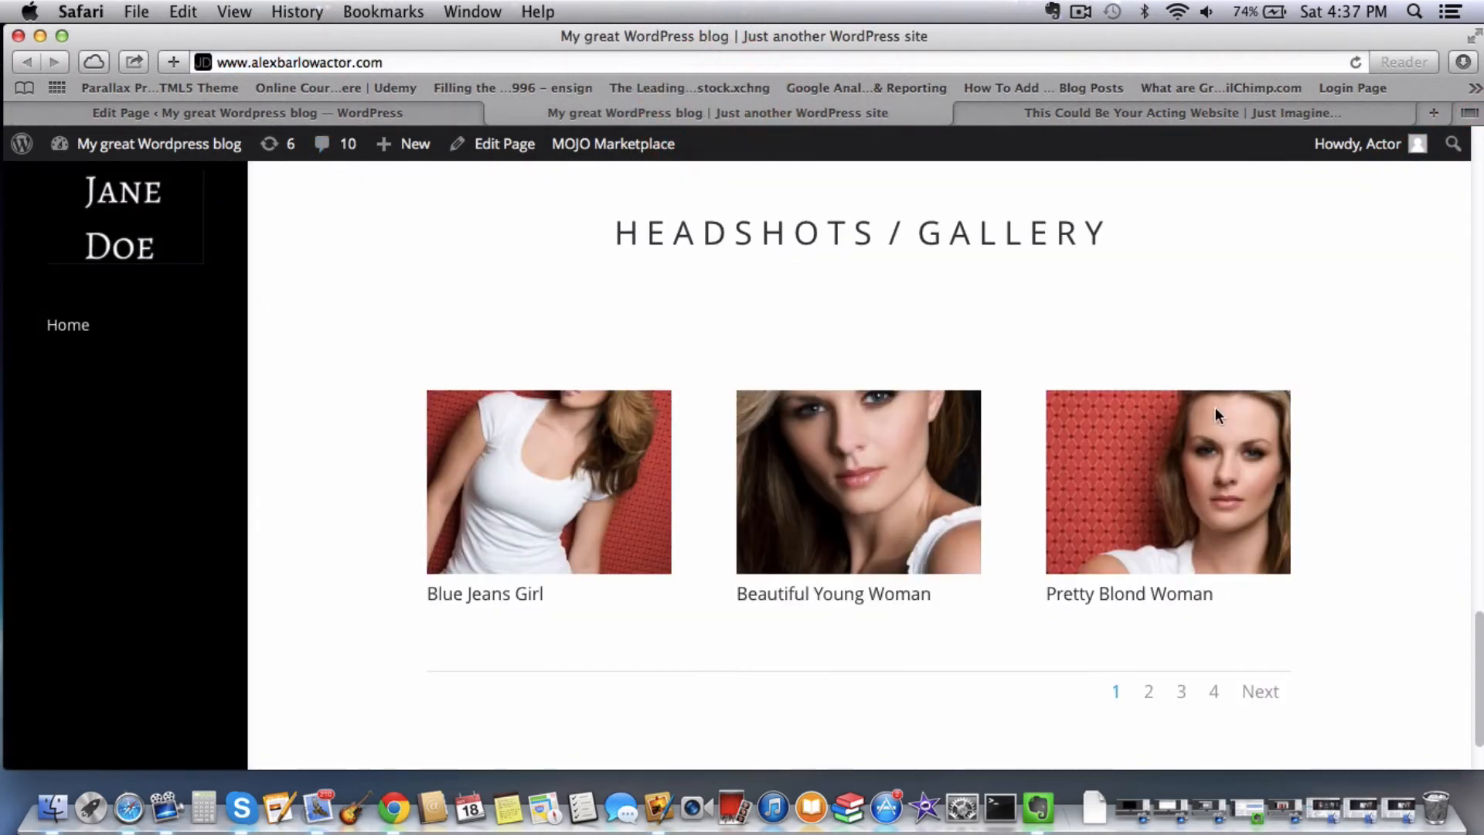
pyautogui.click(466, 61)
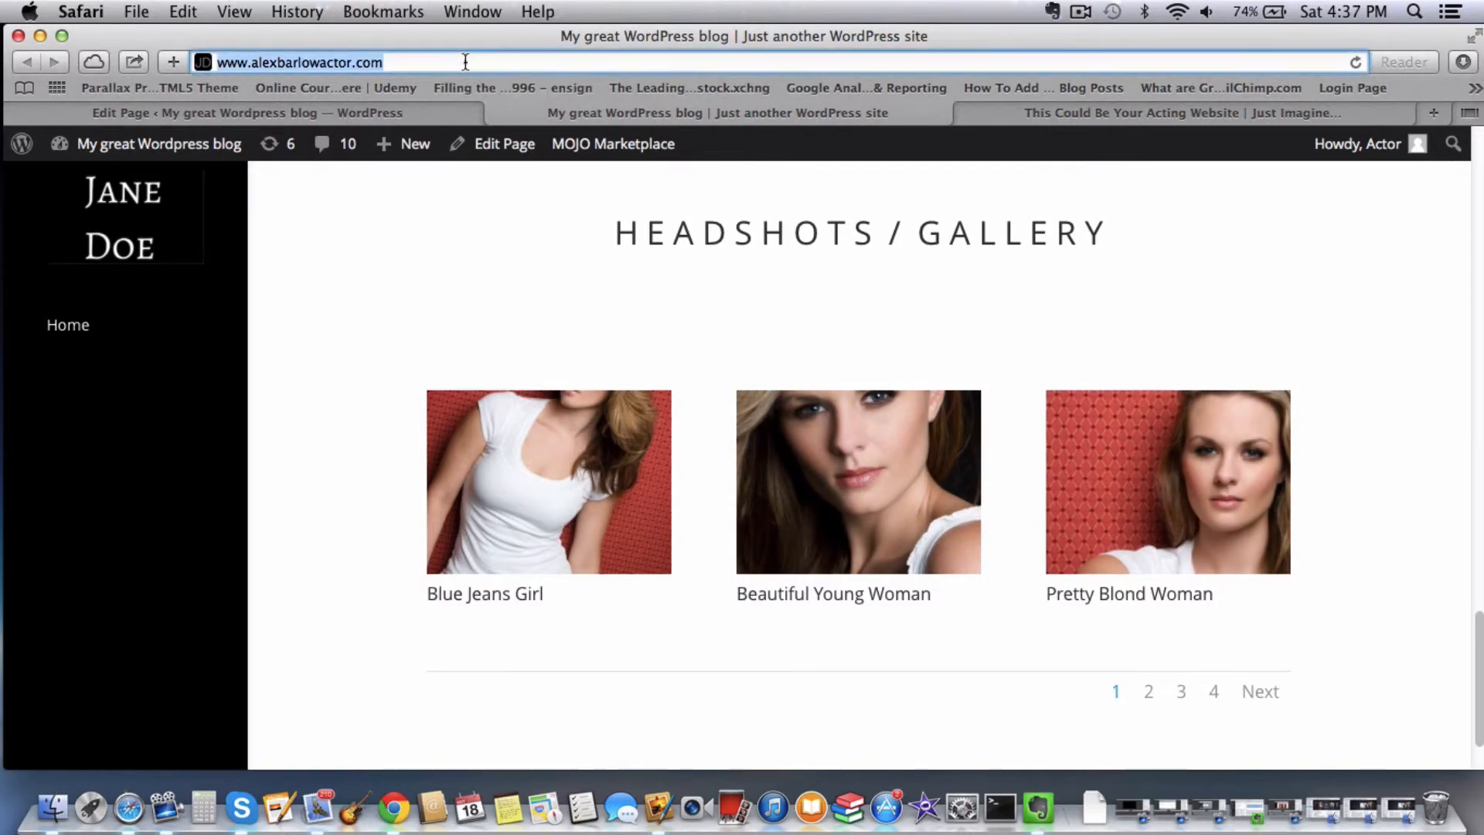
pyautogui.moveTo(217, 62); pyautogui.dragTo(310, 62)
pyautogui.press('Return')
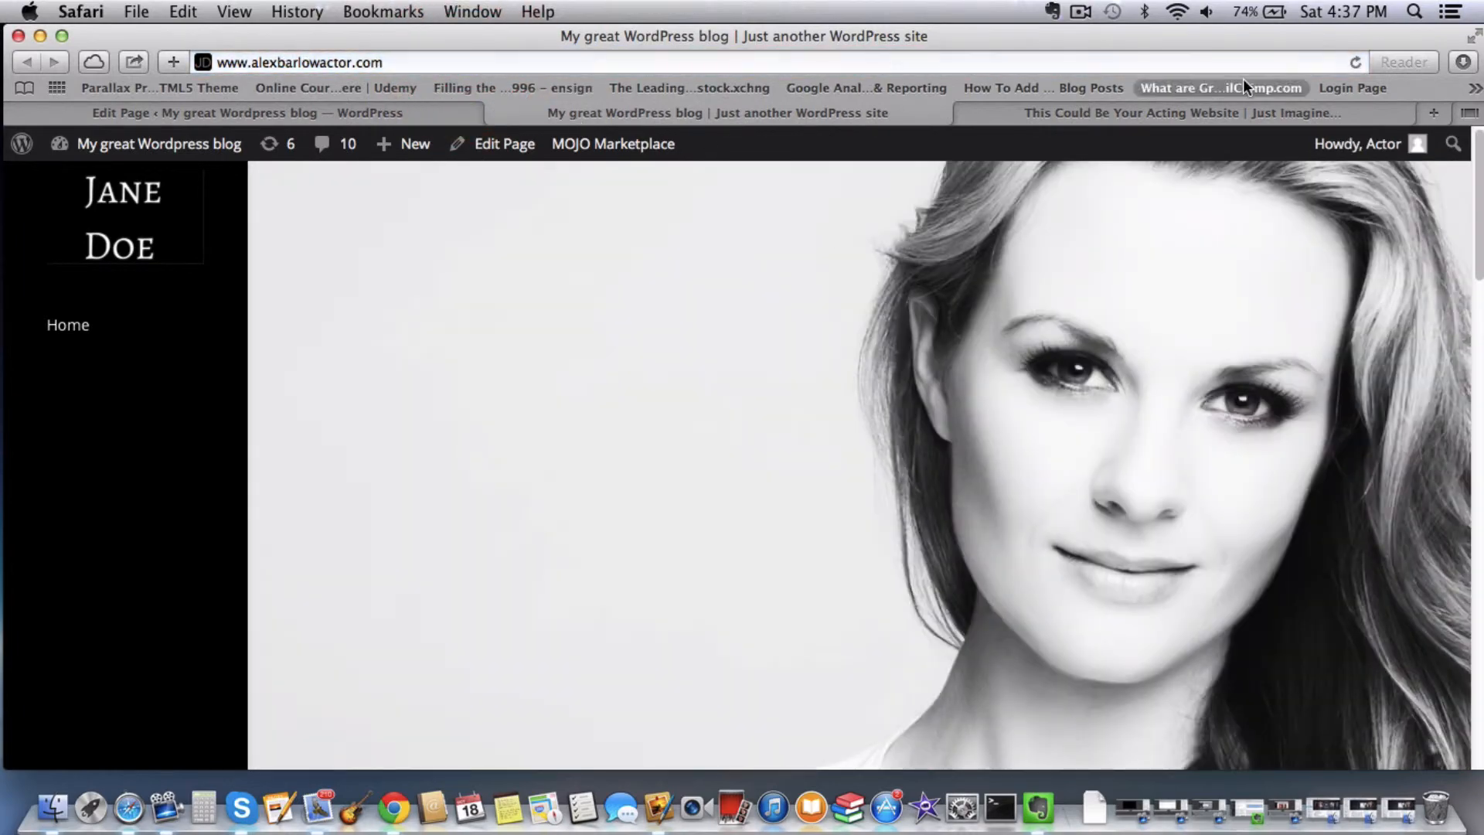
pyautogui.moveTo(1478, 232); pyautogui.dragTo(1479, 703)
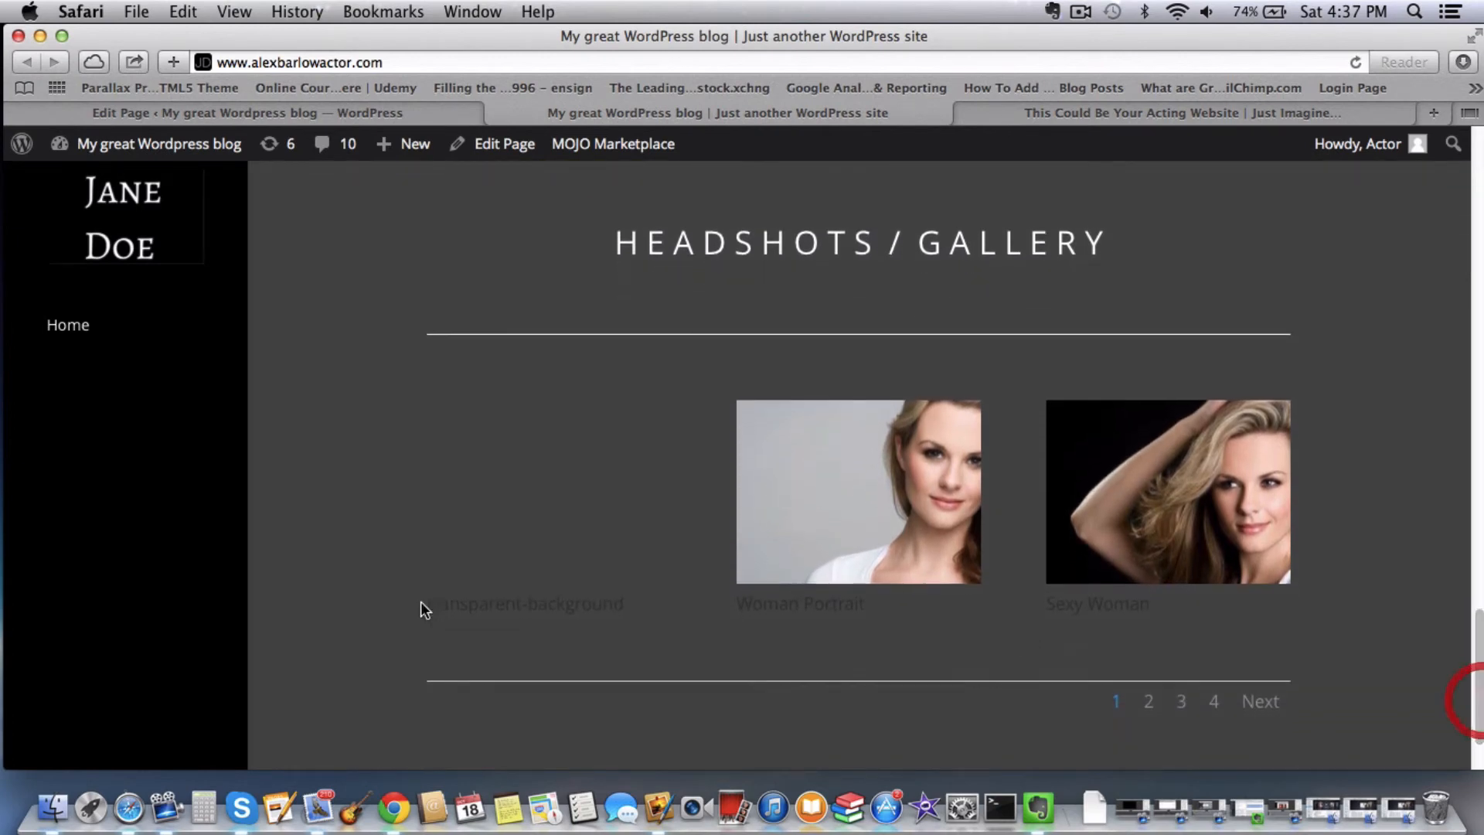
# - Browse gallery pages 2 and 3 on the live site and check the enlarged view of the page 2 images
pyautogui.click(1148, 700)
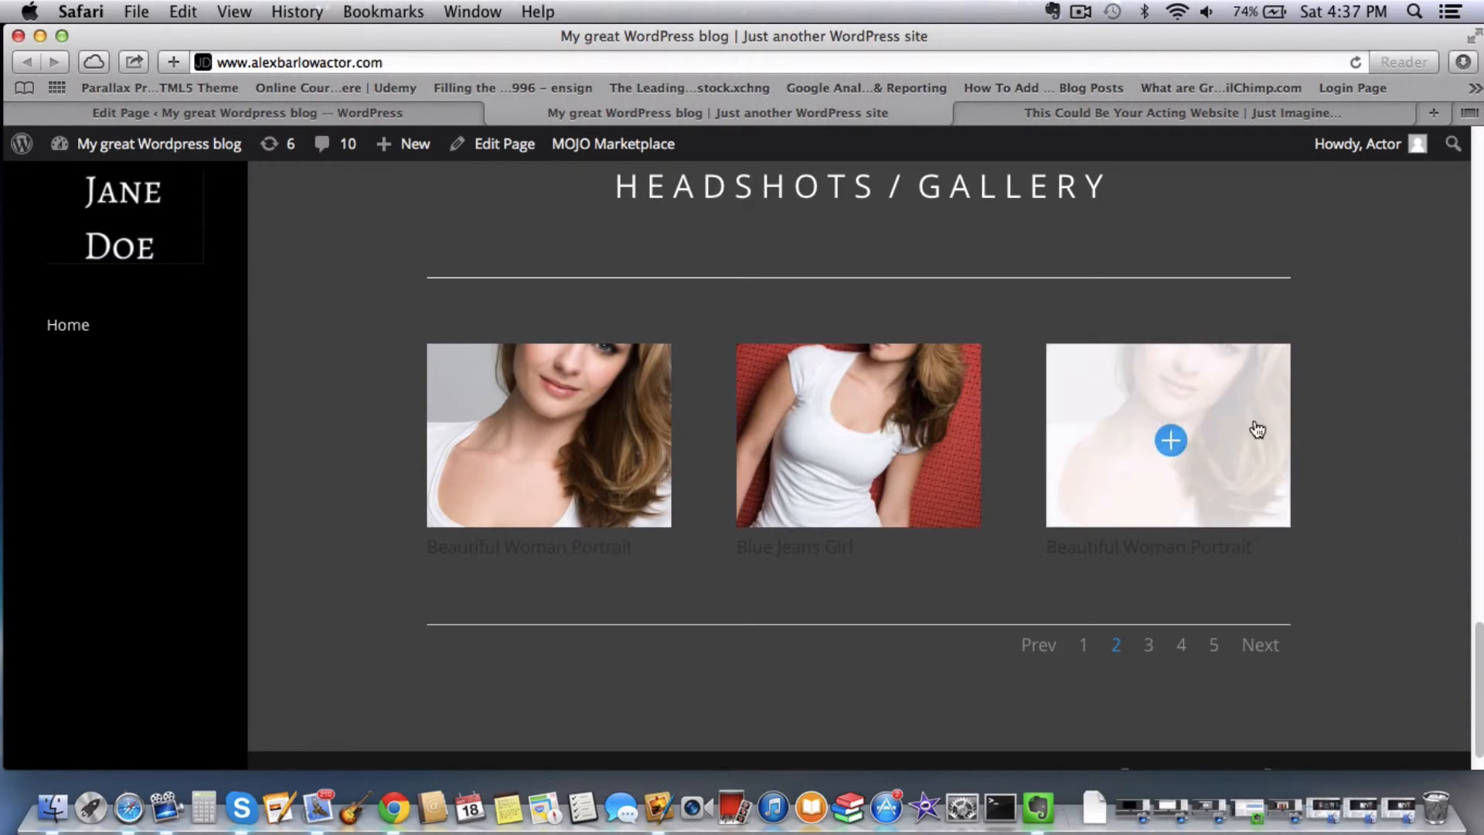
pyautogui.click(1170, 440)
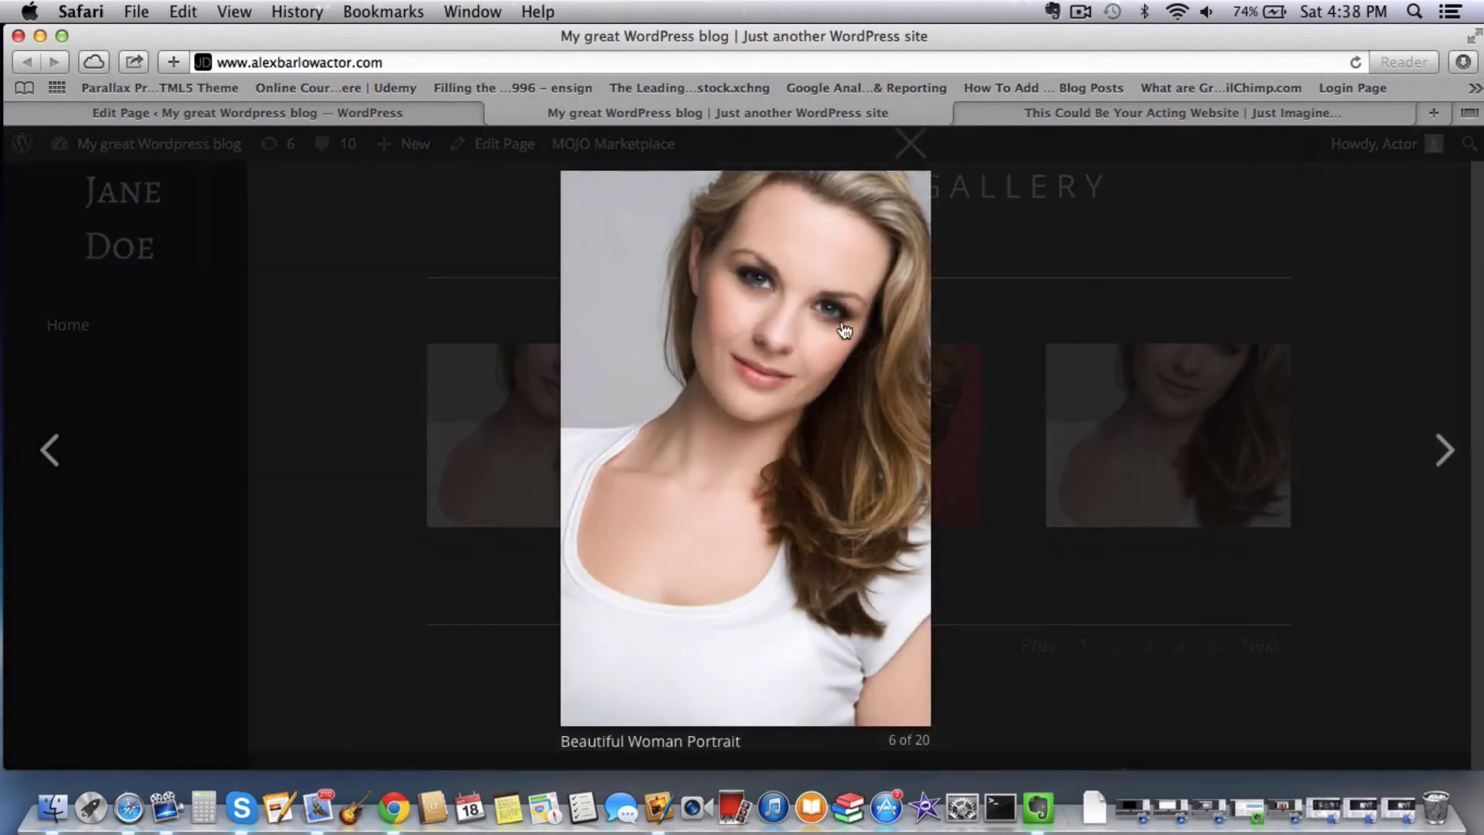
pyautogui.click(1457, 464)
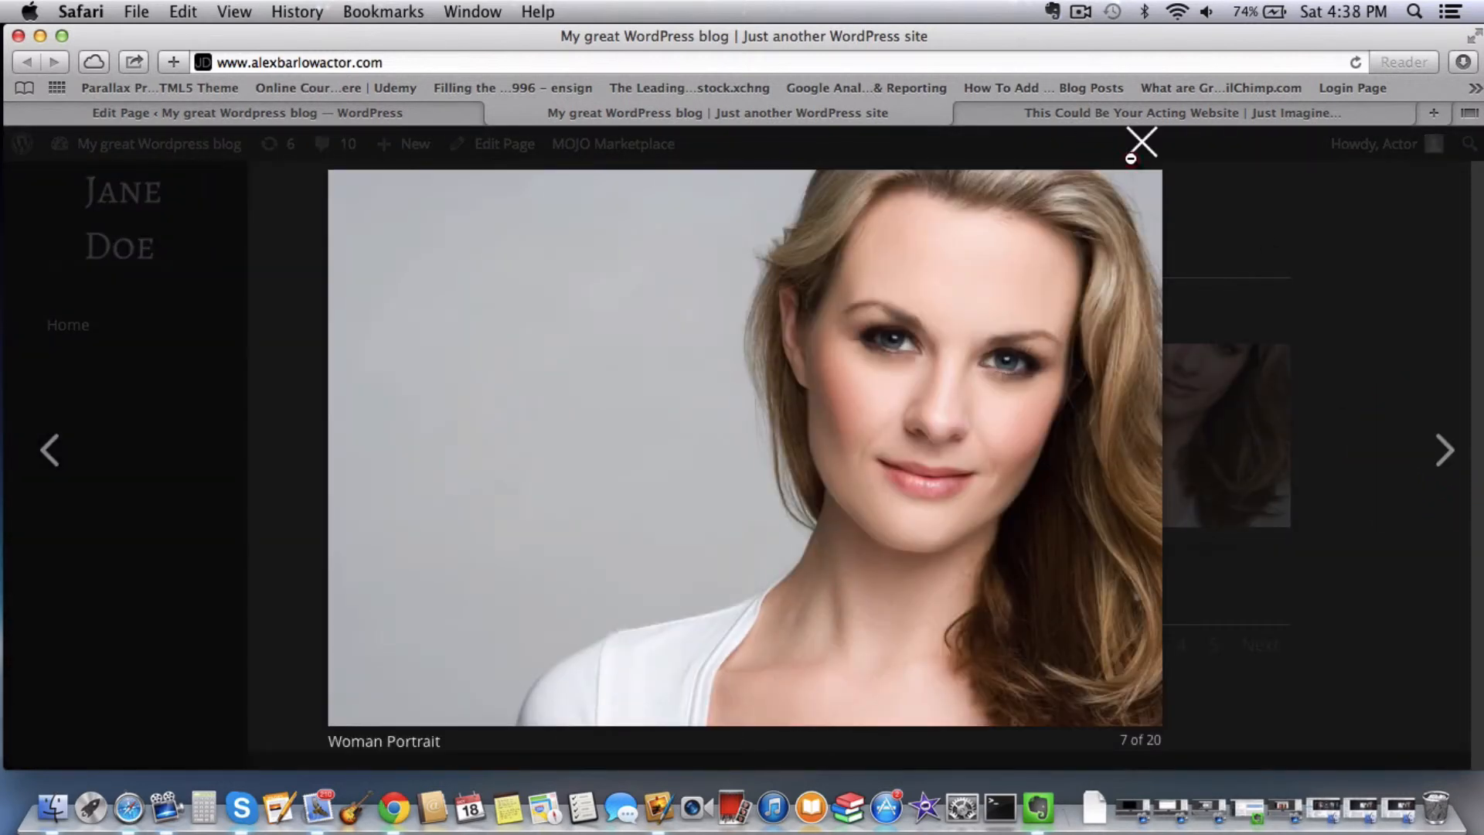
pyautogui.click(1141, 142)
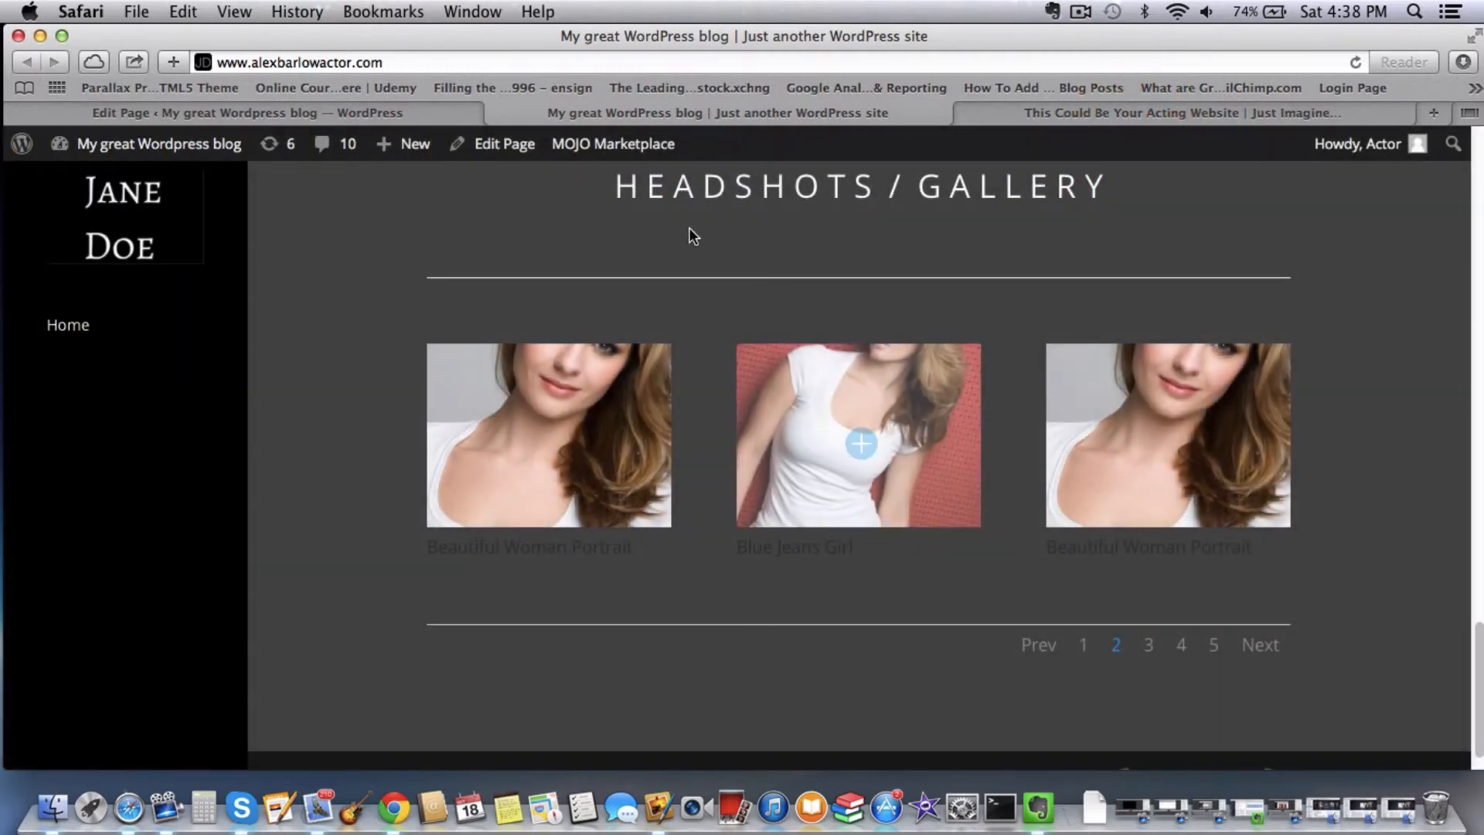
pyautogui.click(1148, 645)
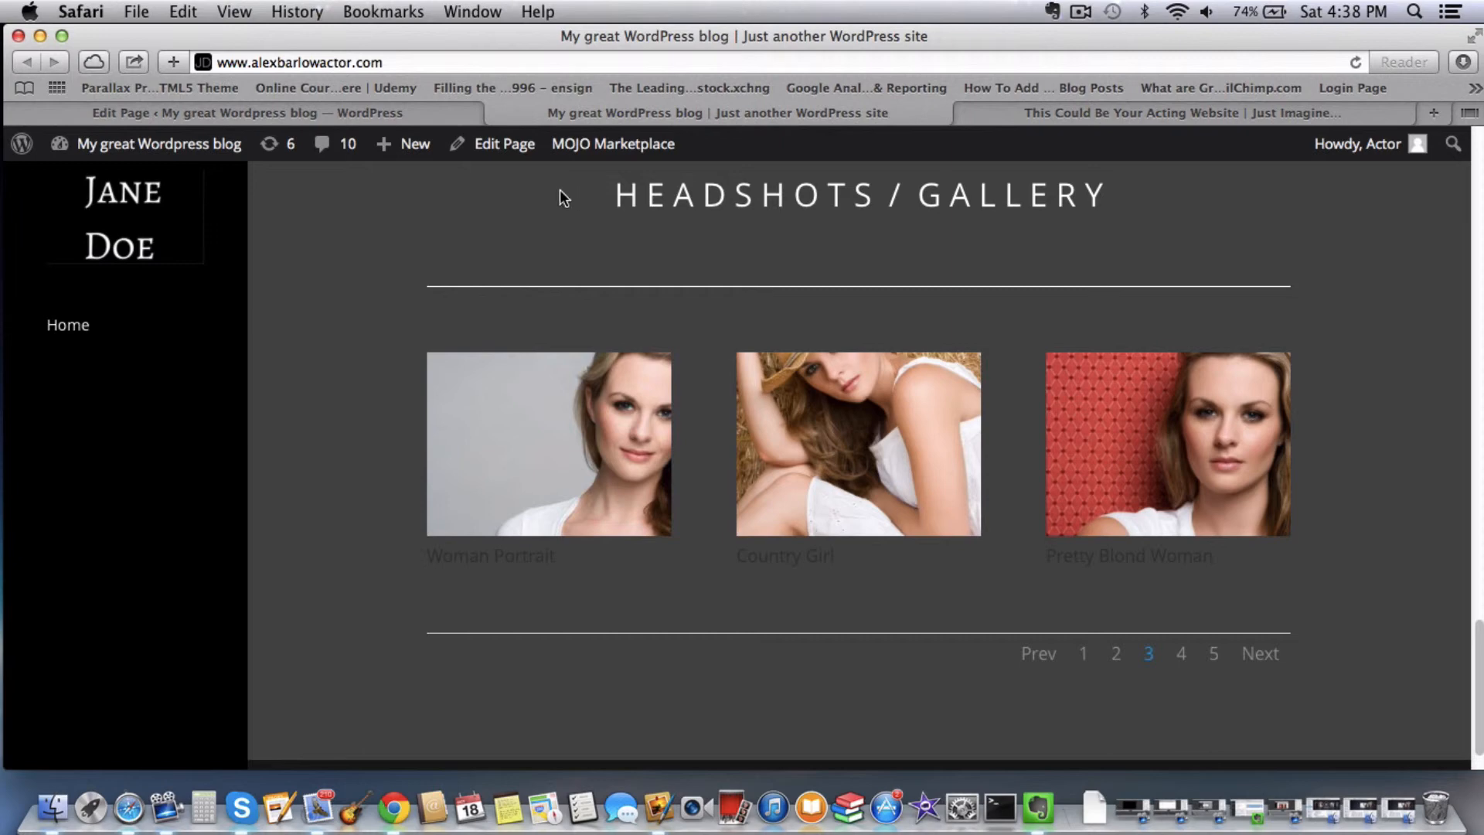
# - Set Show Title and Caption to No for the Gallery module and save it
pyautogui.click(305, 117)
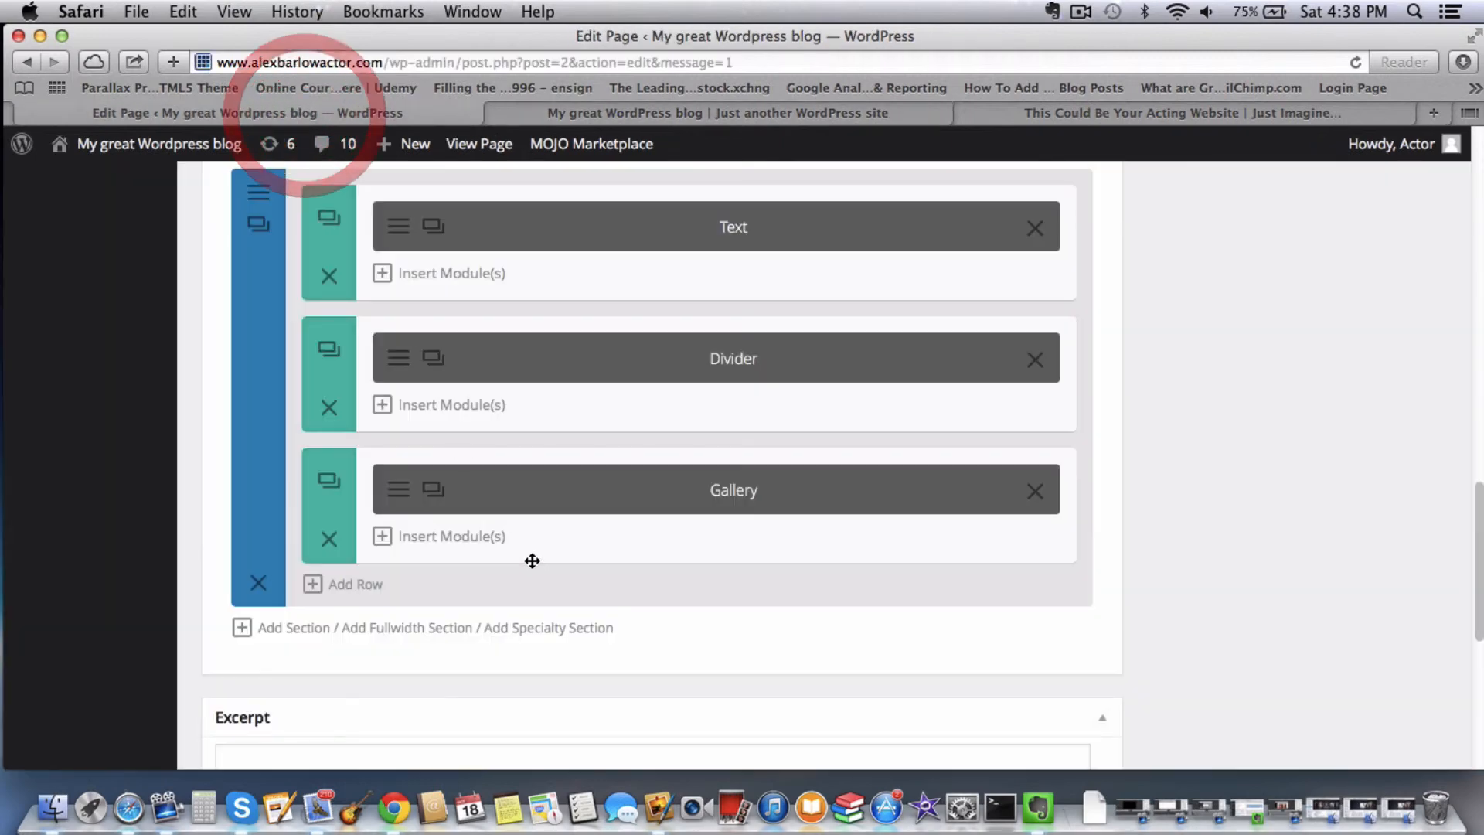
pyautogui.click(399, 491)
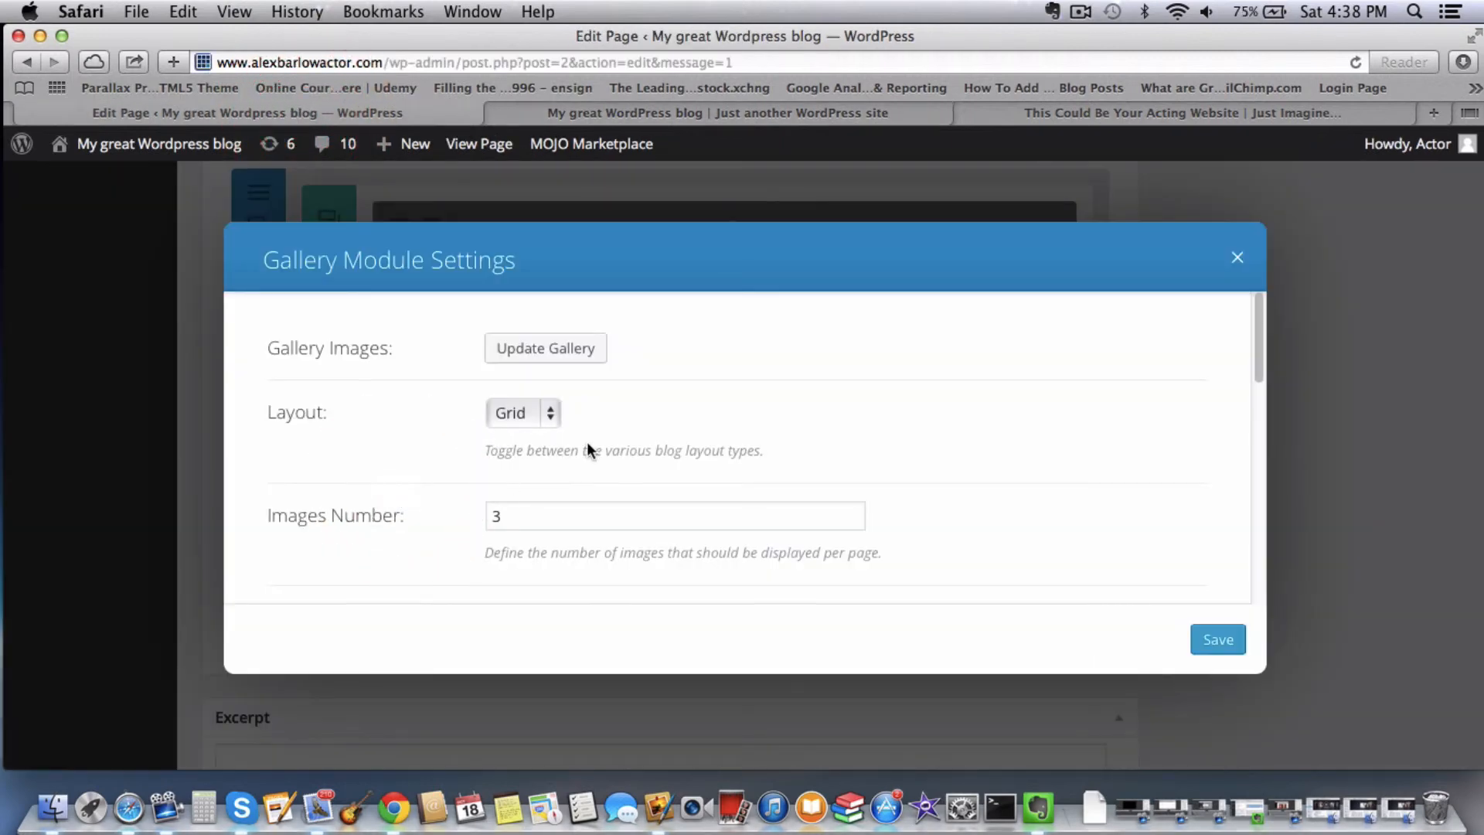
pyautogui.moveTo(1258, 332); pyautogui.dragTo(1261, 376)
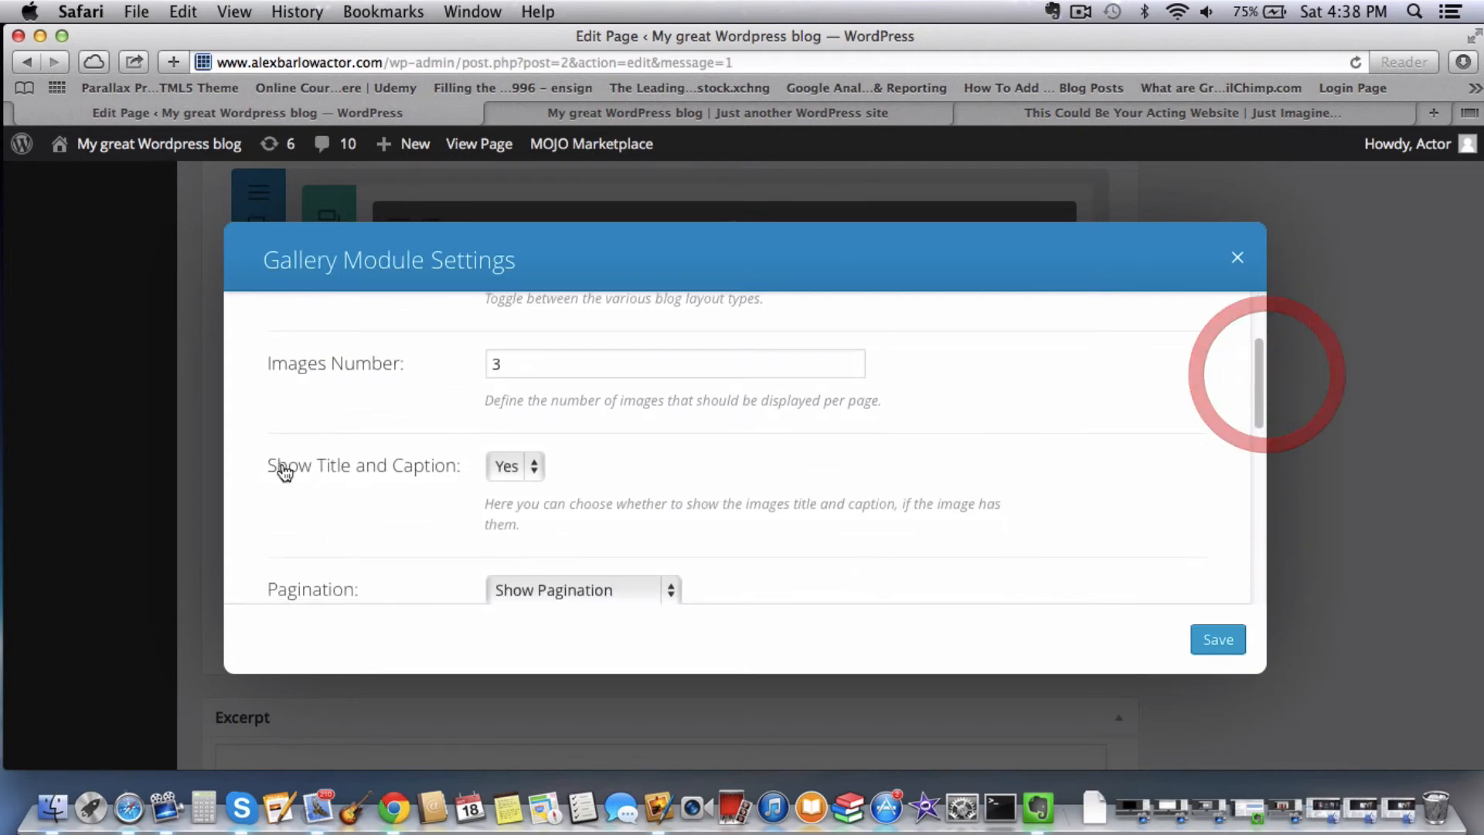
pyautogui.click(507, 467)
pyautogui.click(515, 492)
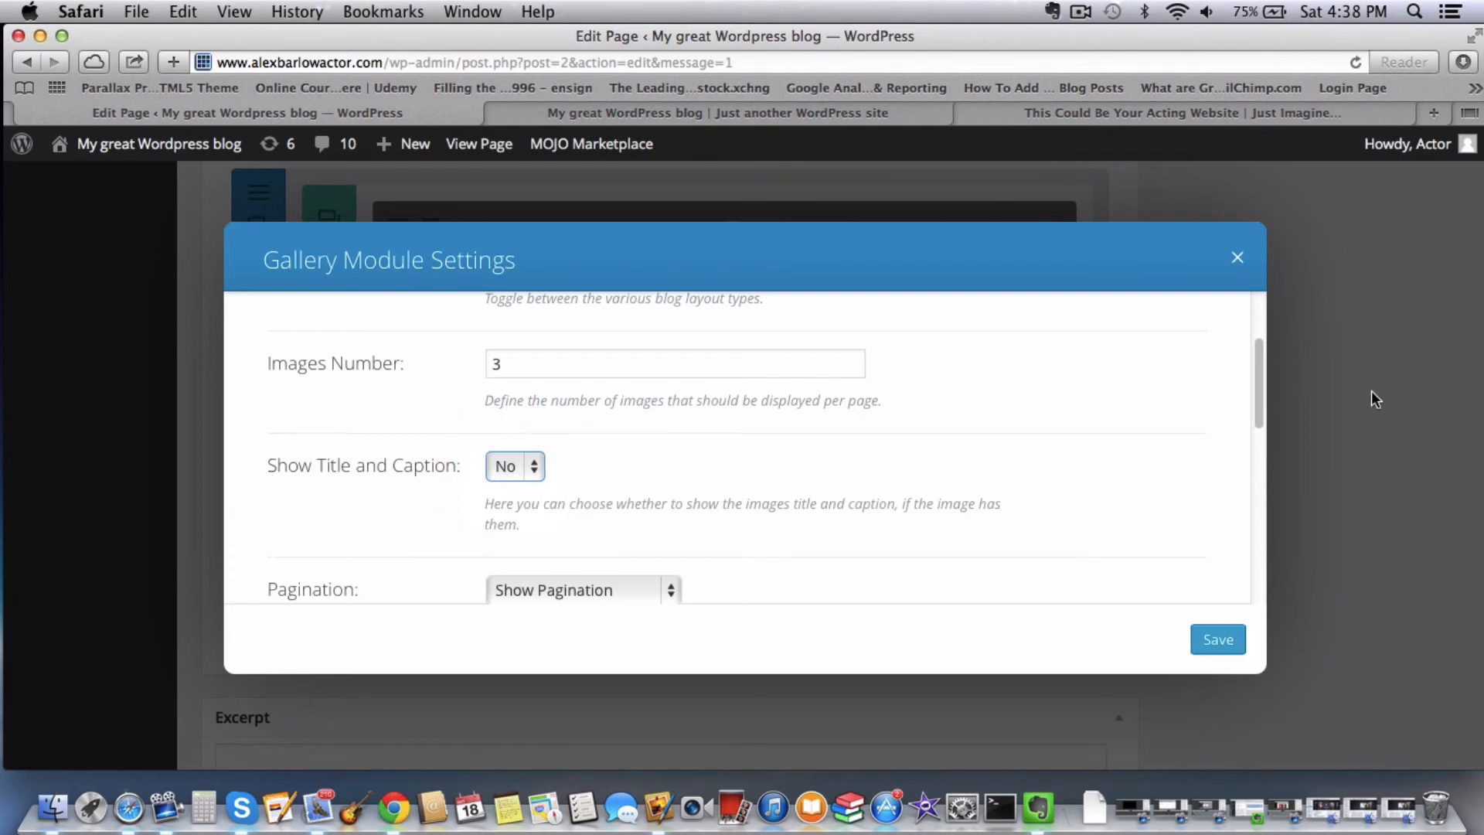
pyautogui.click(1216, 653)
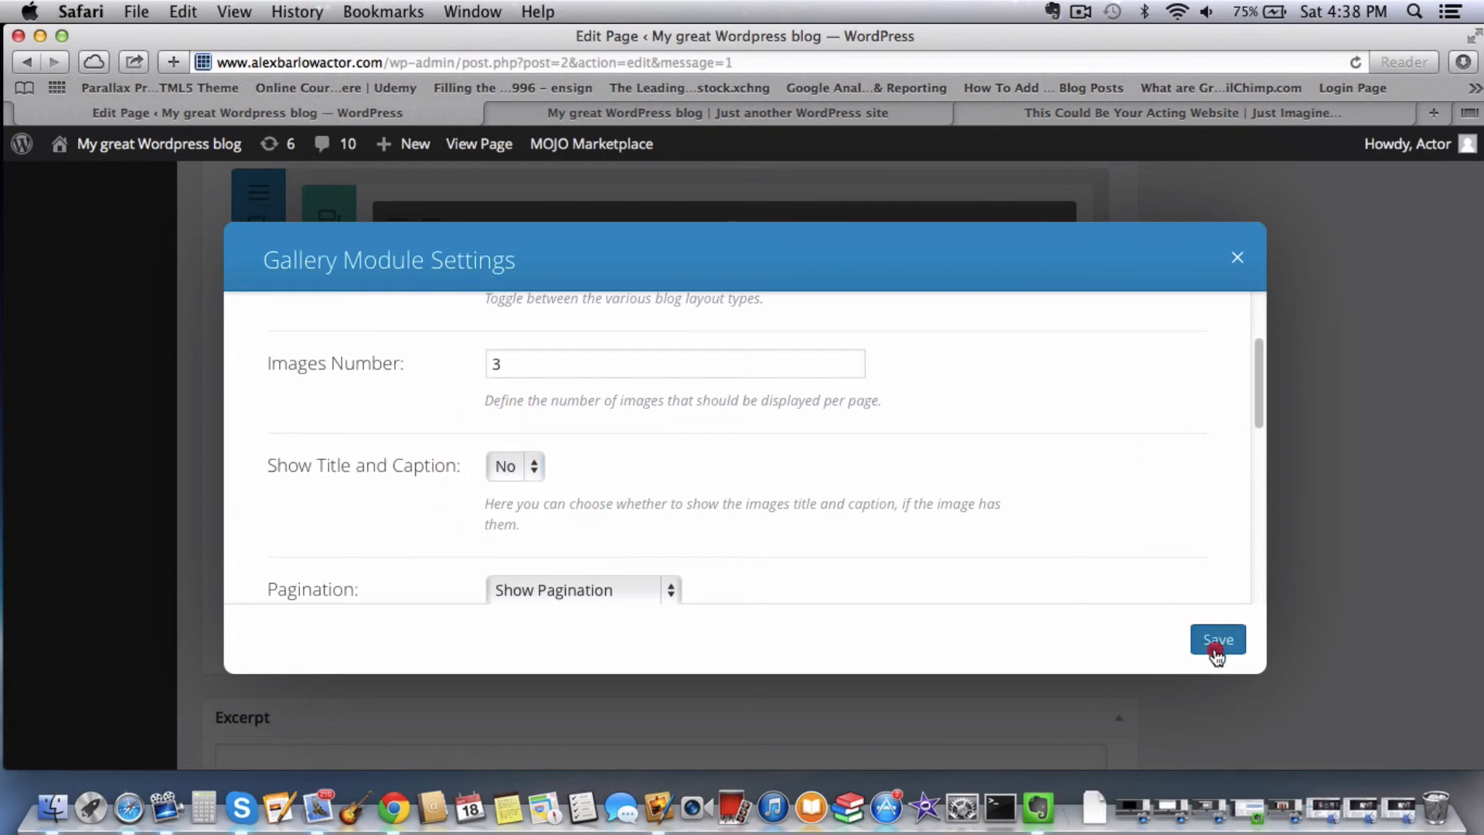
pyautogui.click(1215, 653)
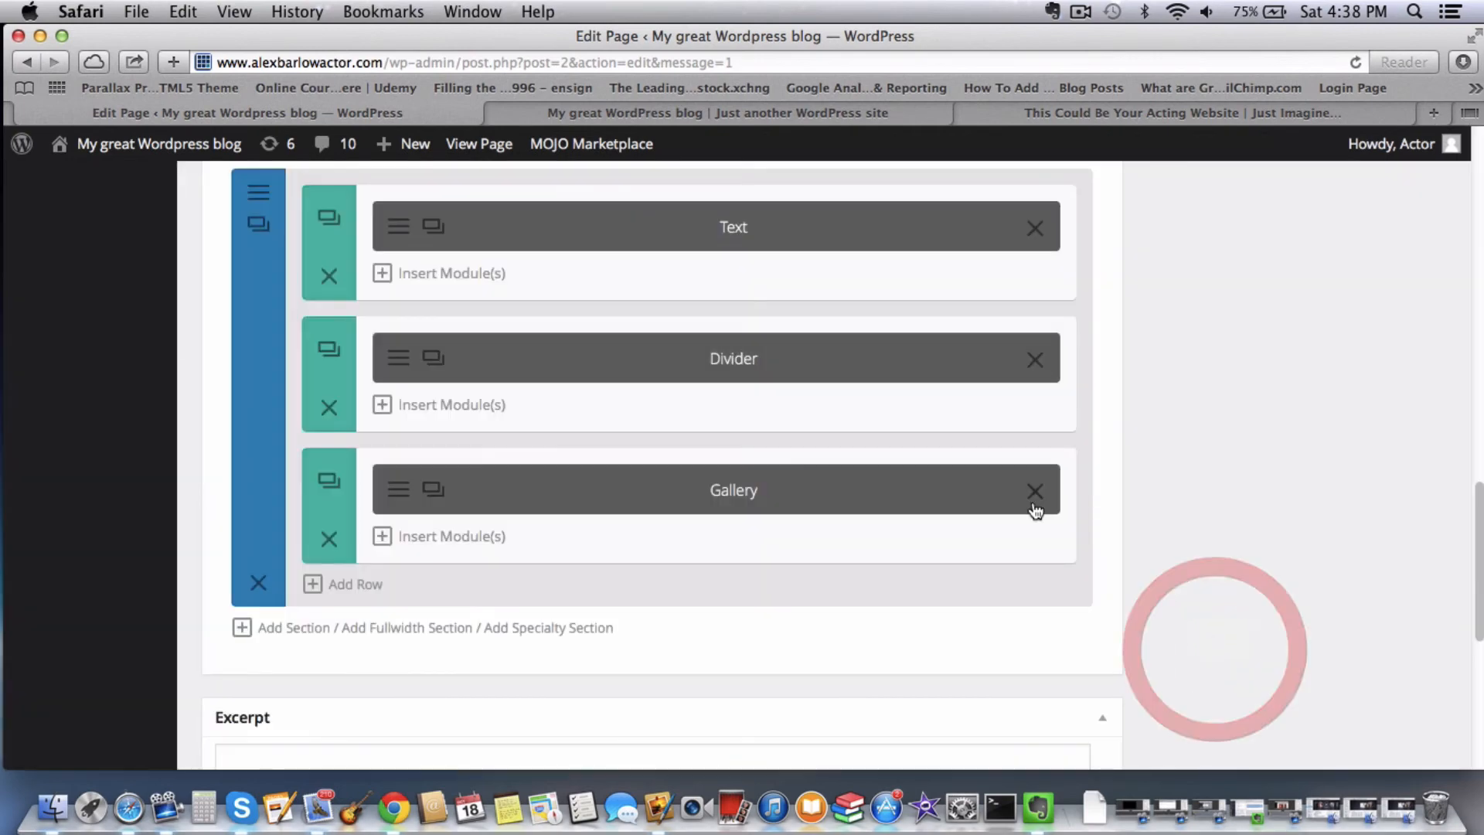
# - Update the Home page and reload the live site to check the gallery's image captions
pyautogui.moveTo(1472, 627); pyautogui.dragTo(1461, 267)
pyautogui.click(1395, 695)
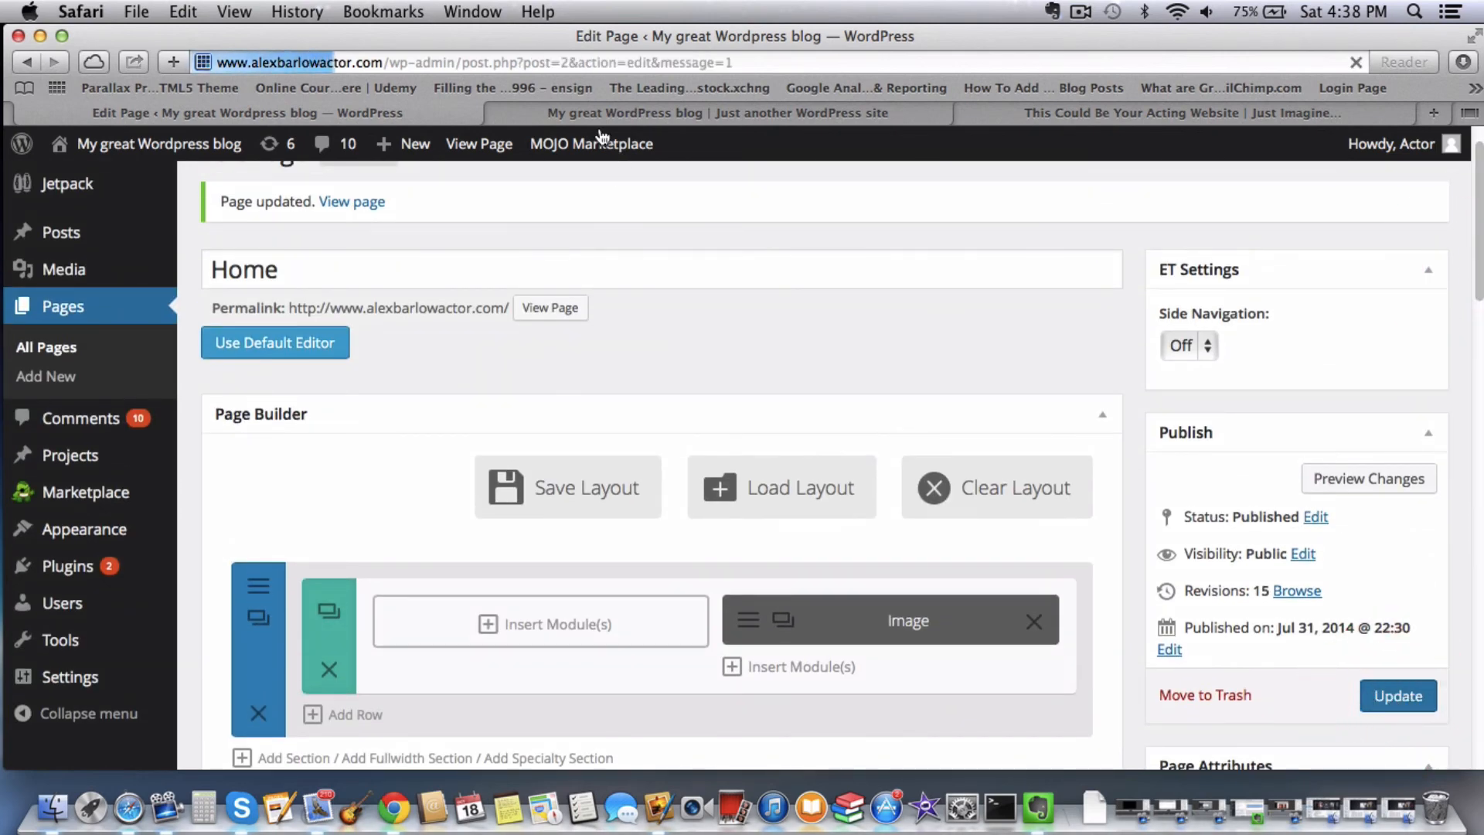
pyautogui.click(601, 113)
pyautogui.click(589, 61)
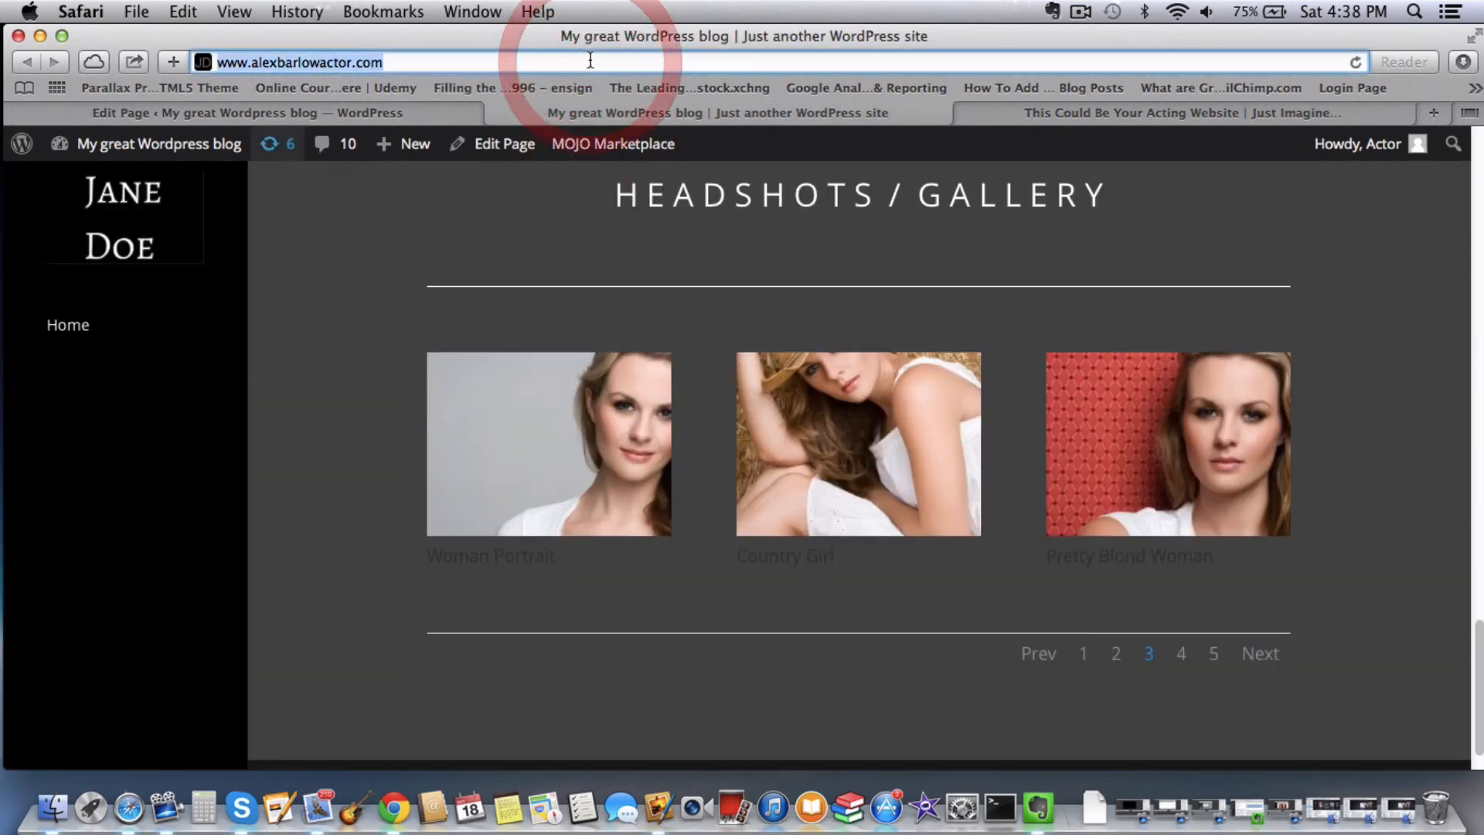
pyautogui.press('Return')
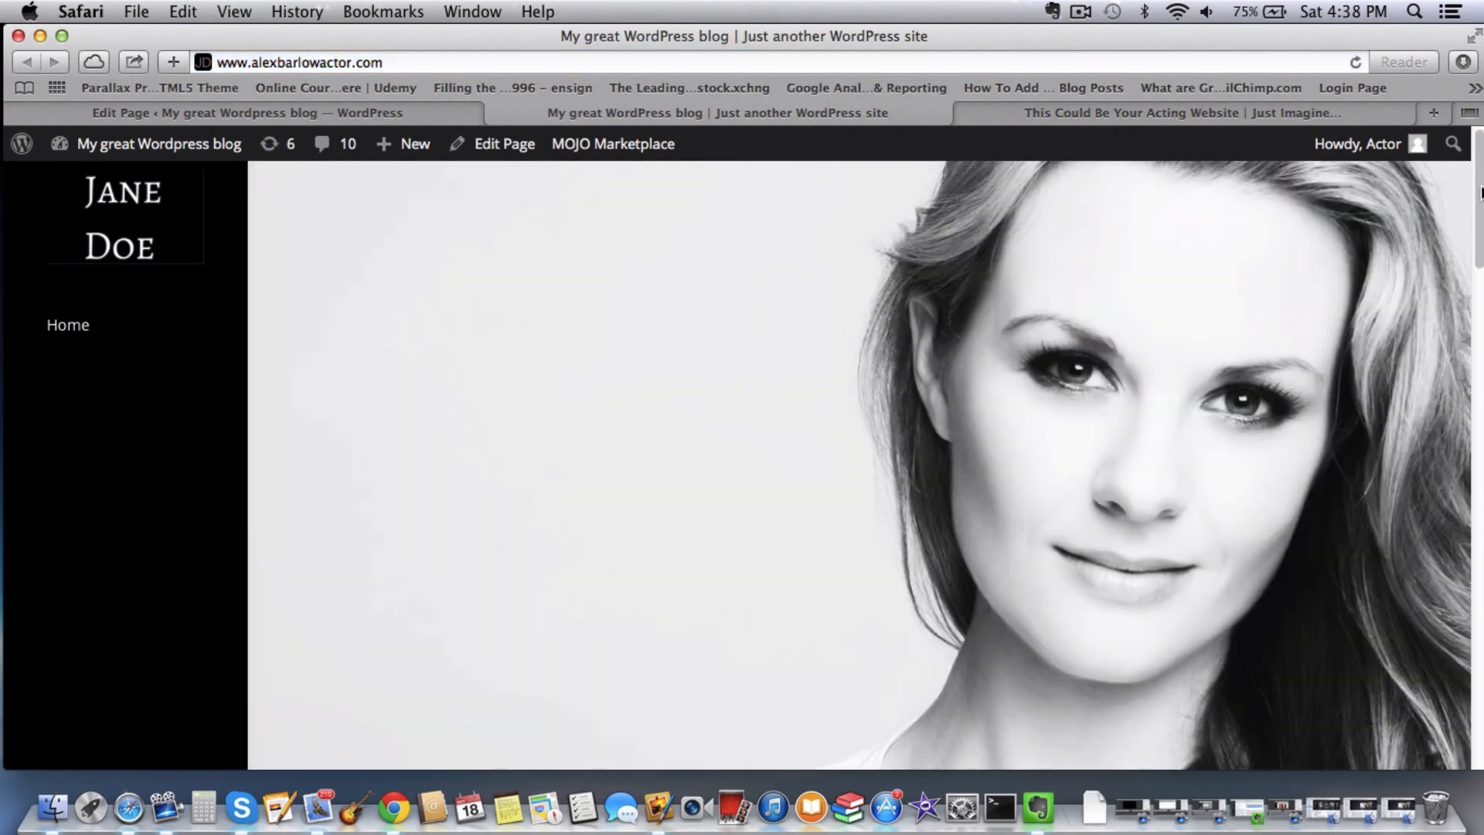
pyautogui.moveTo(1479, 192); pyautogui.dragTo(1478, 675)
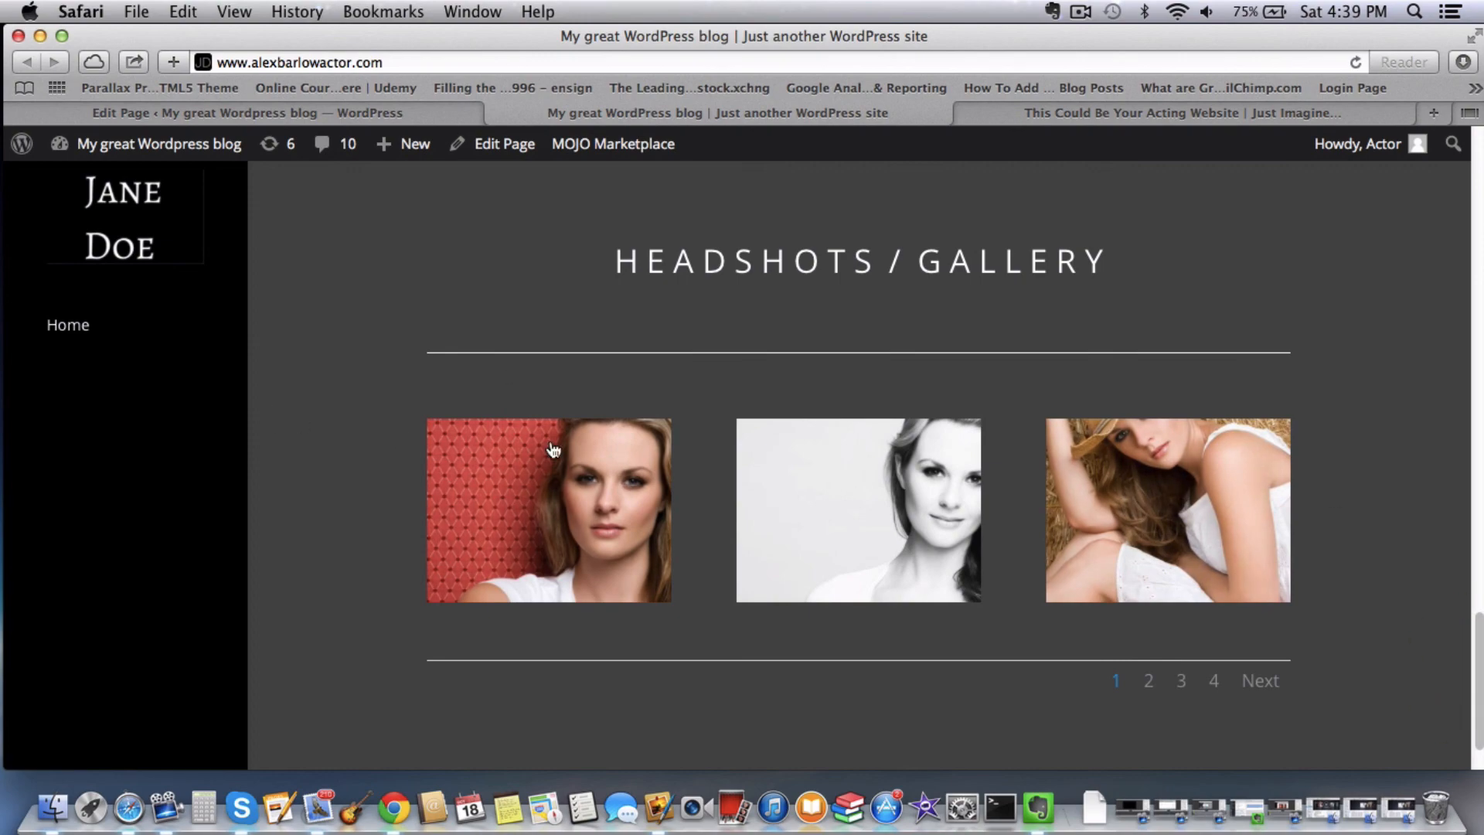
# - Go to page 3 of the live gallery and inspect an enlarged image and its available image options
pyautogui.click(1182, 680)
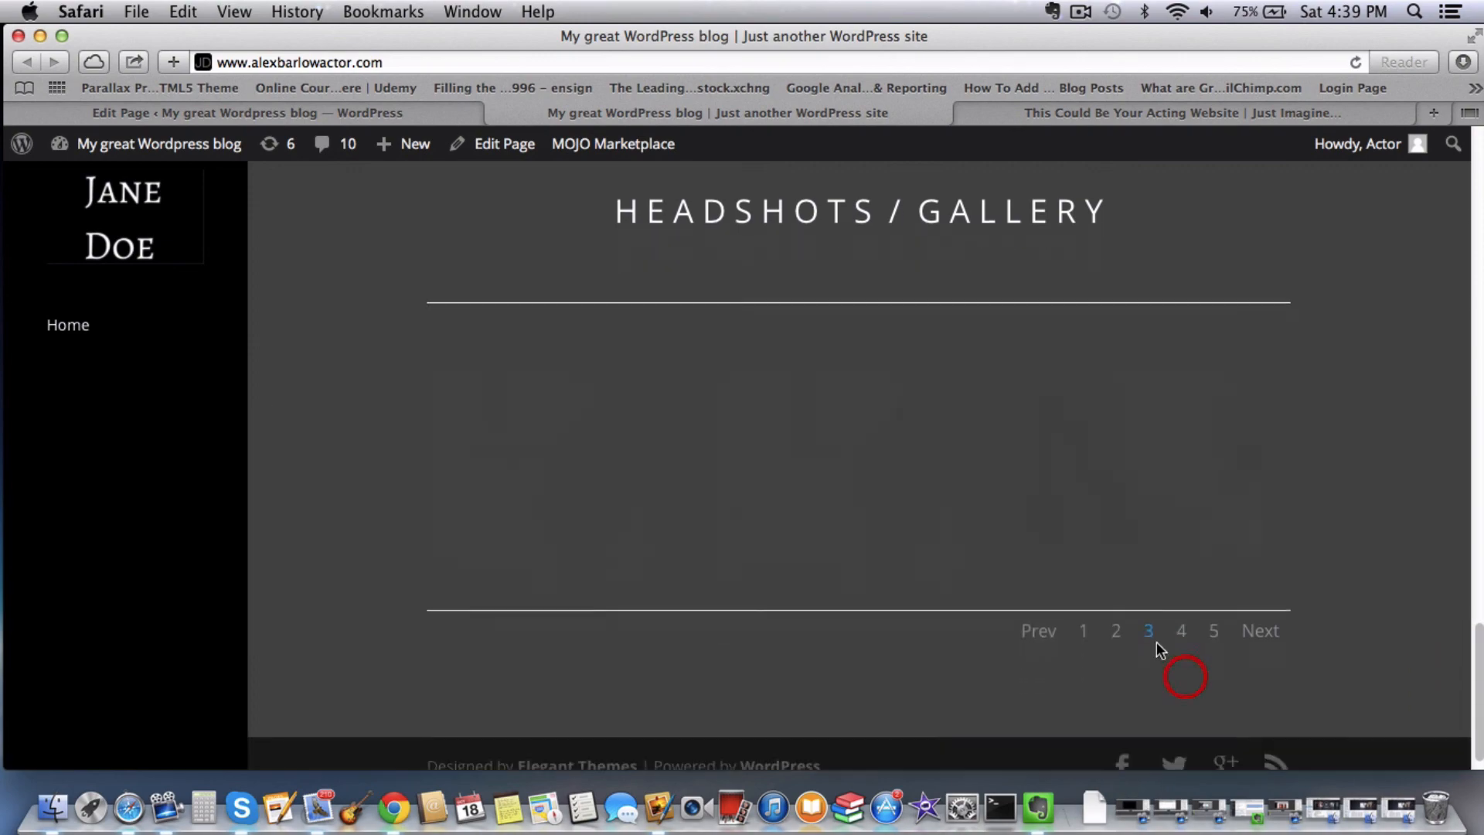
pyautogui.click(1097, 438)
pyautogui.rightClick(746, 354)
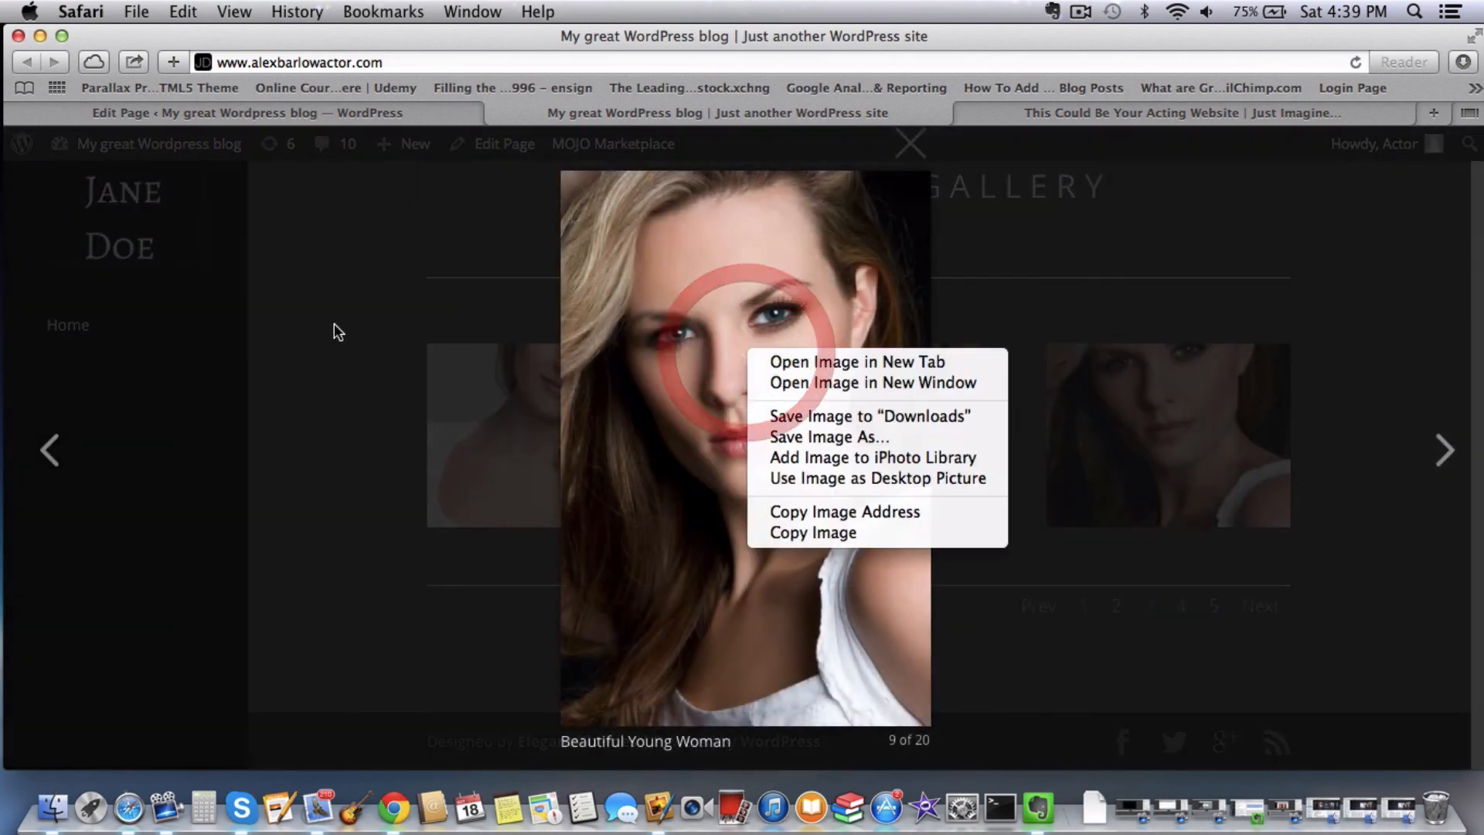